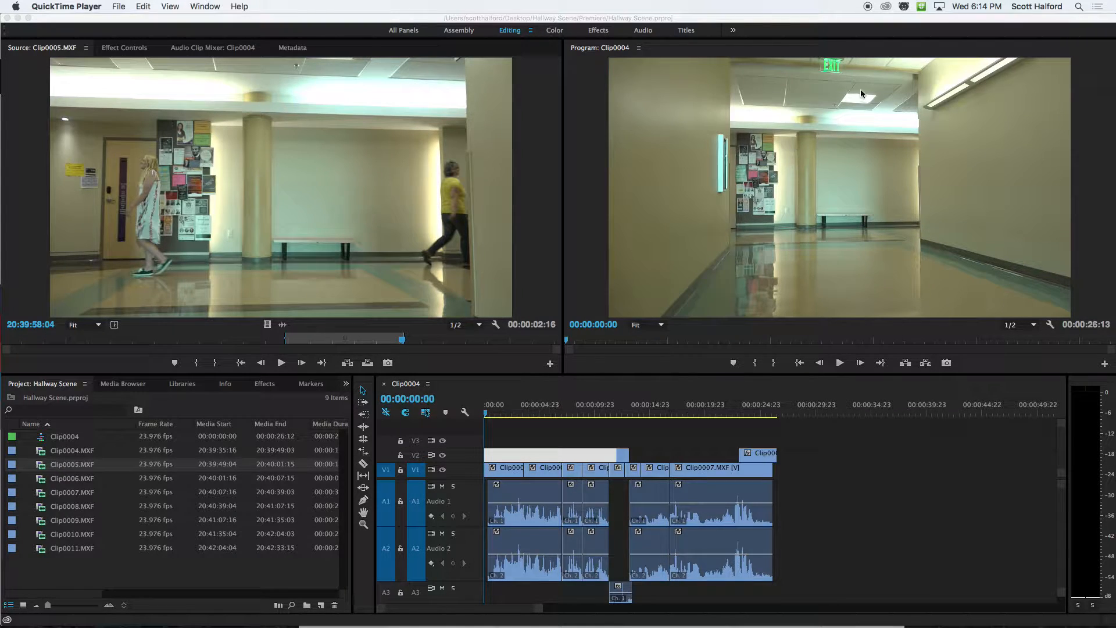
# Move the playhead to 00:00:20:05 to view the bench conversation shot.
pyautogui.click(696, 420)
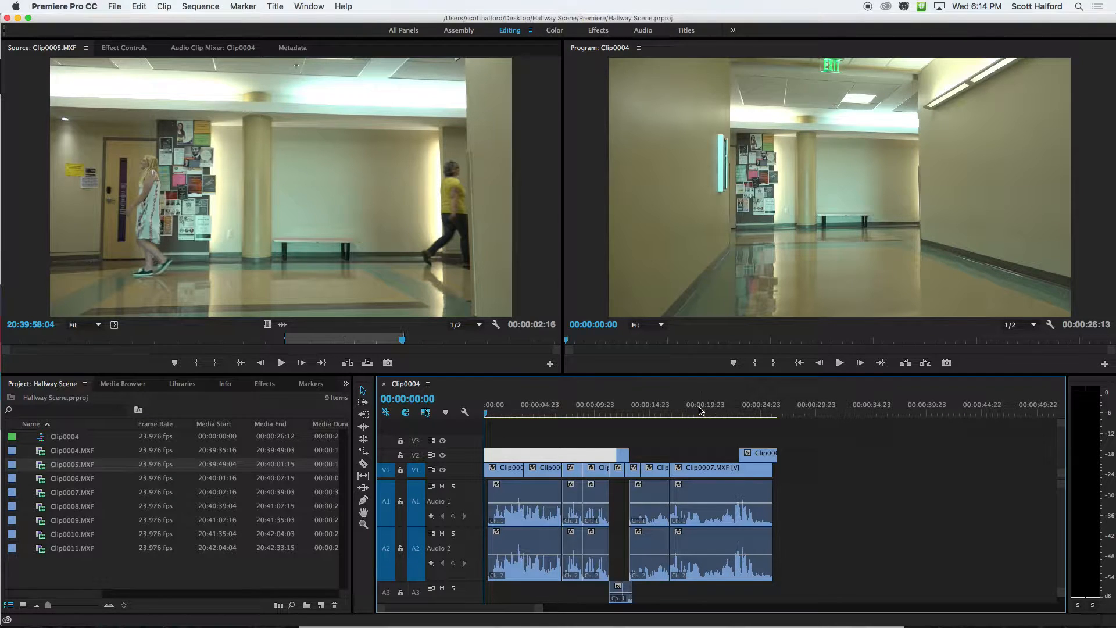
pyautogui.click(698, 413)
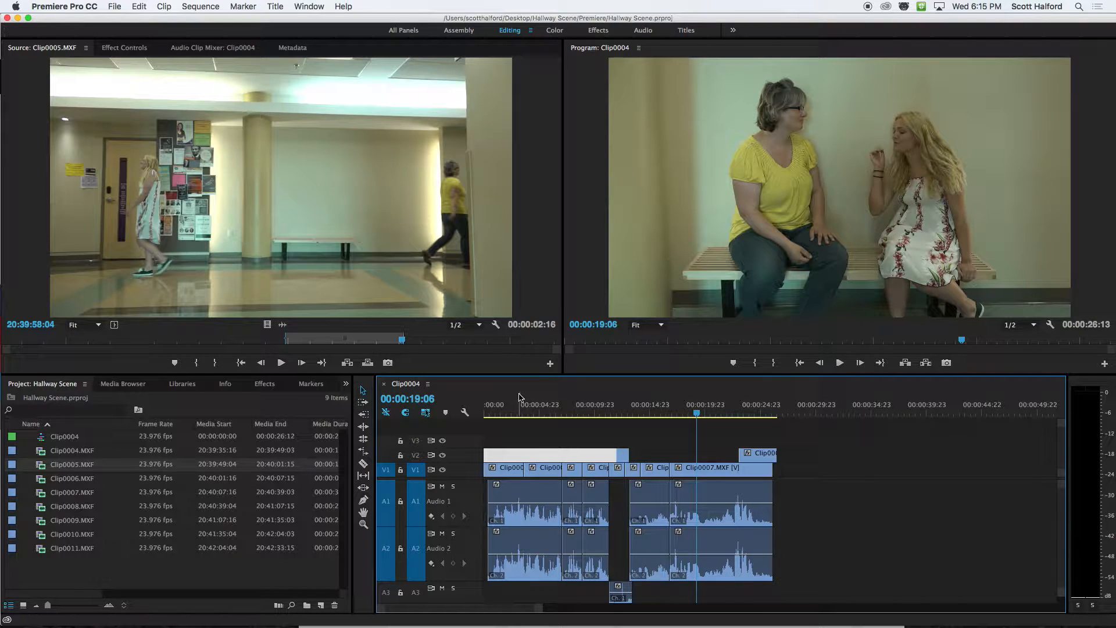
pyautogui.click(707, 411)
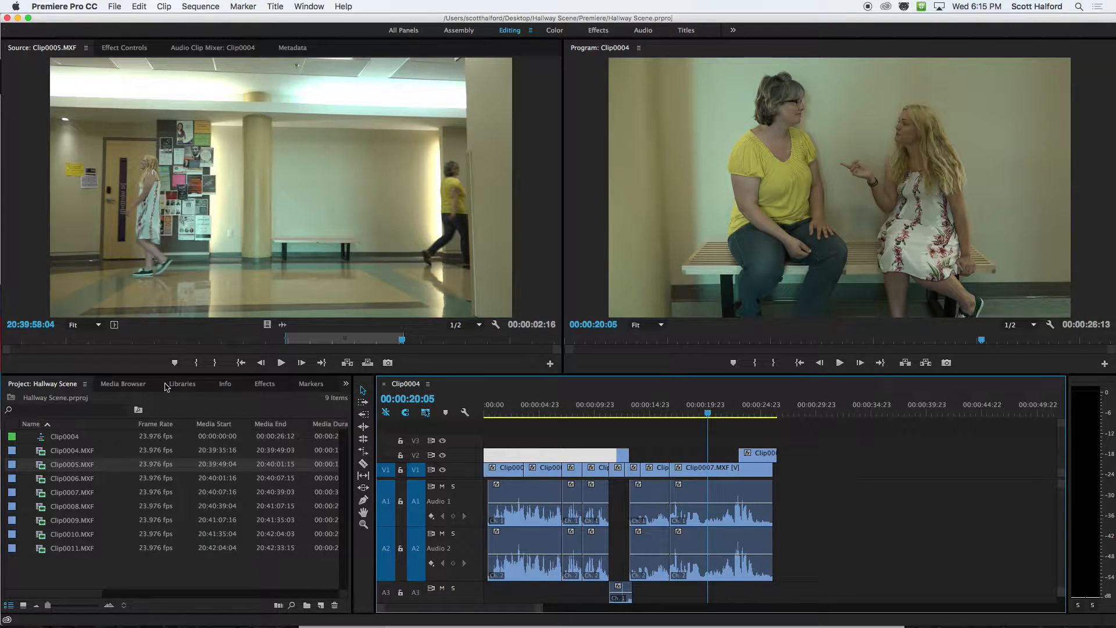
# Search the effects for "lumetri" and select the Lumetri Color effect under the Color Correction video effects.
pyautogui.click(265, 384)
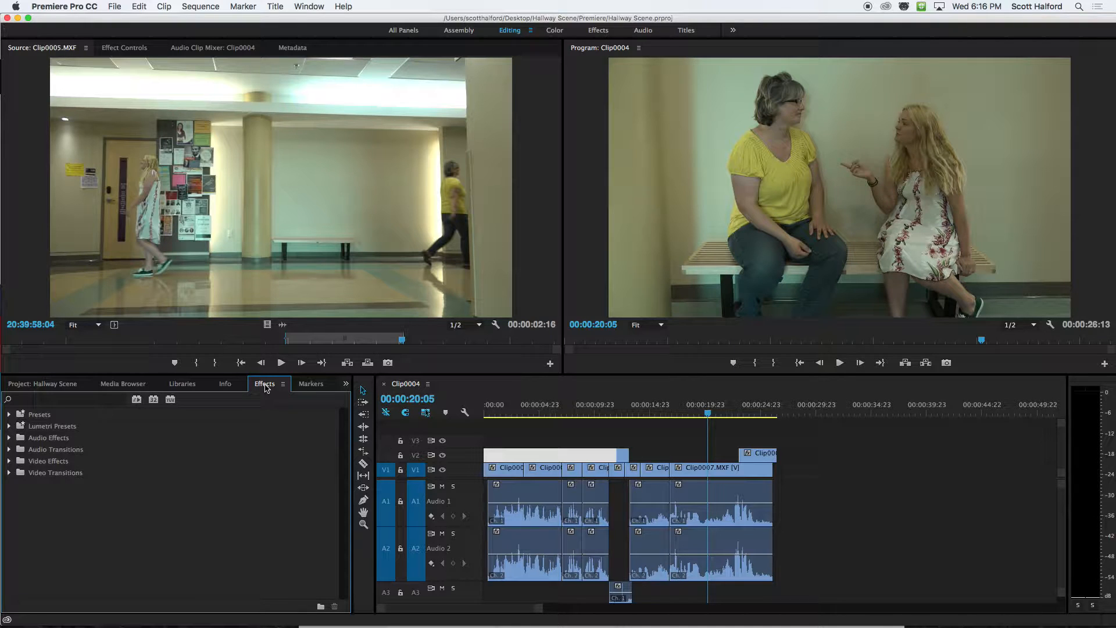
pyautogui.click(60, 398)
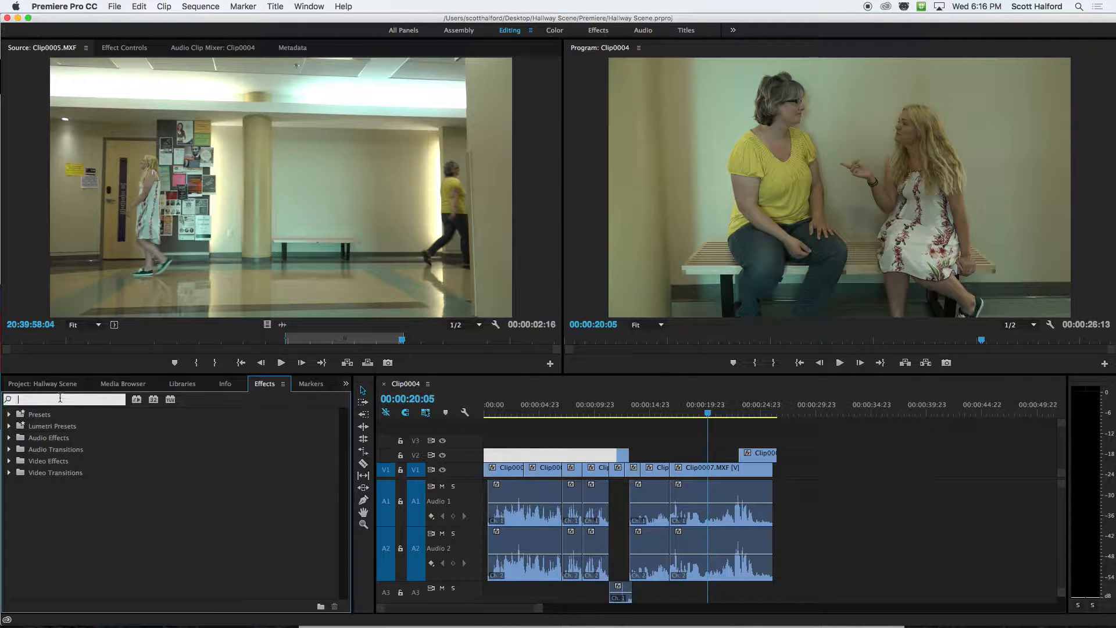
pyautogui.write('lum')
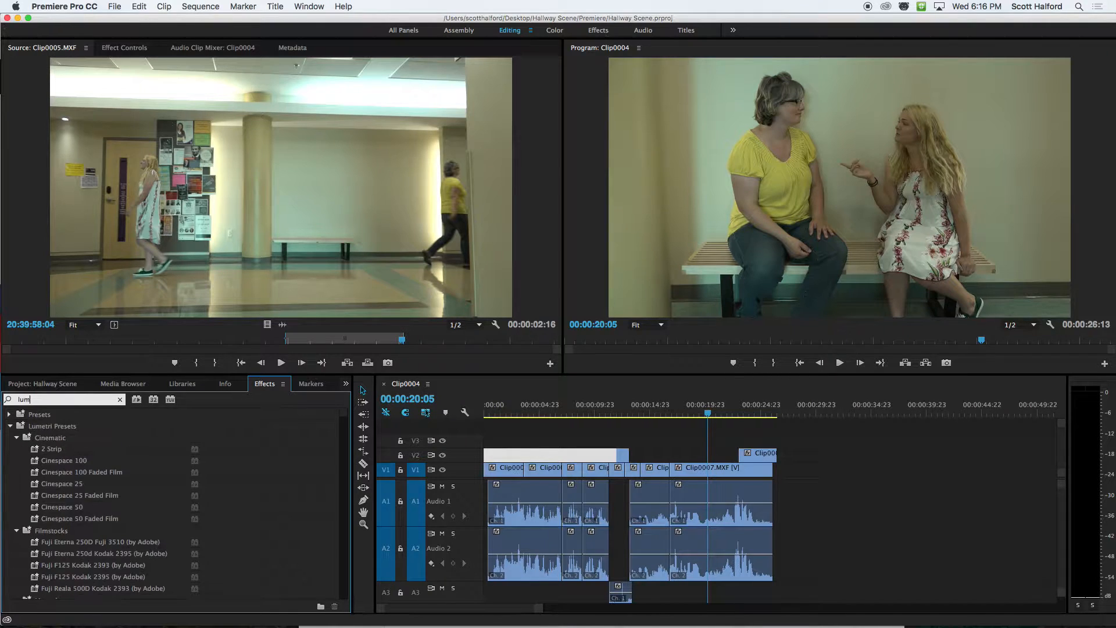
pyautogui.write('e')
pyautogui.scroll(-10, 63, 462)
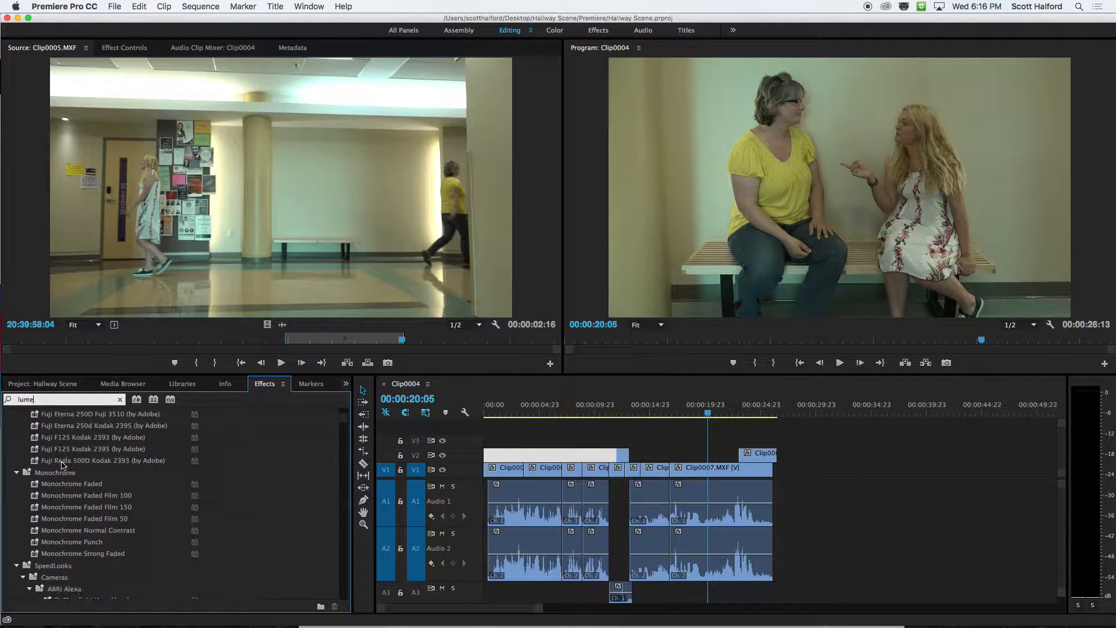
pyautogui.scroll(-10, 118, 487)
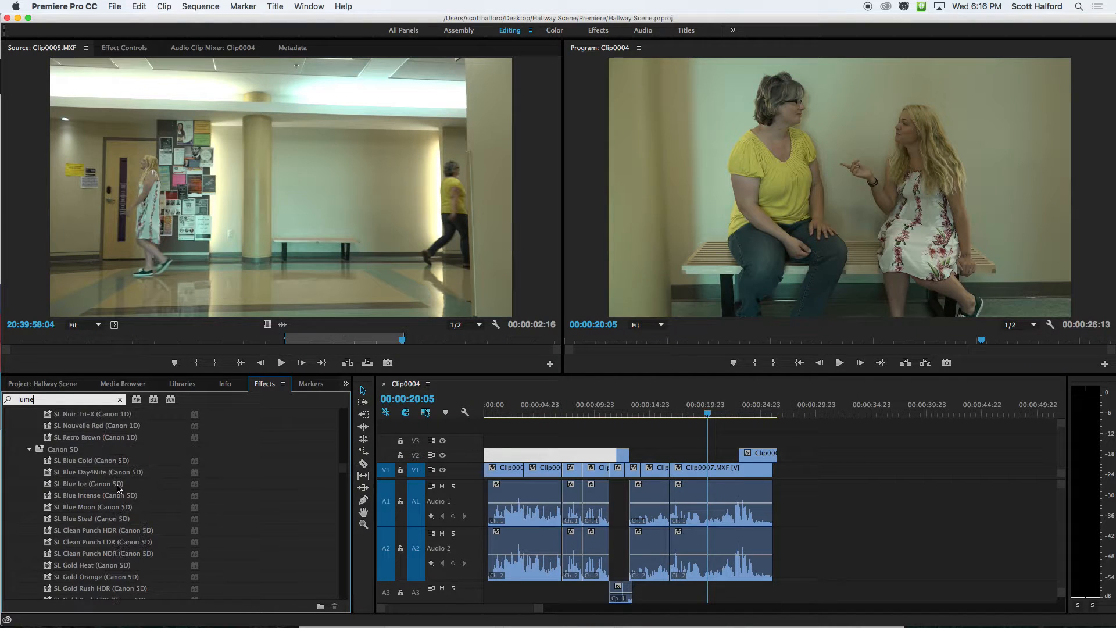
pyautogui.scroll(20, 116, 487)
pyautogui.write('tri')
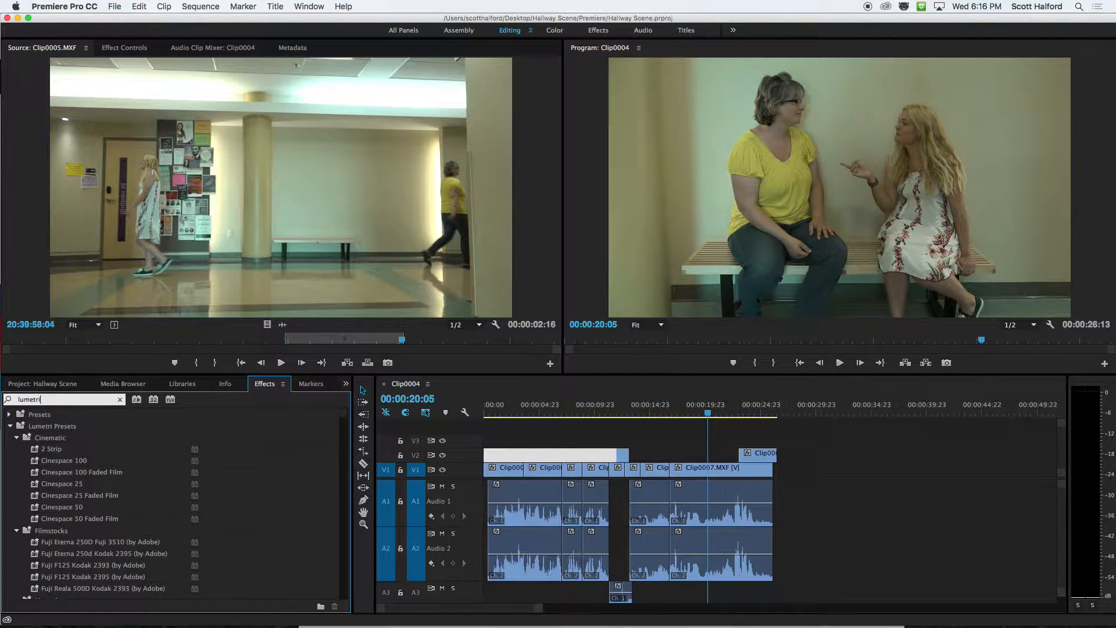
pyautogui.click(12, 437)
pyautogui.scroll(-10, 290, 517)
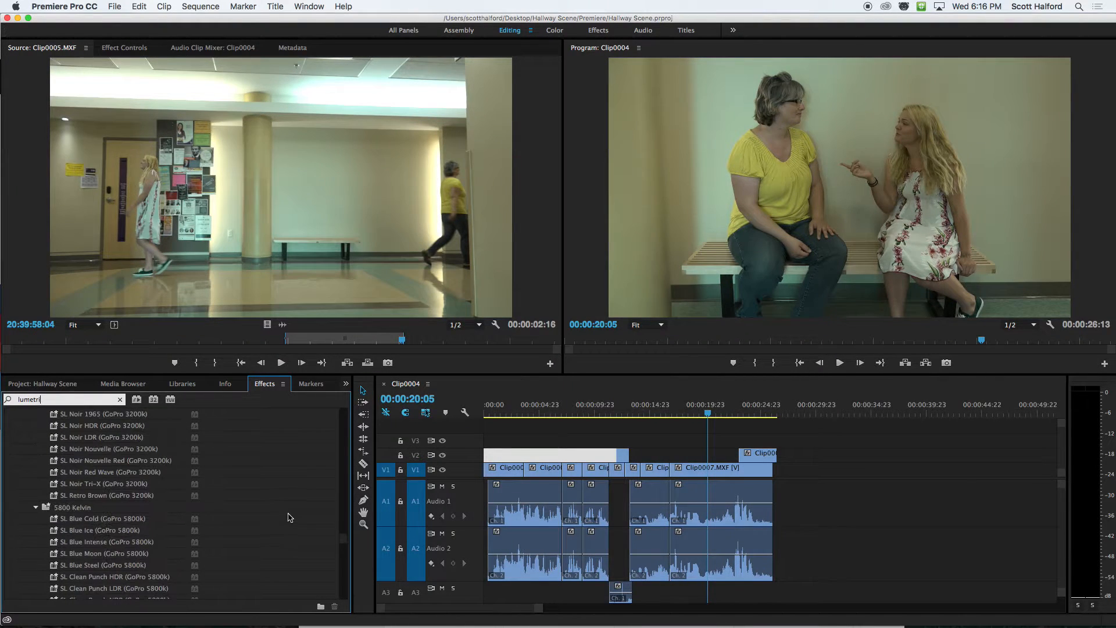
pyautogui.moveTo(344, 544); pyautogui.dragTo(346, 601)
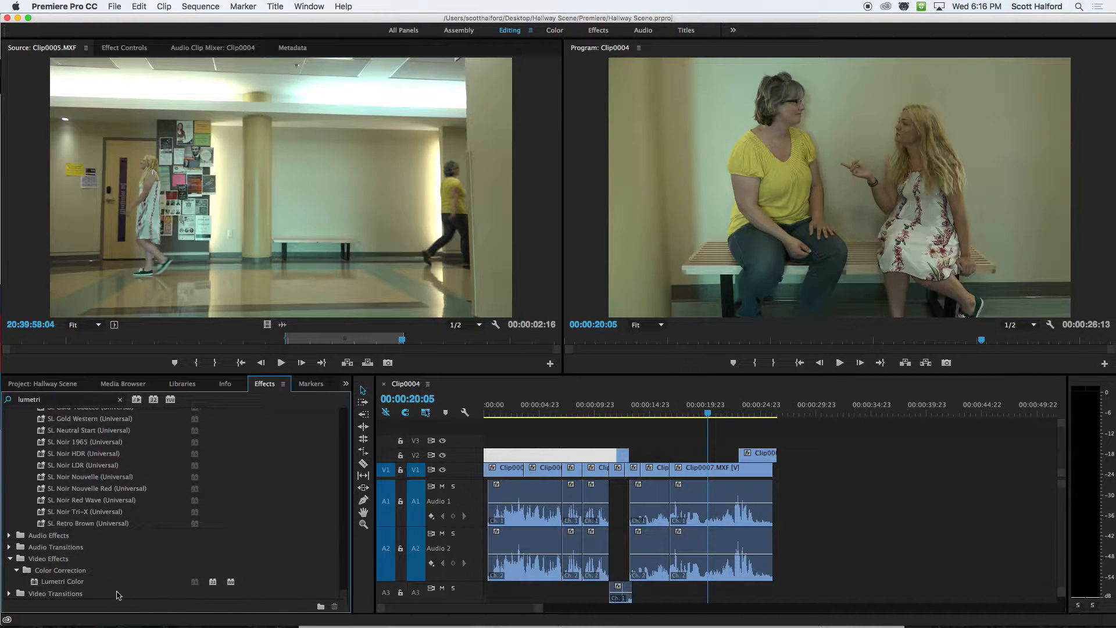
pyautogui.click(49, 581)
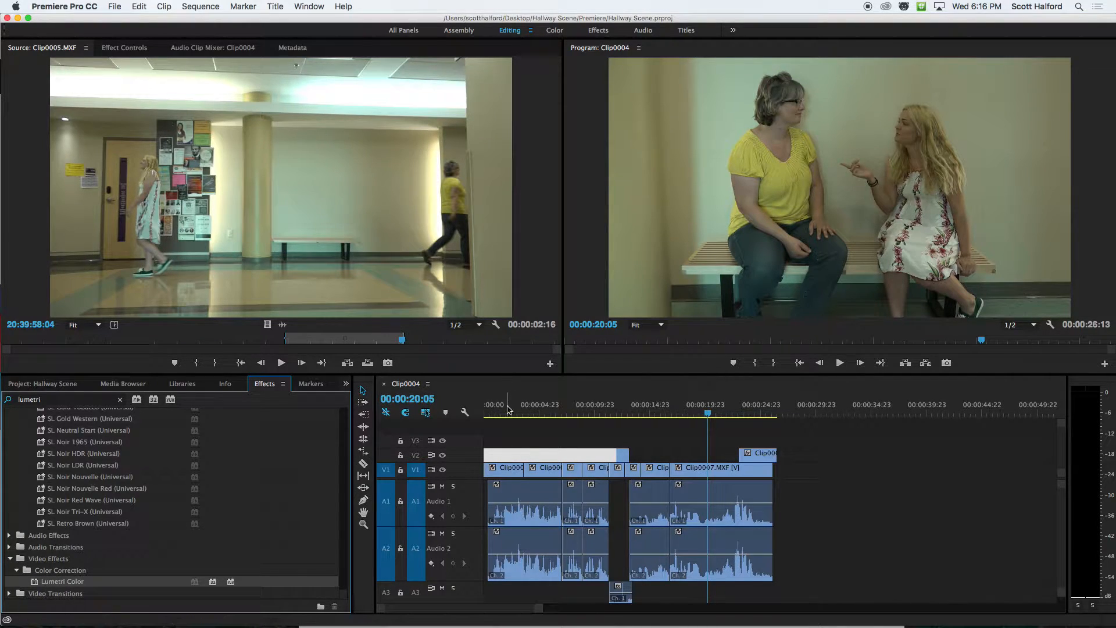
# Move the playhead to 00:00:02:00 and apply the Lumetri Color effect to the first clip on V1.
pyautogui.click(506, 412)
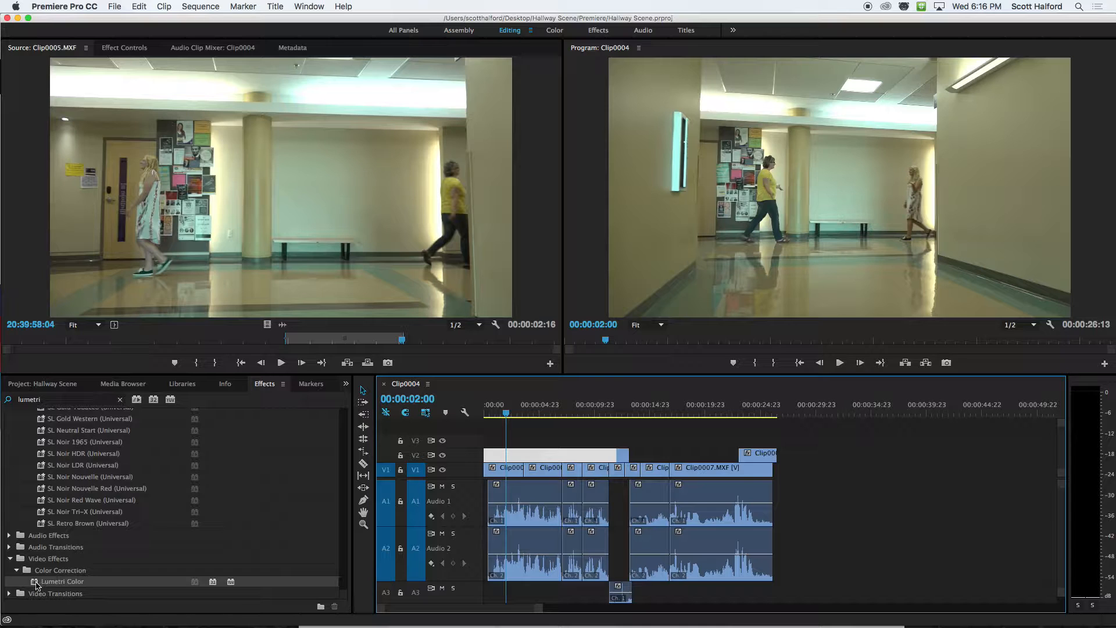
pyautogui.moveTo(37, 583); pyautogui.dragTo(505, 470)
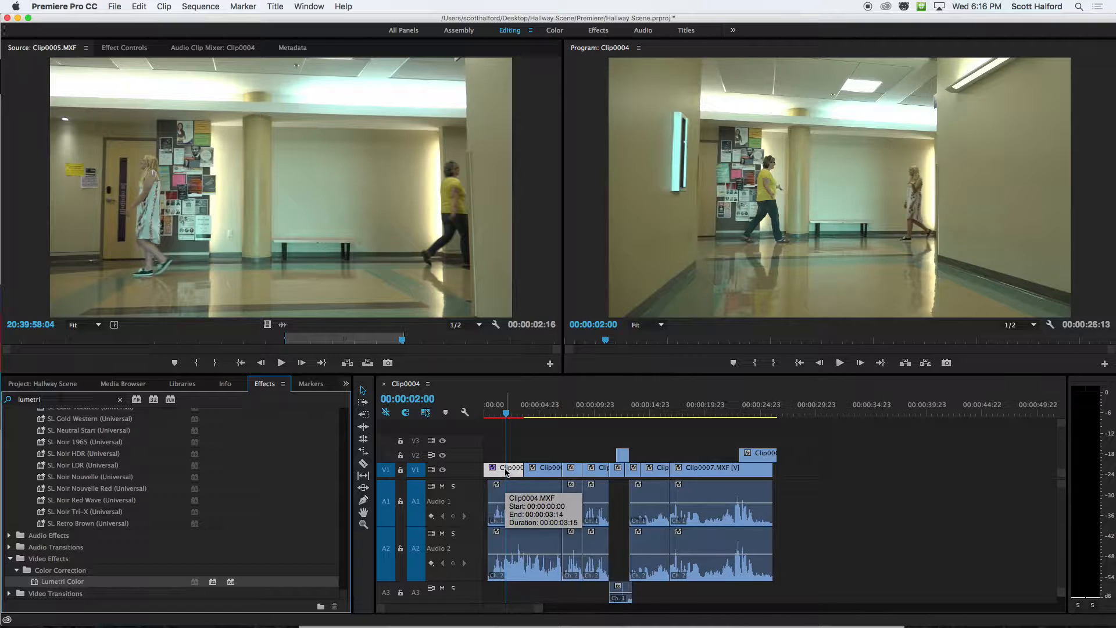
pyautogui.click(505, 471)
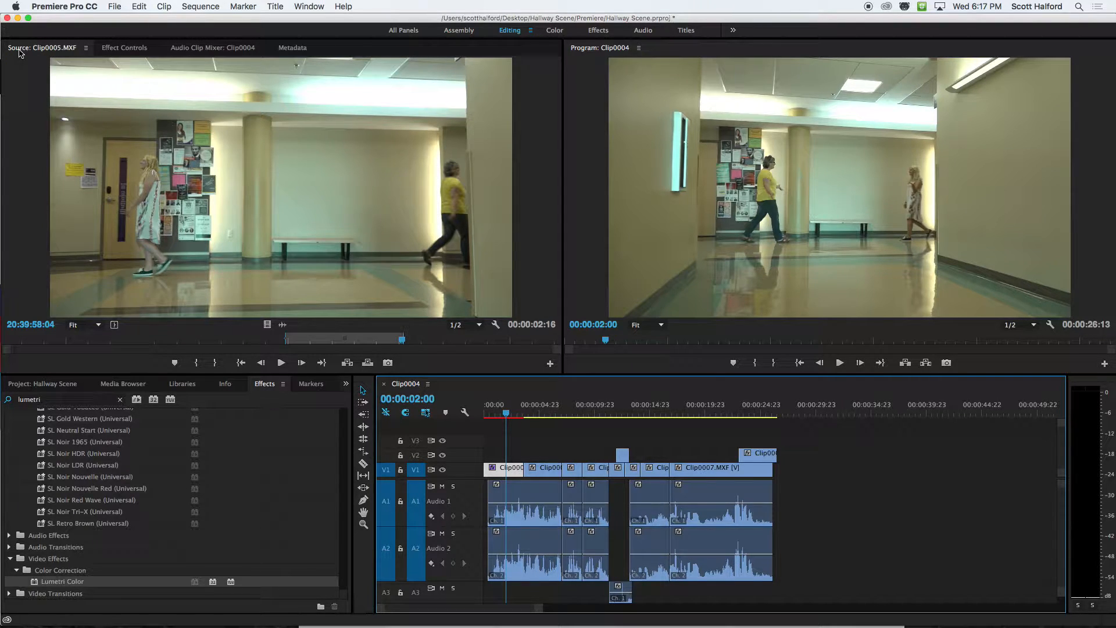
# Compare the effect settings of the first V1 clip with those of the other clips on the track.
pyautogui.click(123, 49)
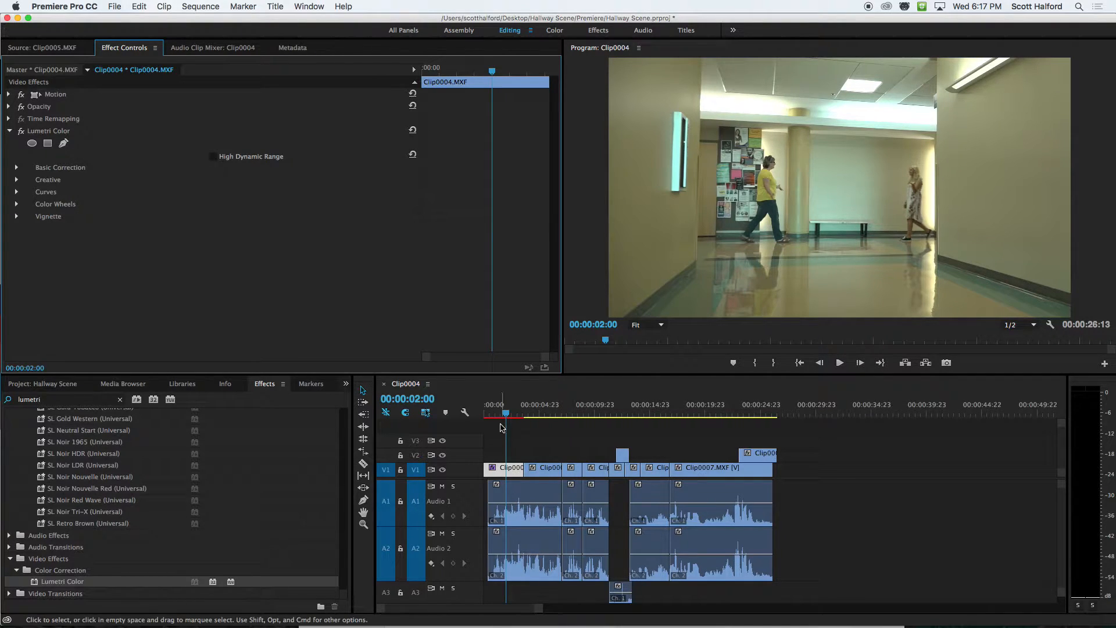
pyautogui.click(576, 472)
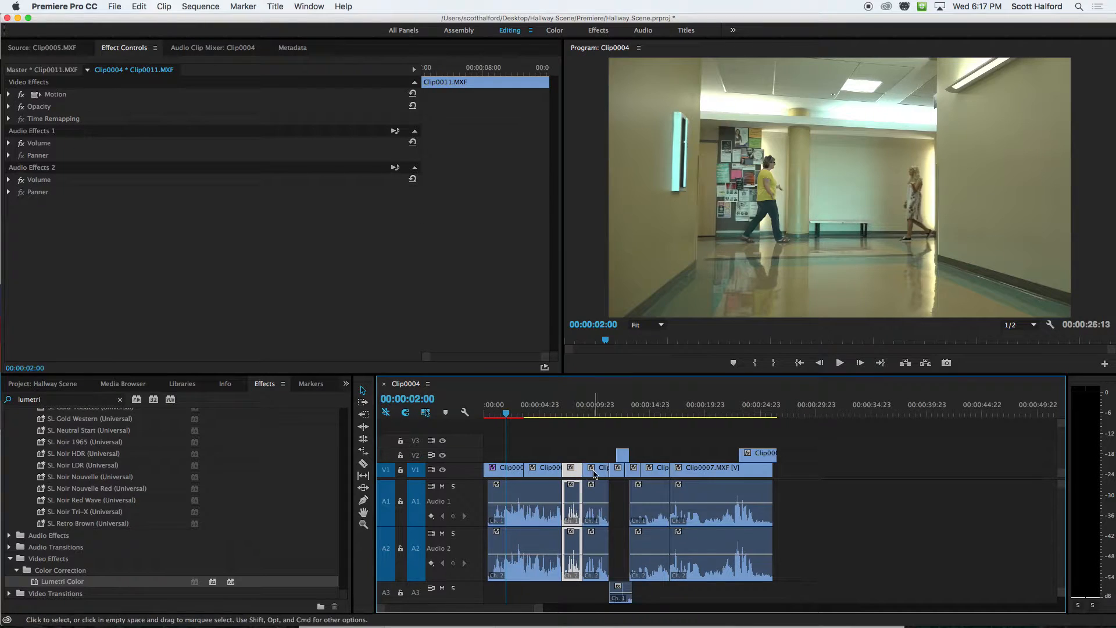
pyautogui.click(598, 469)
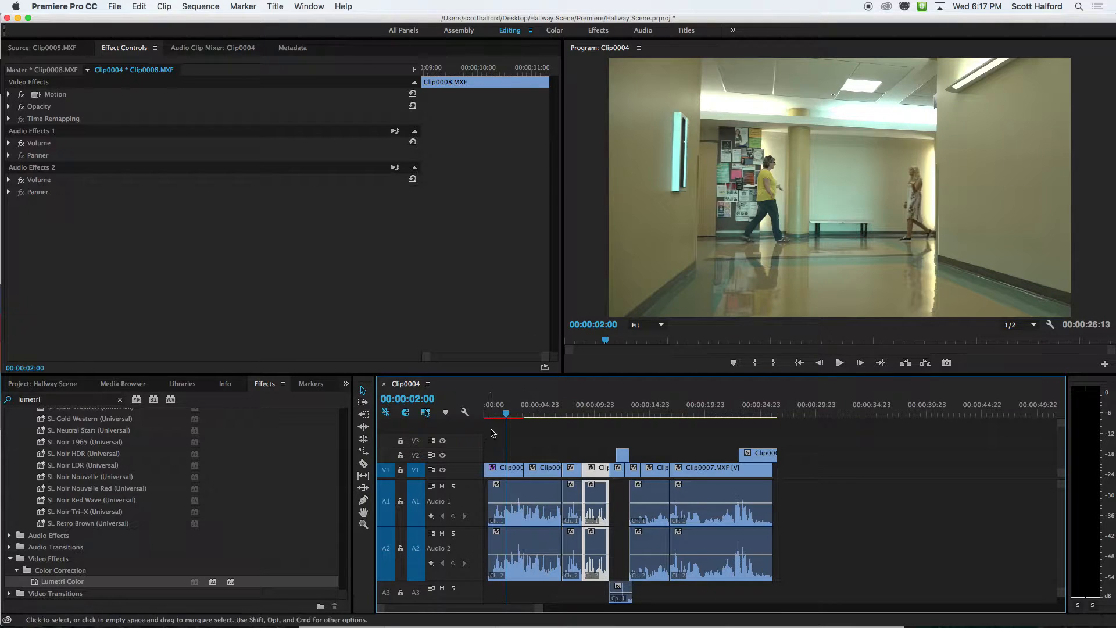
pyautogui.click(505, 468)
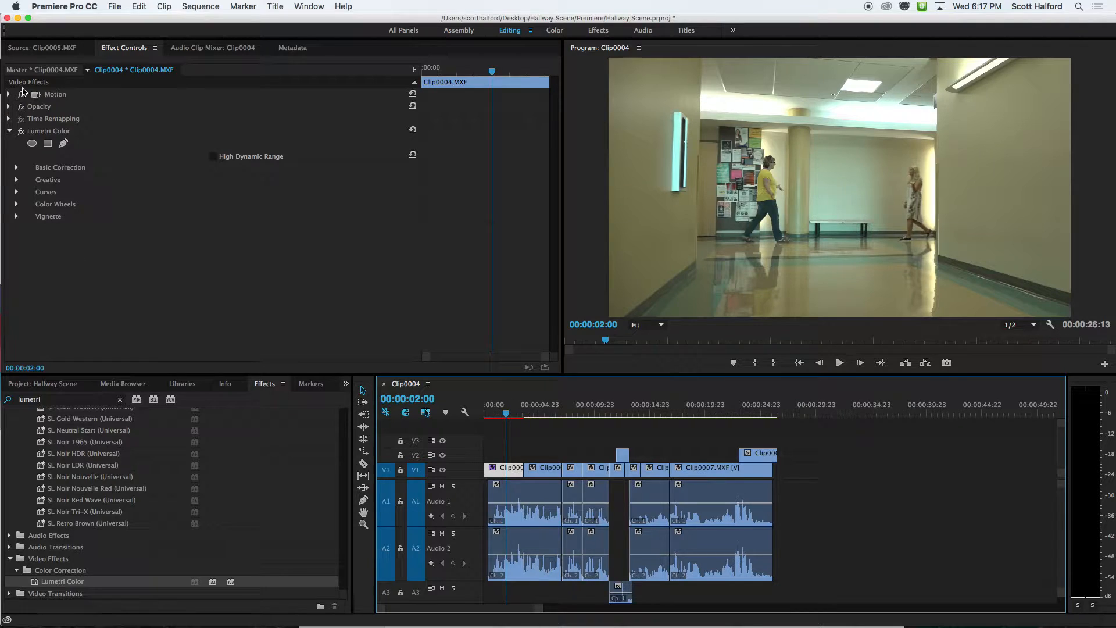
pyautogui.click(504, 470)
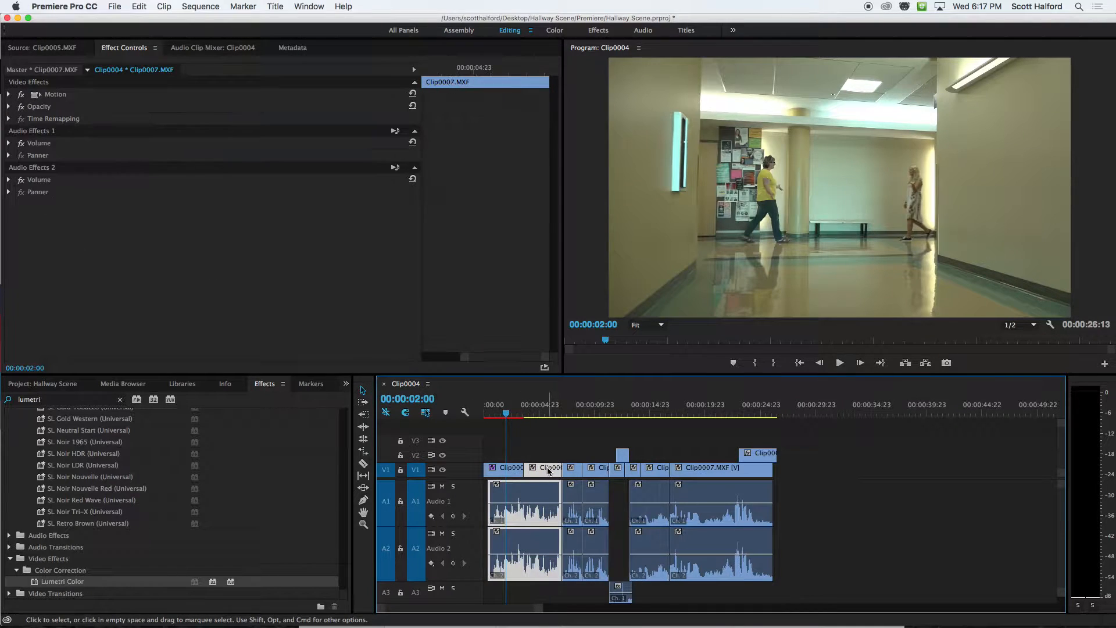
pyautogui.click(503, 468)
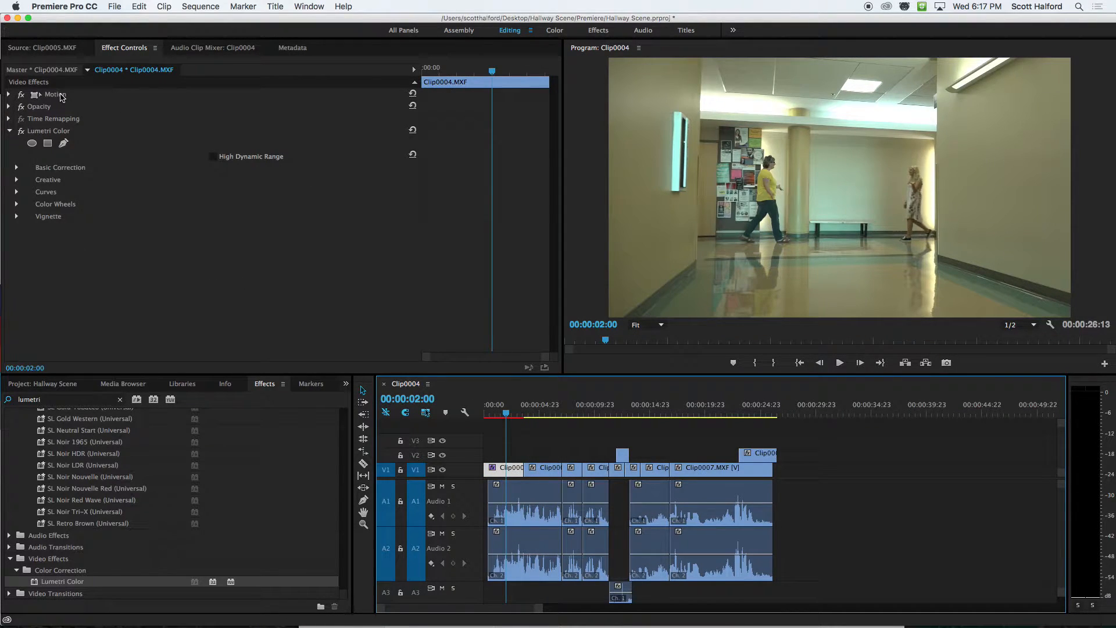
# Compare the sequence-level and master-level effect settings of the first V1 clip, Clip0004.MXF.
pyautogui.click(49, 133)
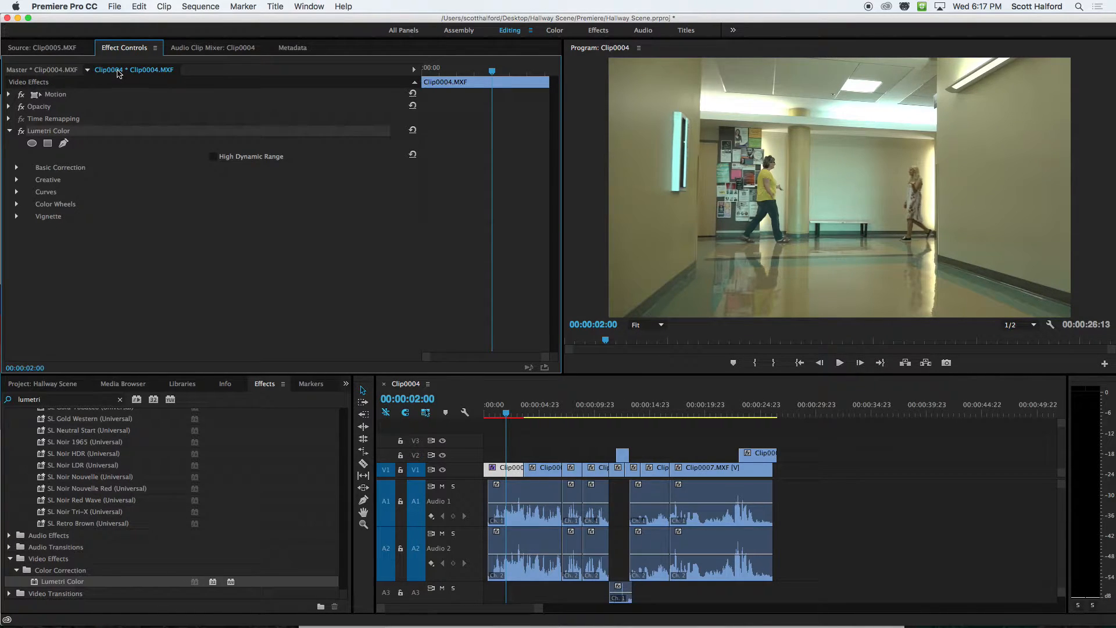
pyautogui.click(46, 71)
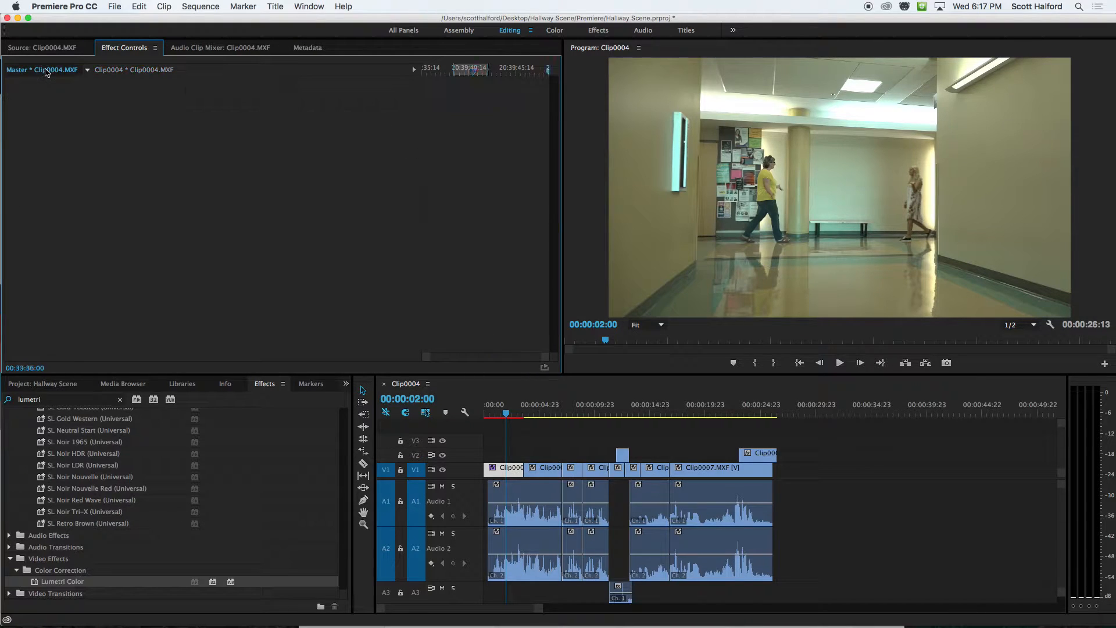
pyautogui.click(506, 469)
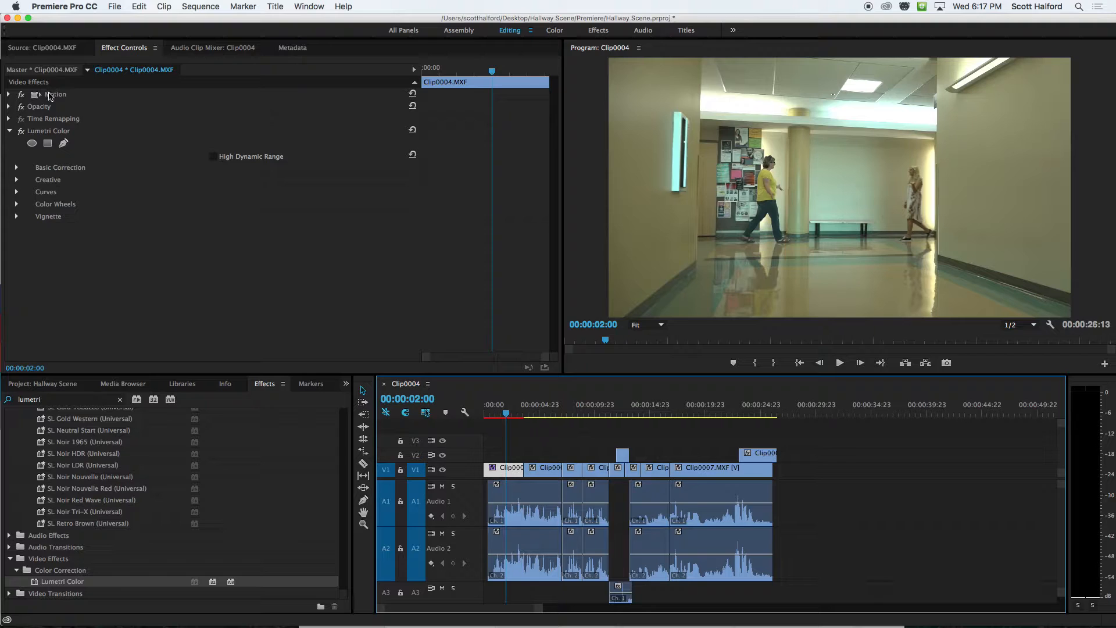
pyautogui.click(45, 131)
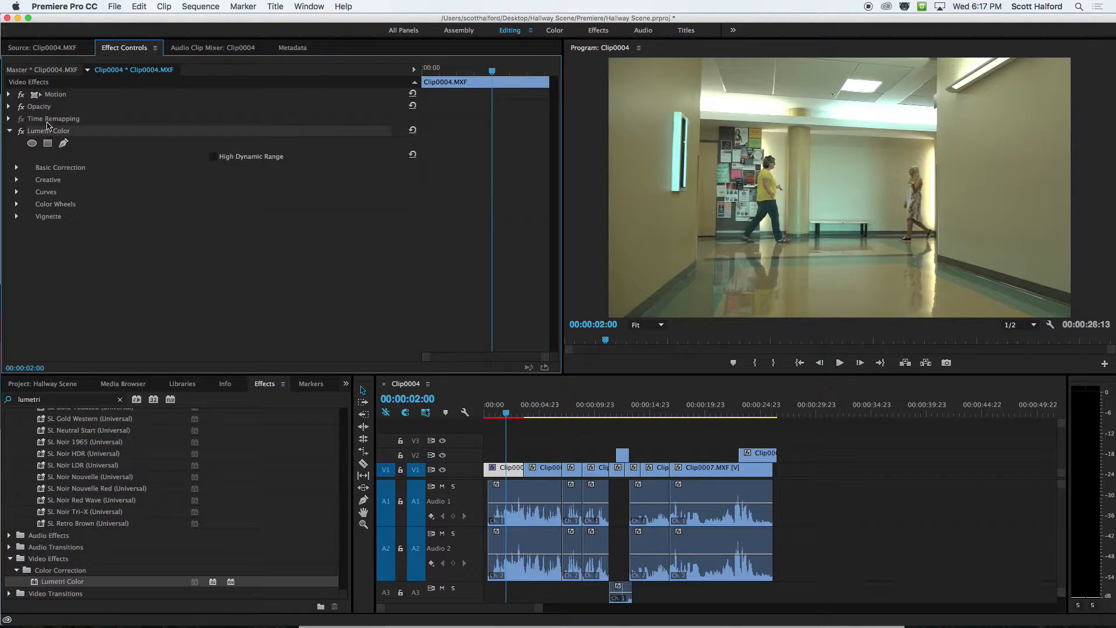
pyautogui.click(48, 70)
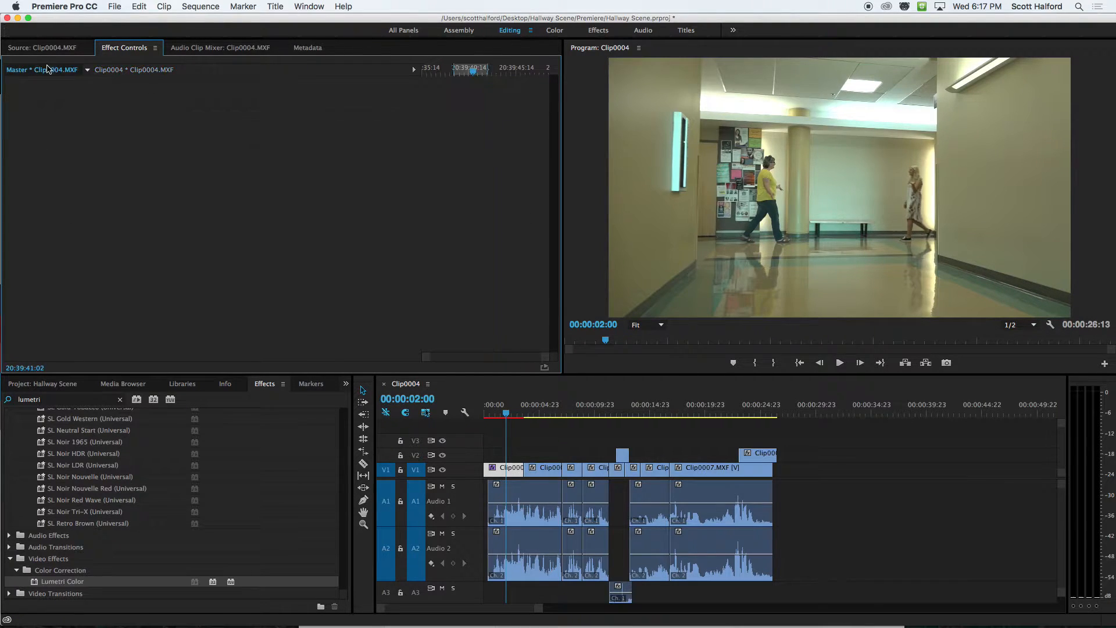
pyautogui.click(110, 69)
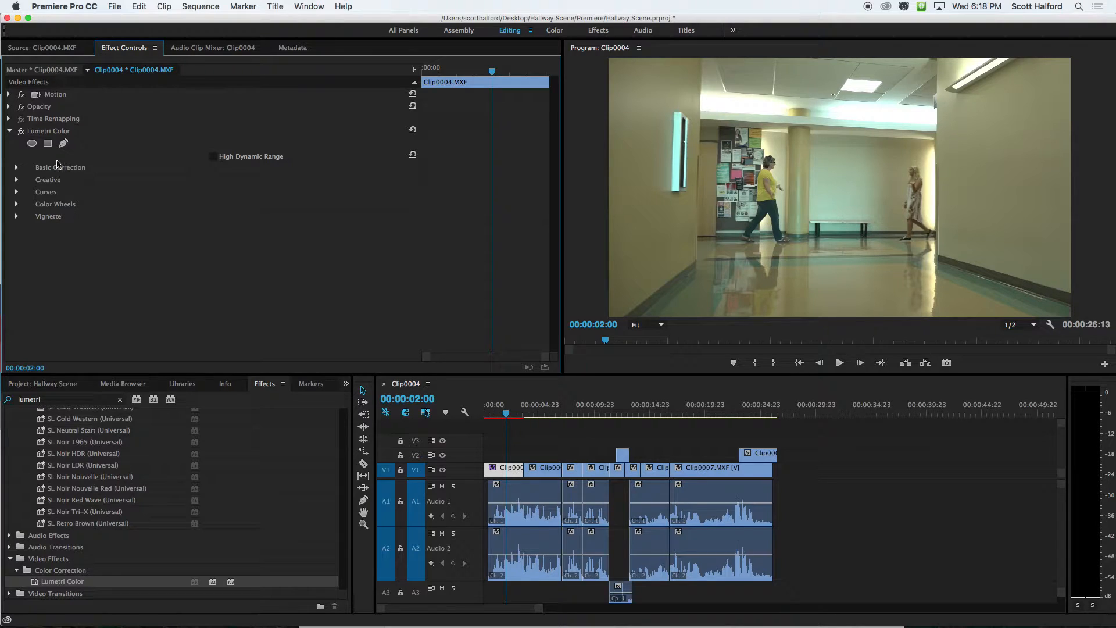
# Switch to the master clip settings of Clip0004.MXF and add the Lumetri Color effect there.
pyautogui.click(39, 132)
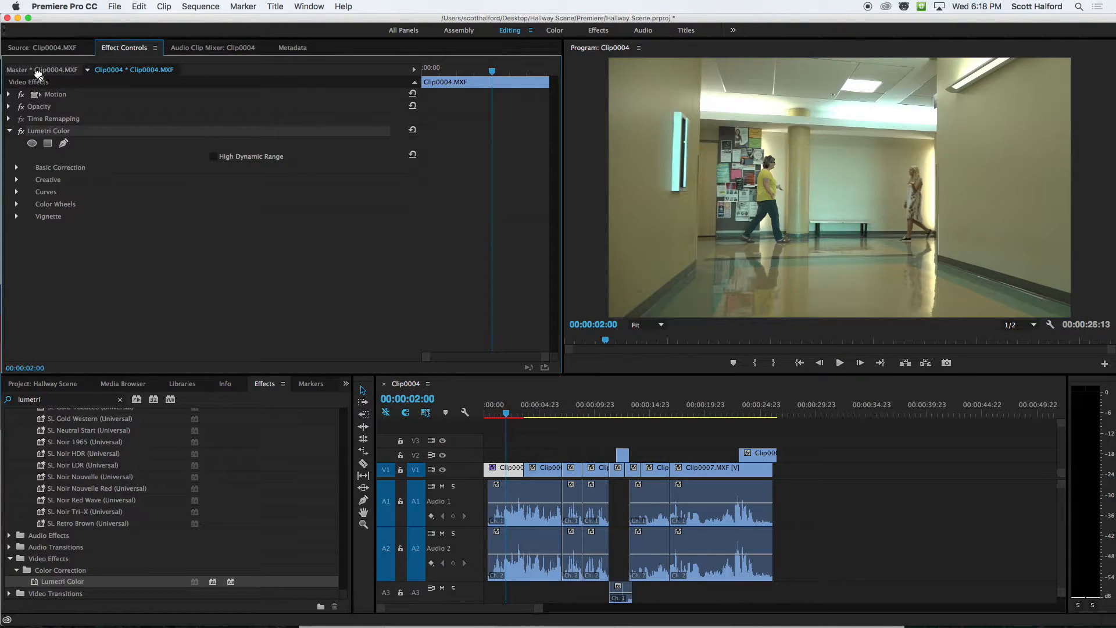
pyautogui.click(42, 69)
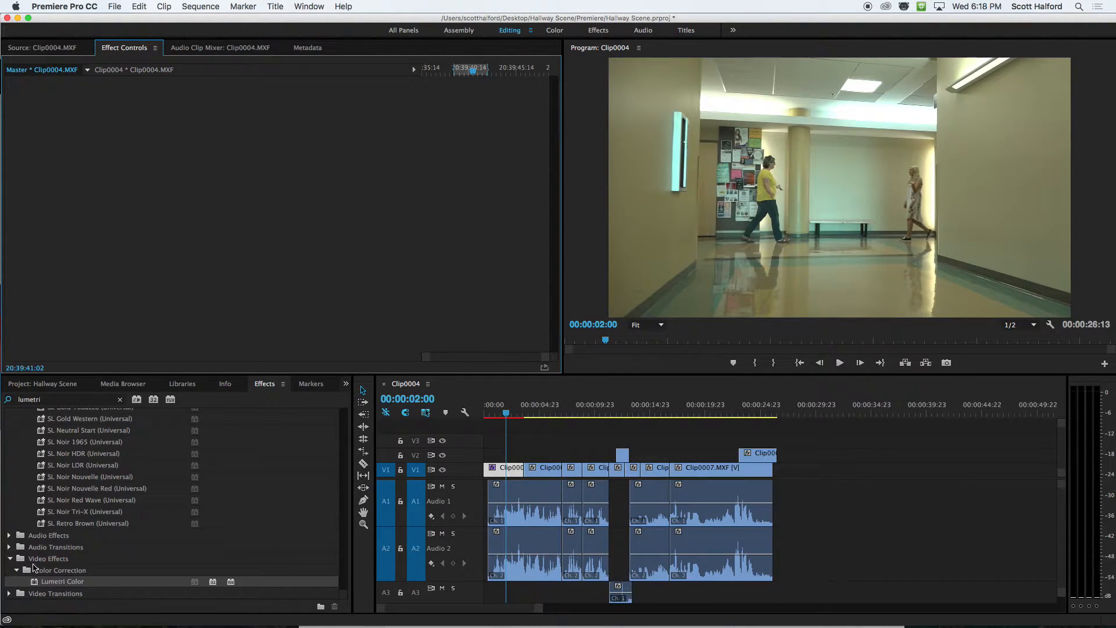
pyautogui.moveTo(38, 581); pyautogui.dragTo(61, 190)
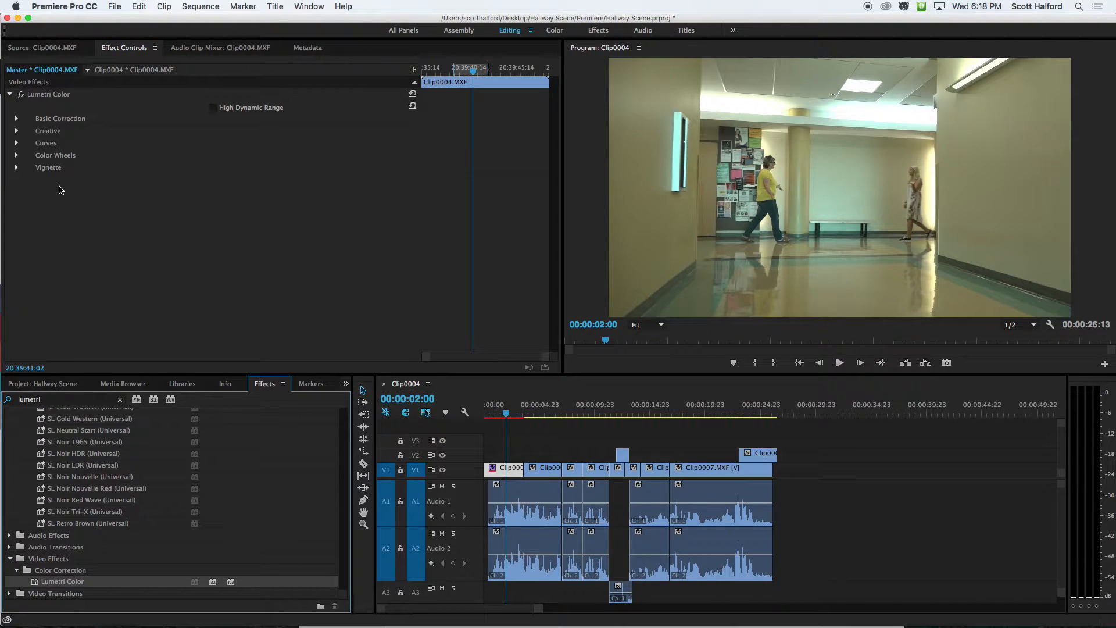
pyautogui.click(37, 74)
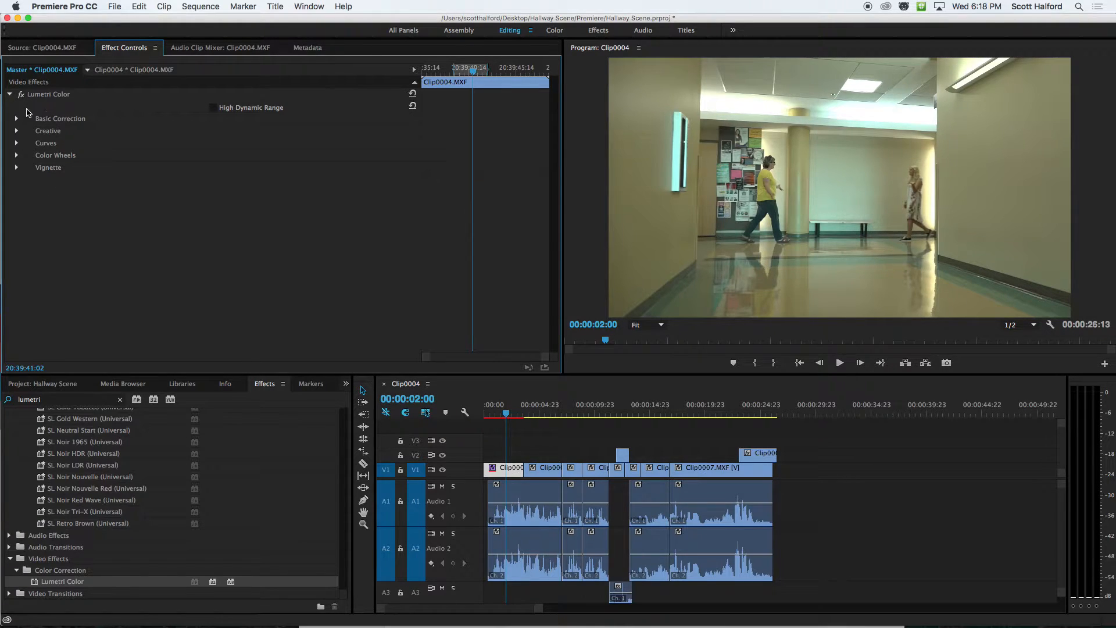
# Expand the Basic Correction settings of the master clip's Lumetri Color effect and examine the Temperature range.
pyautogui.click(44, 97)
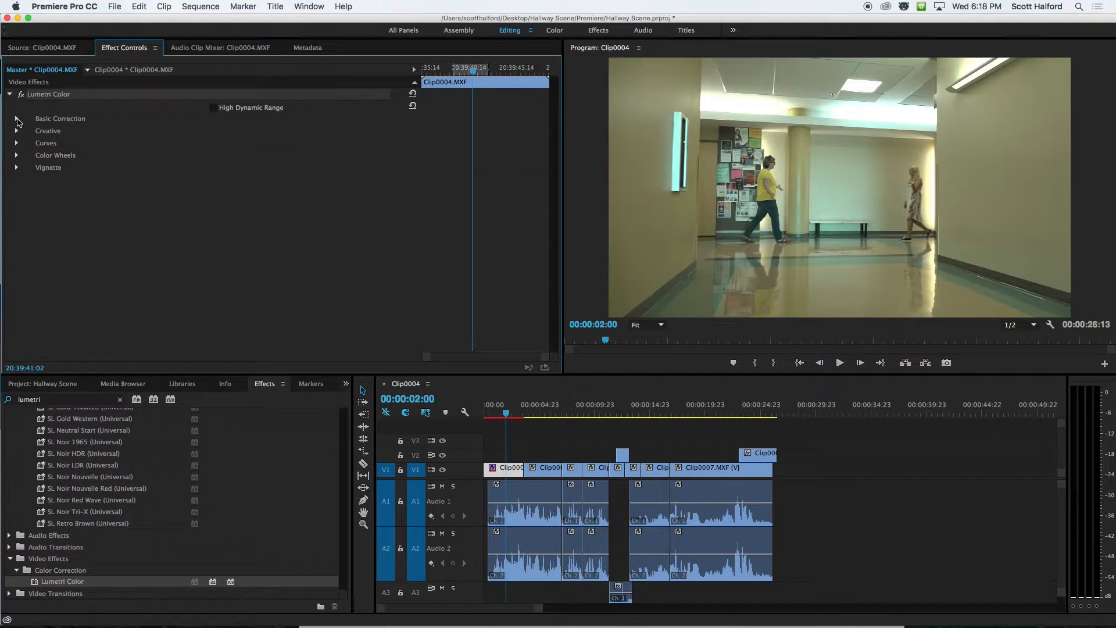
pyautogui.click(17, 120)
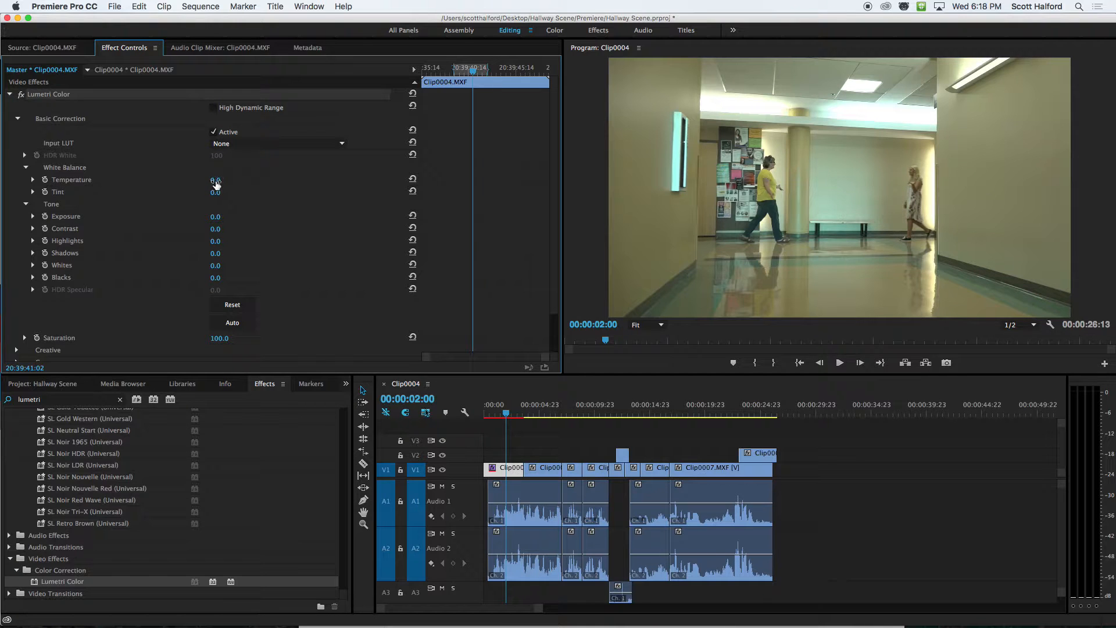
pyautogui.click(33, 180)
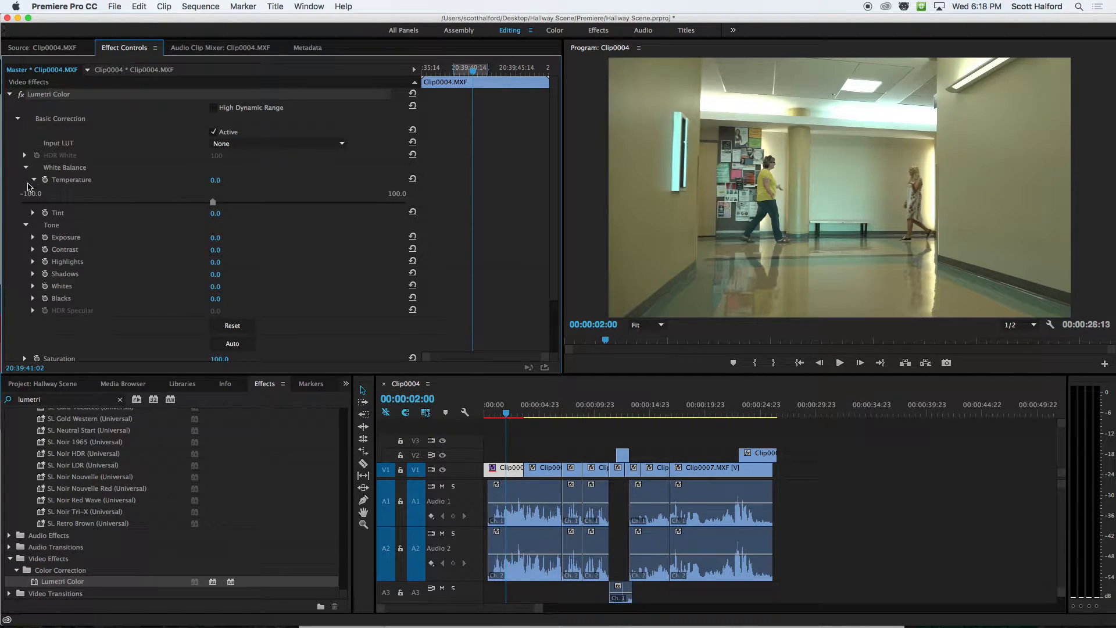
pyautogui.click(33, 180)
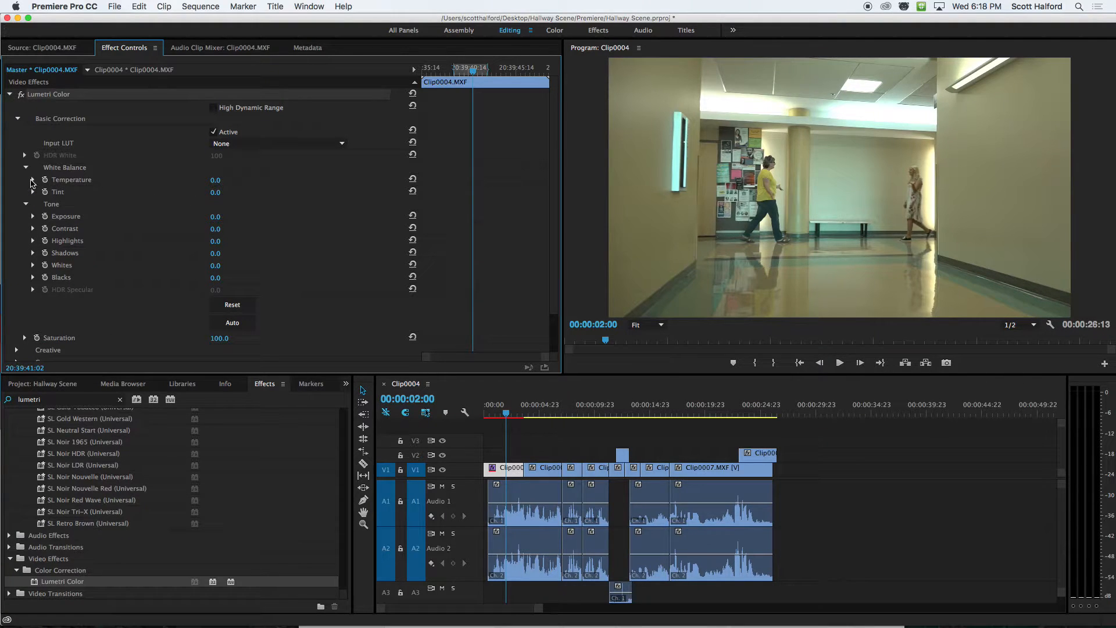
# Expand the Temperature control of the master clip's Lumetri Color effect and set it to 0.6.
pyautogui.click(32, 180)
pyautogui.moveTo(213, 205)
pyautogui.mouseDown()
pyautogui.moveTo(184, 205)
pyautogui.moveTo(321, 207)
pyautogui.moveTo(214, 204)
pyautogui.mouseUp()
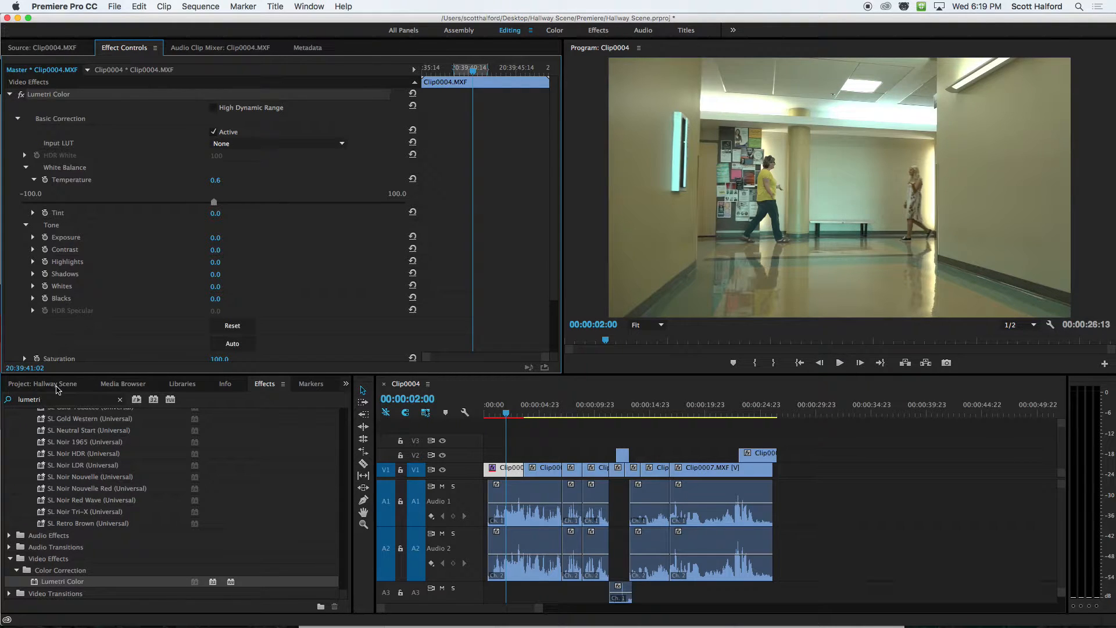
# Set the Basic Correction Temperature to 3.0 in the sequence-level Lumetri Color effect of the first V1 clip.
pyautogui.doubleClick(509, 473)
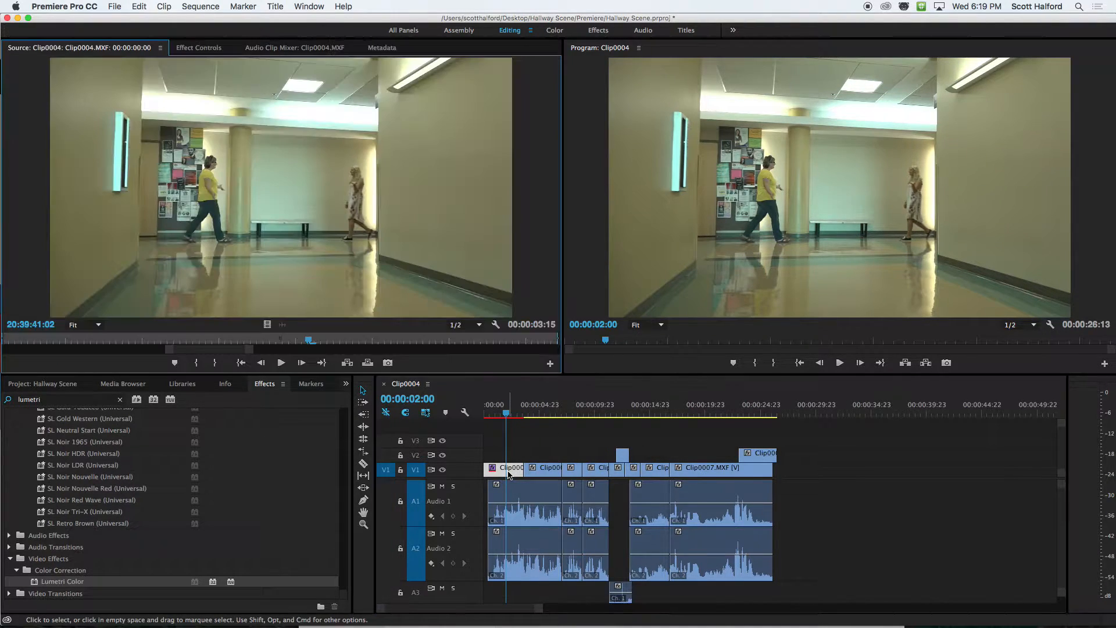
pyautogui.click(198, 48)
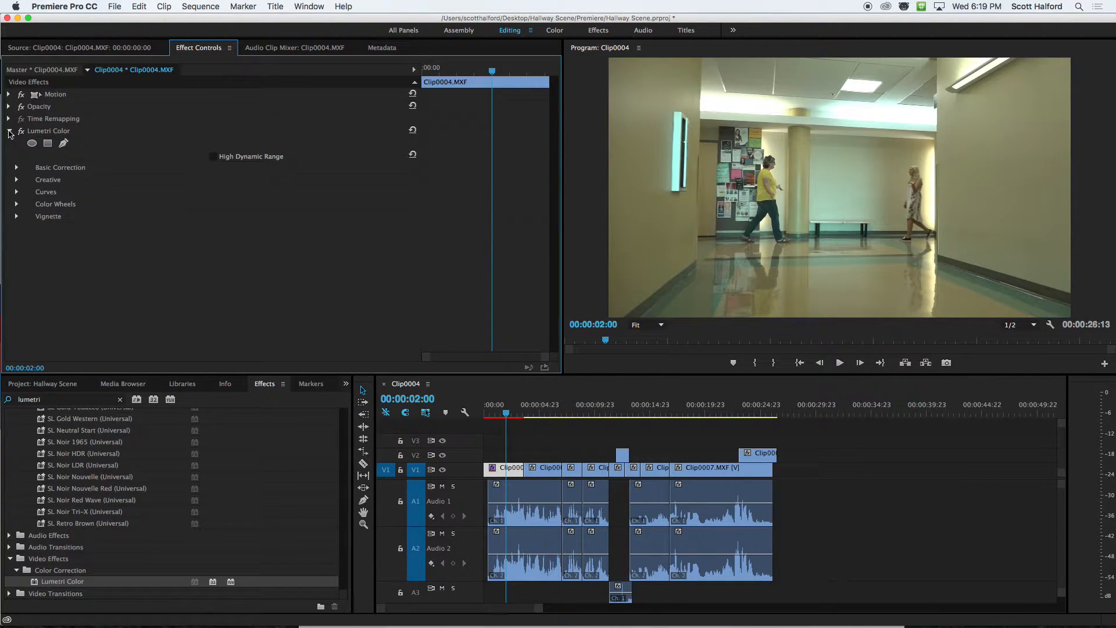
pyautogui.click(17, 168)
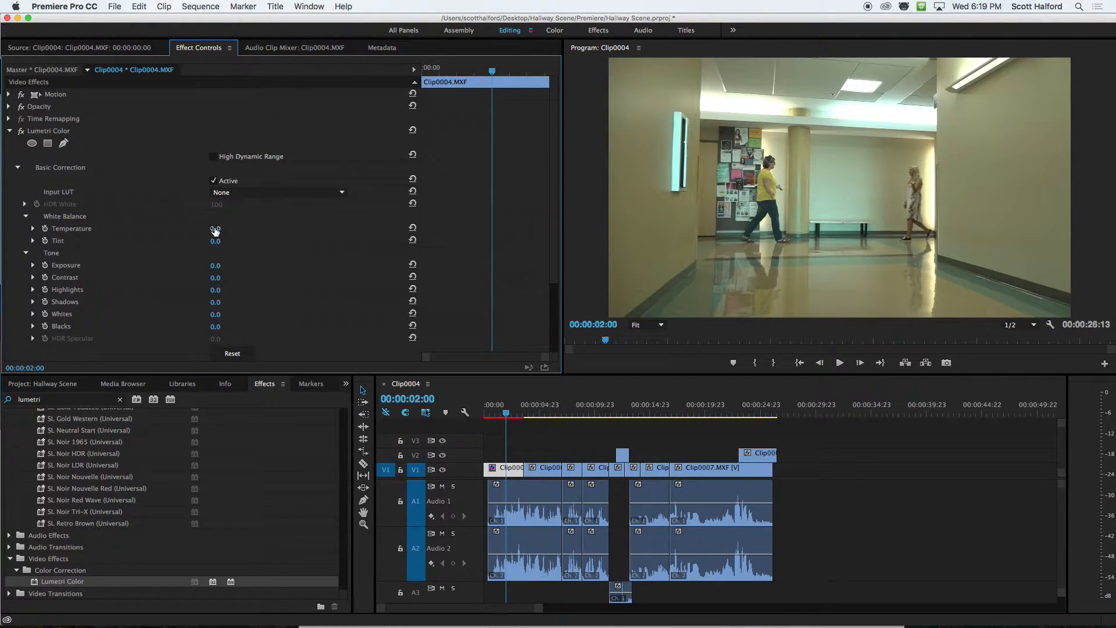
pyautogui.moveTo(225, 230)
pyautogui.mouseDown()
pyautogui.moveTo(249, 229)
pyautogui.moveTo(225, 229)
pyautogui.mouseUp()
pyautogui.press('super+z')
pyautogui.click(225, 229)
pyautogui.write('1')
pyautogui.press('Return')
# Take a brief look at the Color workspace and return to the Editing workspace.
pyautogui.click(555, 32)
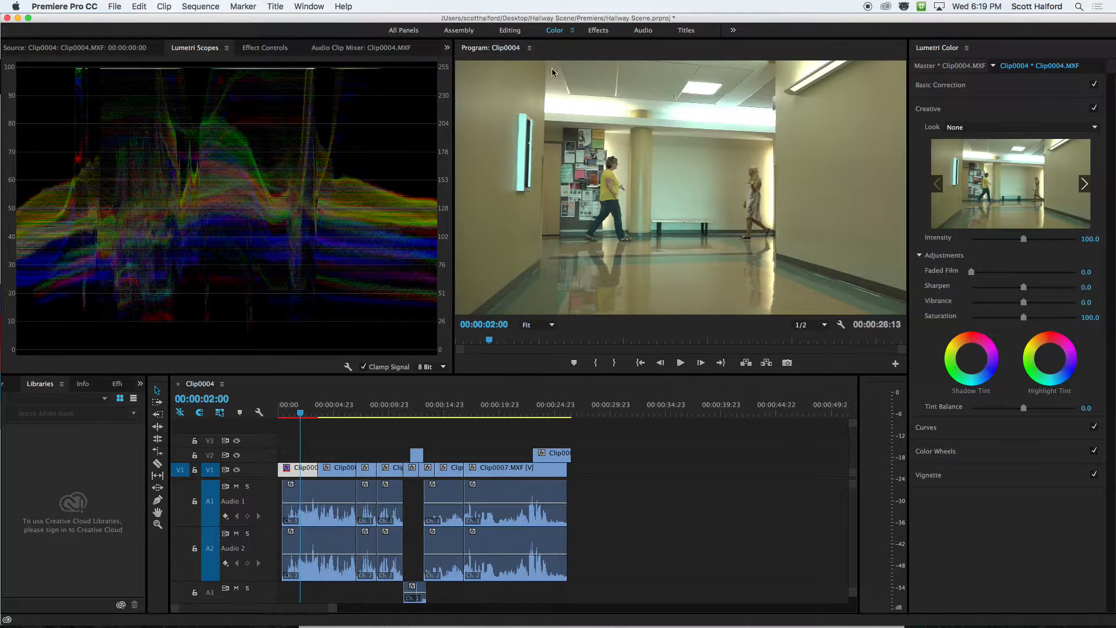
pyautogui.click(510, 31)
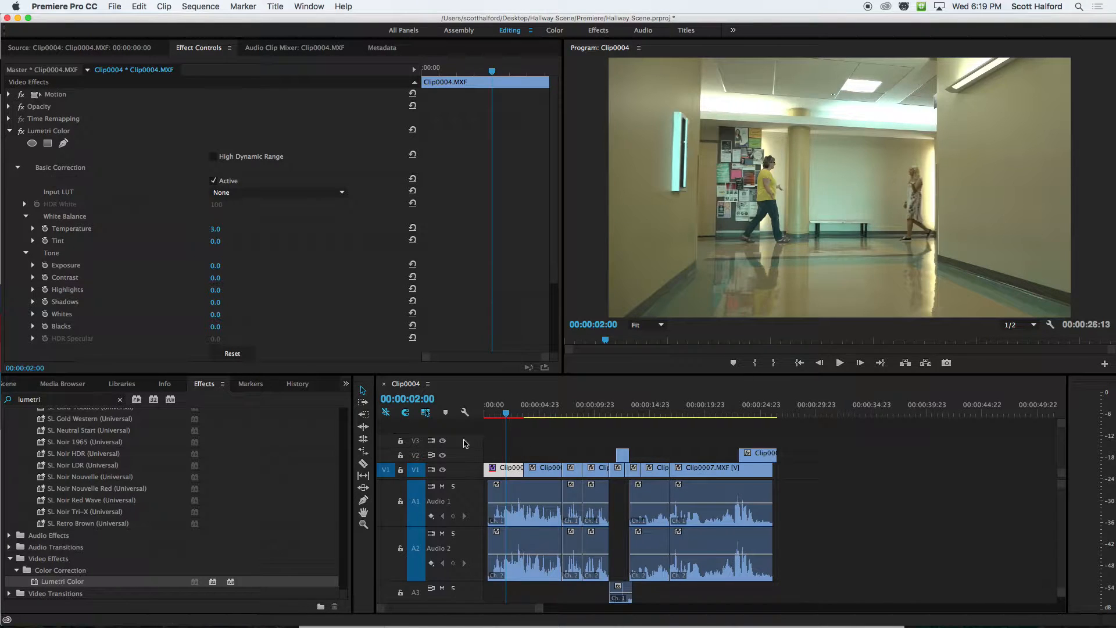
# Remove the sequence-level Lumetri Color effect from the first V1 clip.
pyautogui.click(513, 472)
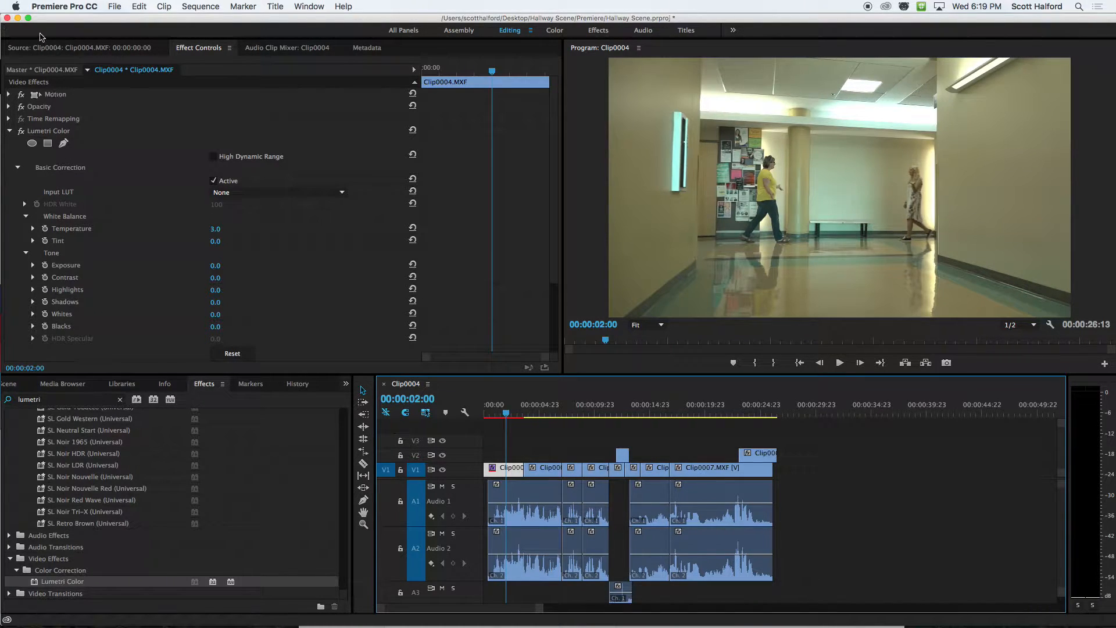
pyautogui.click(93, 48)
pyautogui.click(215, 47)
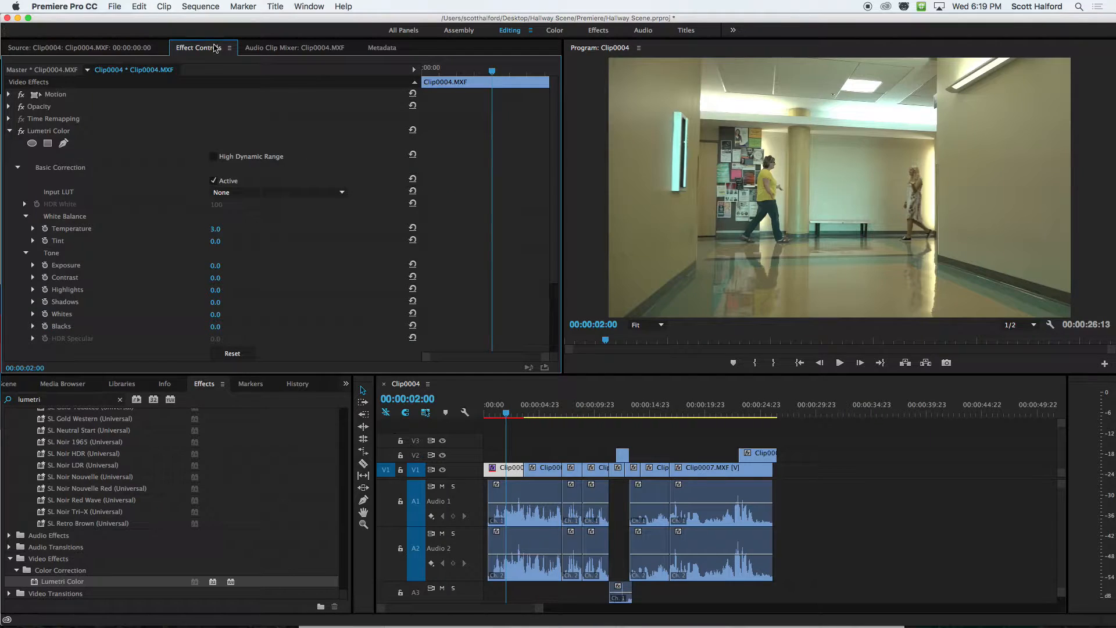
pyautogui.click(37, 132)
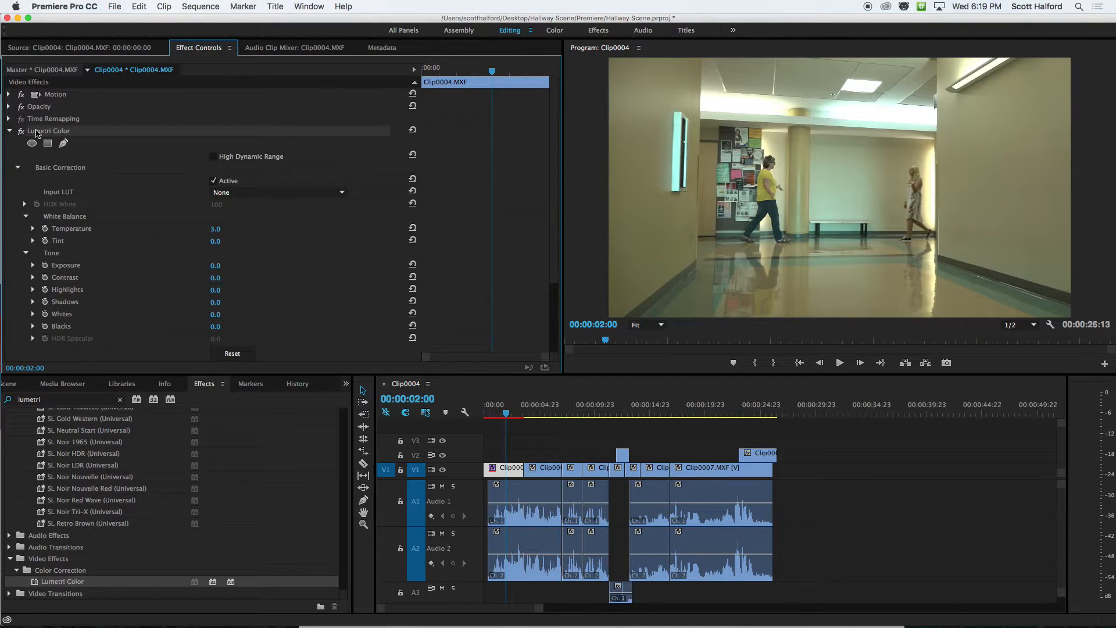
pyautogui.press('Delete')
# Remove the Lumetri Color effect from the master clip of the first V1 clip.
pyautogui.click(516, 474)
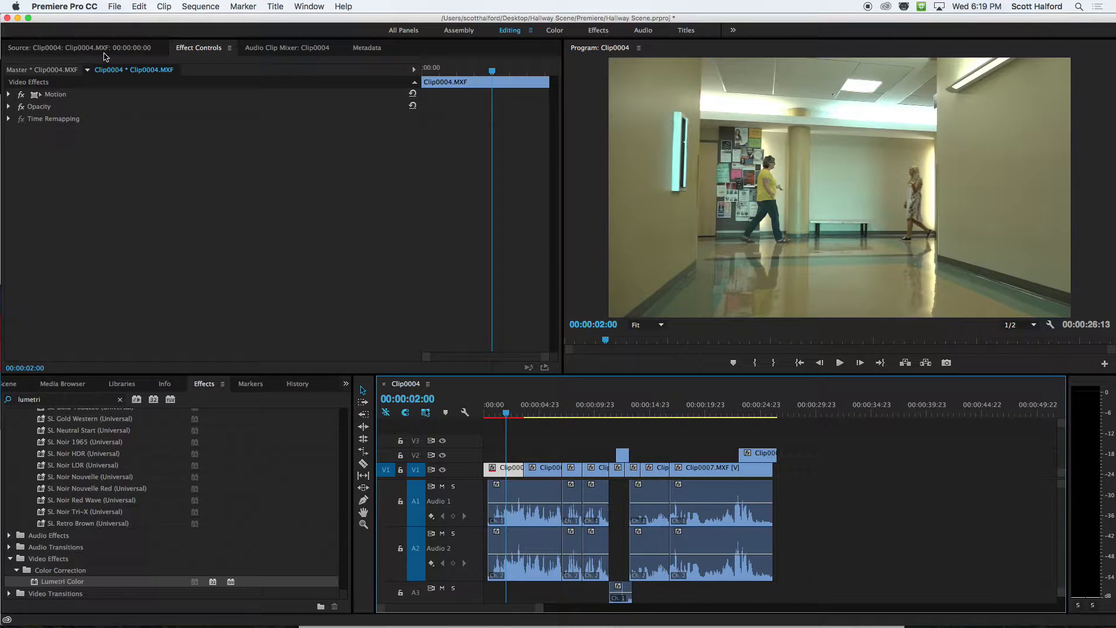
pyautogui.click(51, 70)
pyautogui.click(48, 93)
pyautogui.press('Delete')
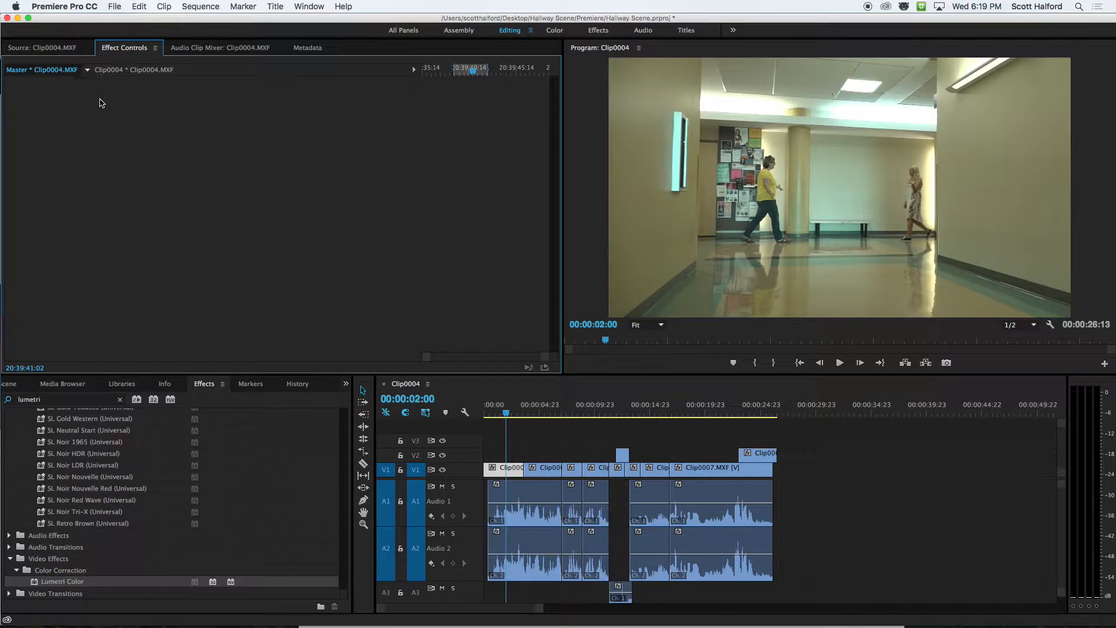
# In the Color workspace, set the Basic Correction Temperature of the first V1 clip's master clip to 42.2.
pyautogui.click(555, 31)
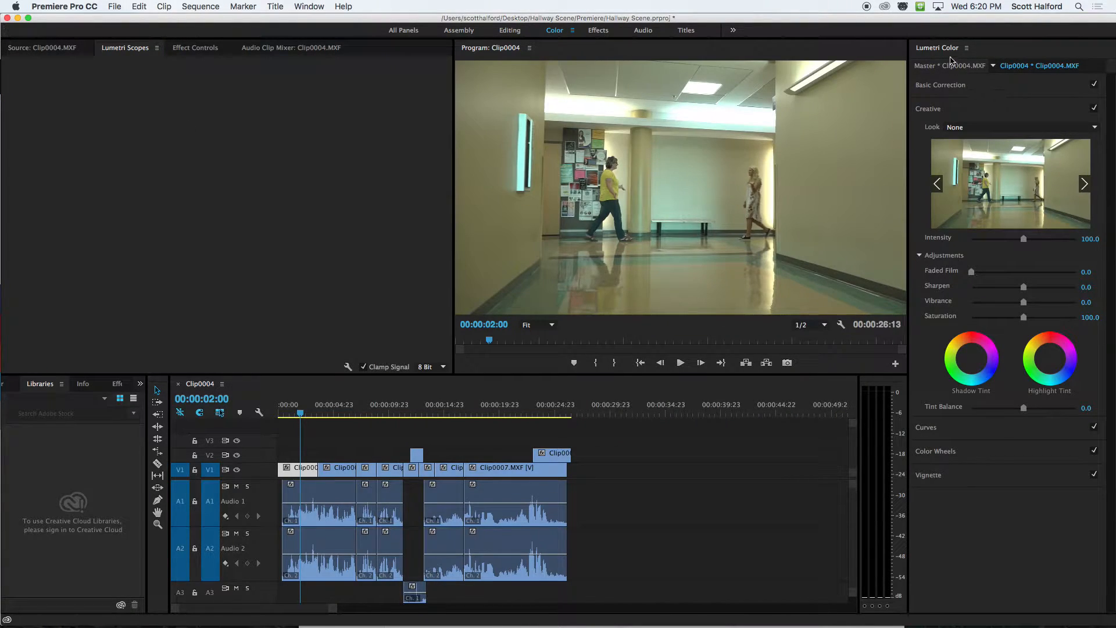
pyautogui.click(303, 471)
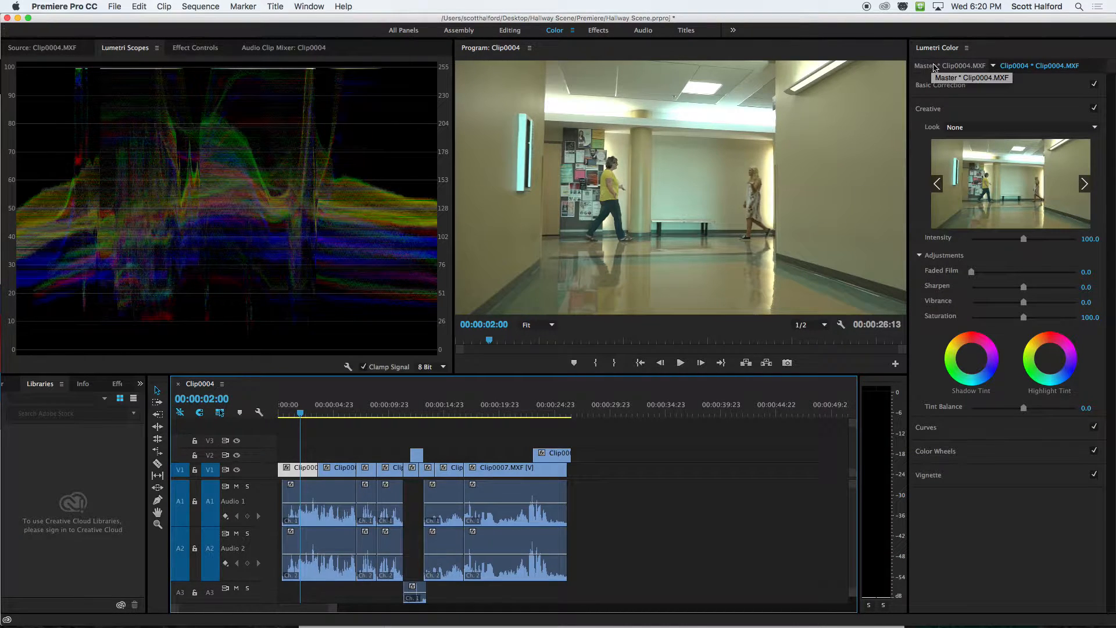
pyautogui.click(956, 66)
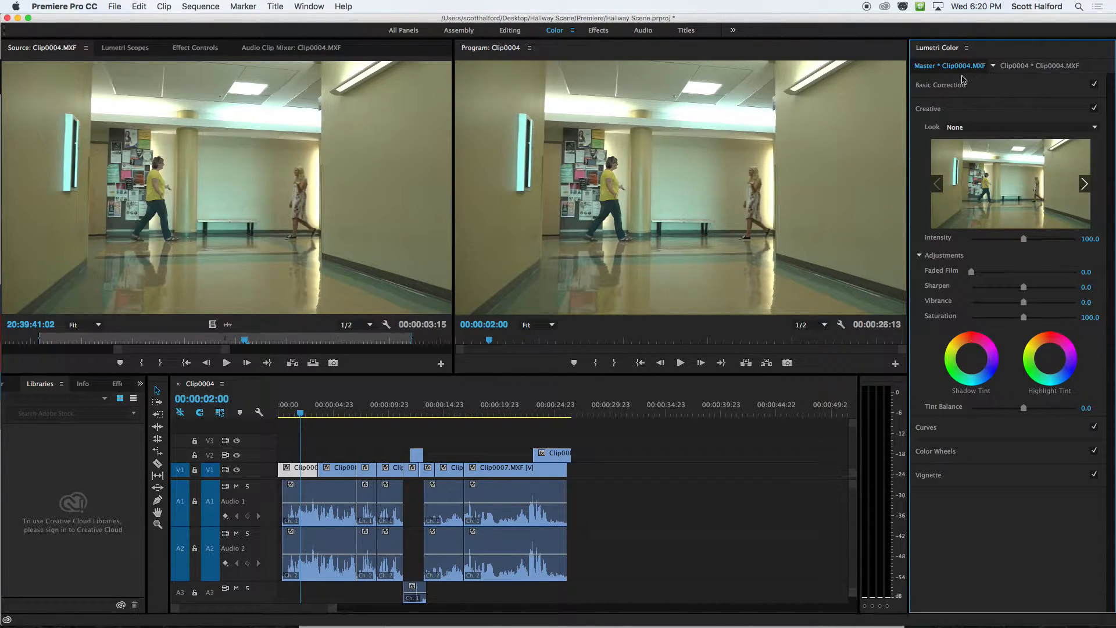
pyautogui.click(947, 87)
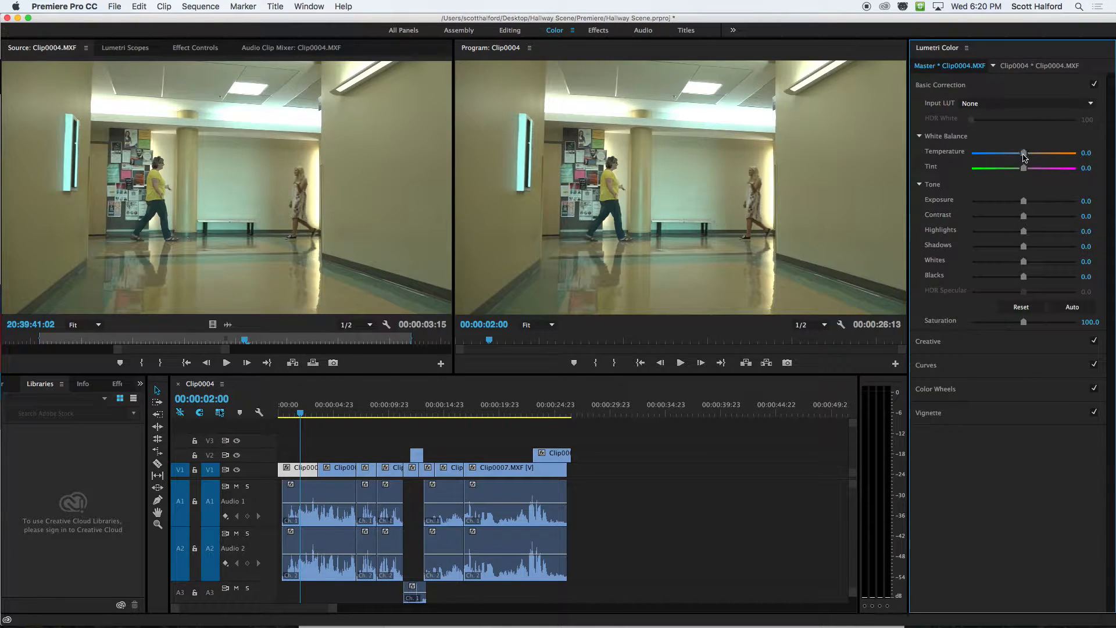
pyautogui.moveTo(1023, 154); pyautogui.dragTo(1046, 159)
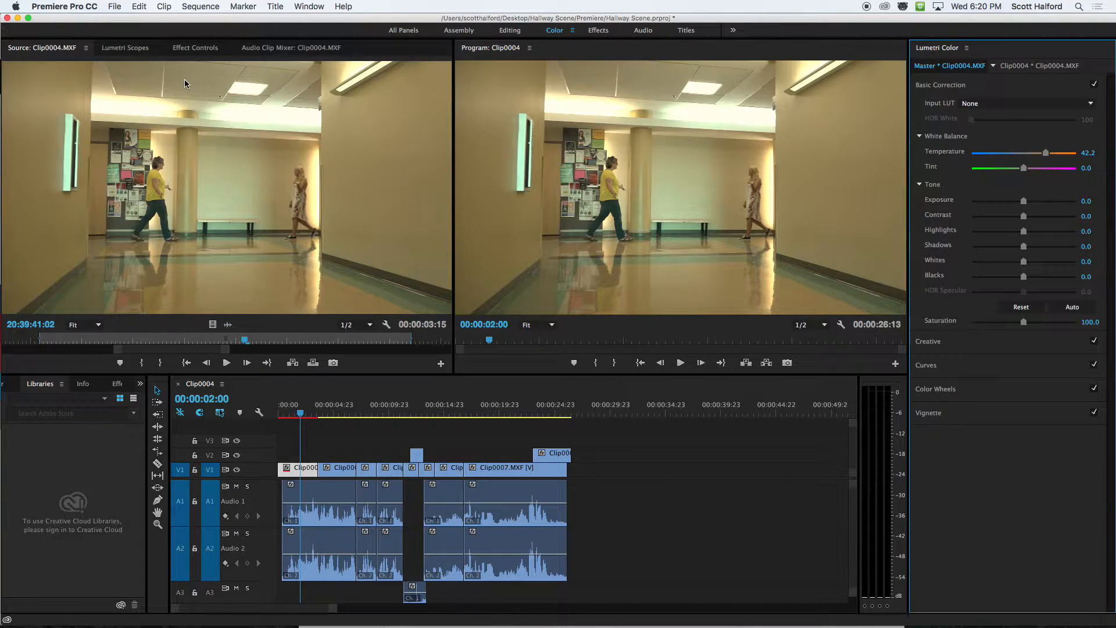
# Show the Lumetri Scopes and look through their panel options and available scope types.
pyautogui.click(124, 49)
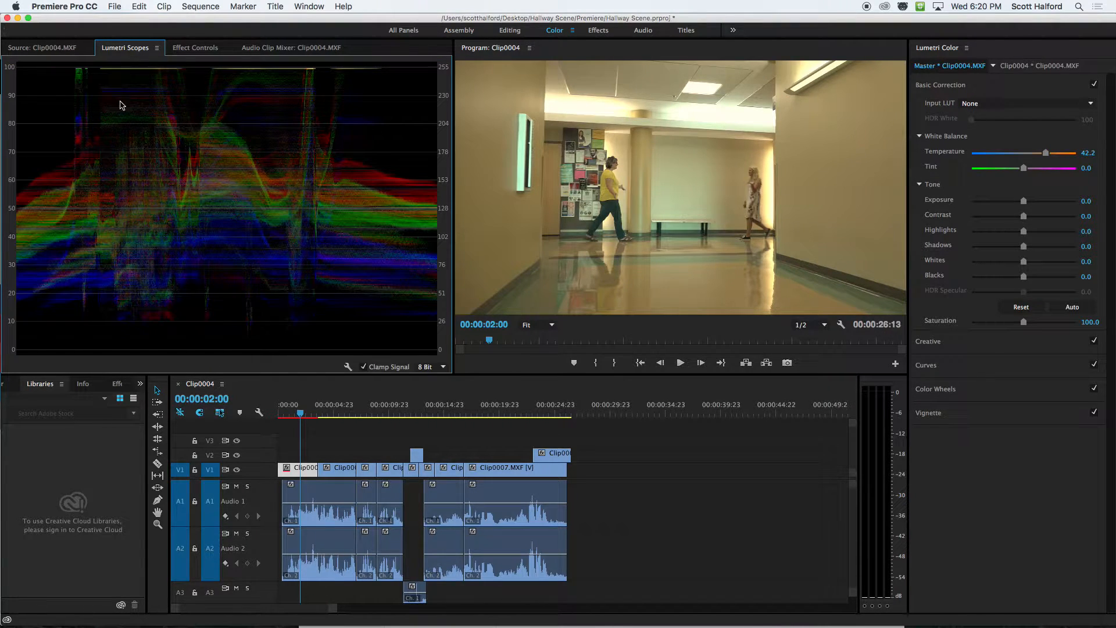
pyautogui.click(157, 49)
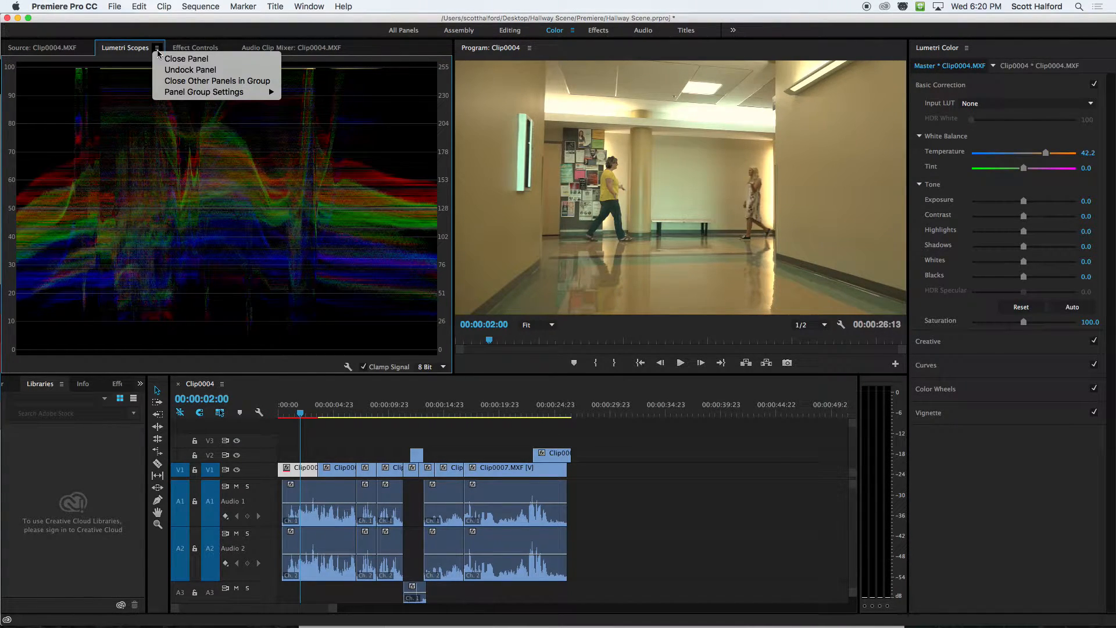
pyautogui.moveTo(182, 93)
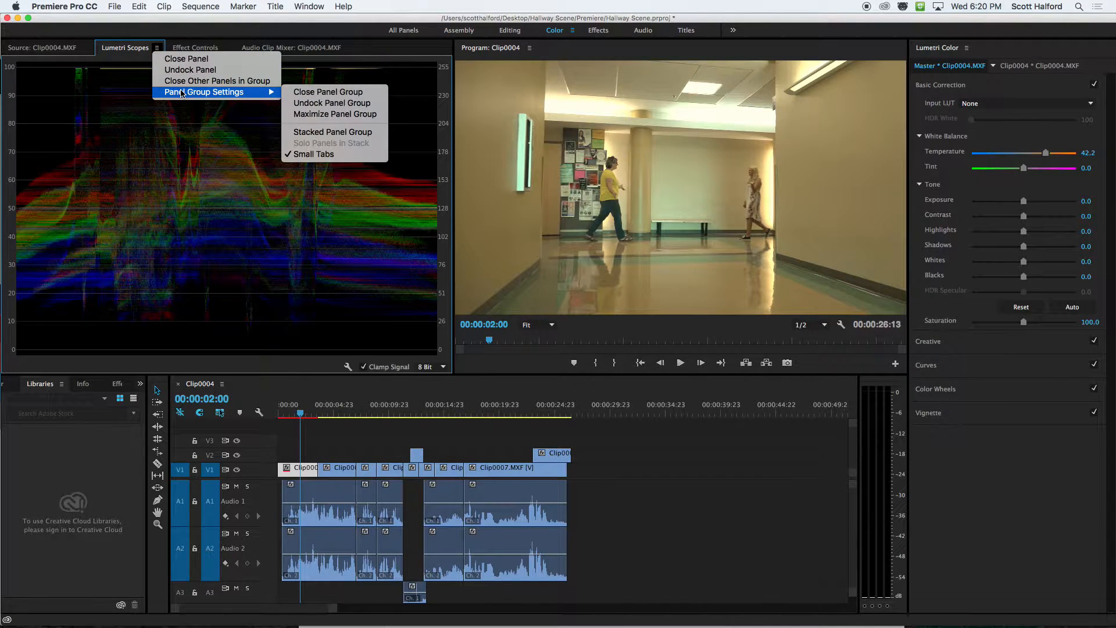
pyautogui.click(114, 117)
pyautogui.rightClick(182, 171)
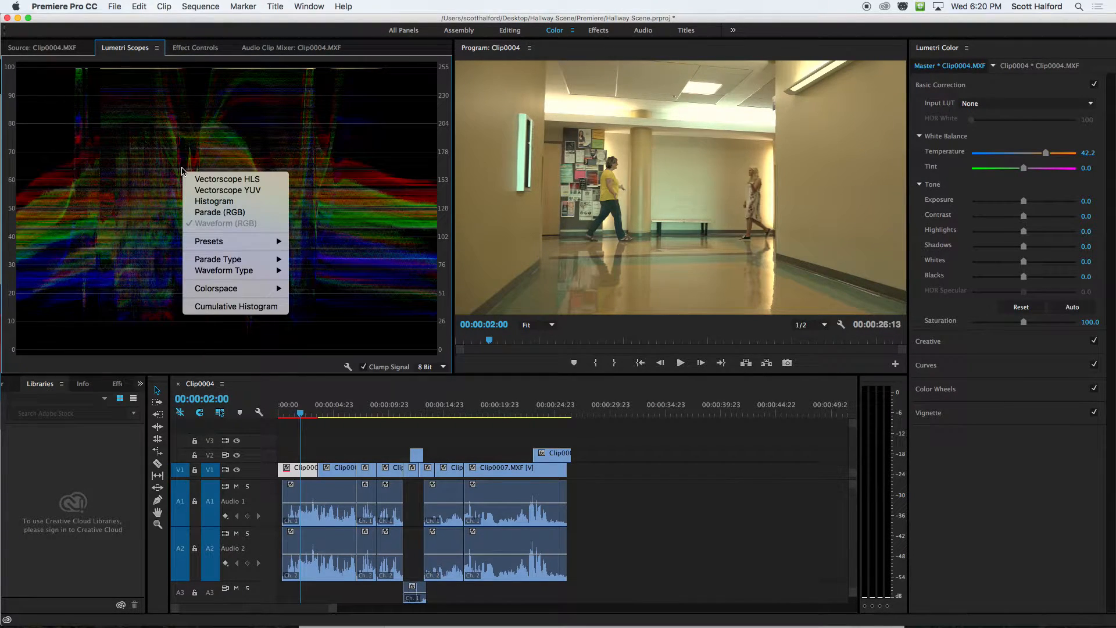
pyautogui.click(150, 167)
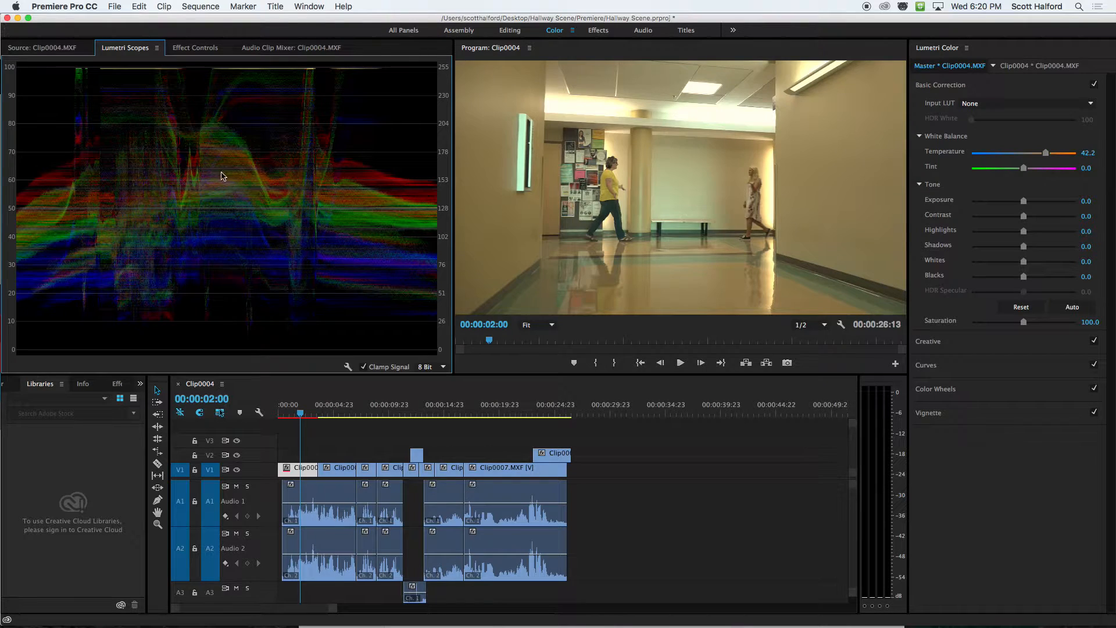
pyautogui.rightClick(177, 171)
pyautogui.click(177, 171)
# Switch the Lumetri Scopes from the RGB waveform to the RGB parade only.
pyautogui.rightClick(177, 159)
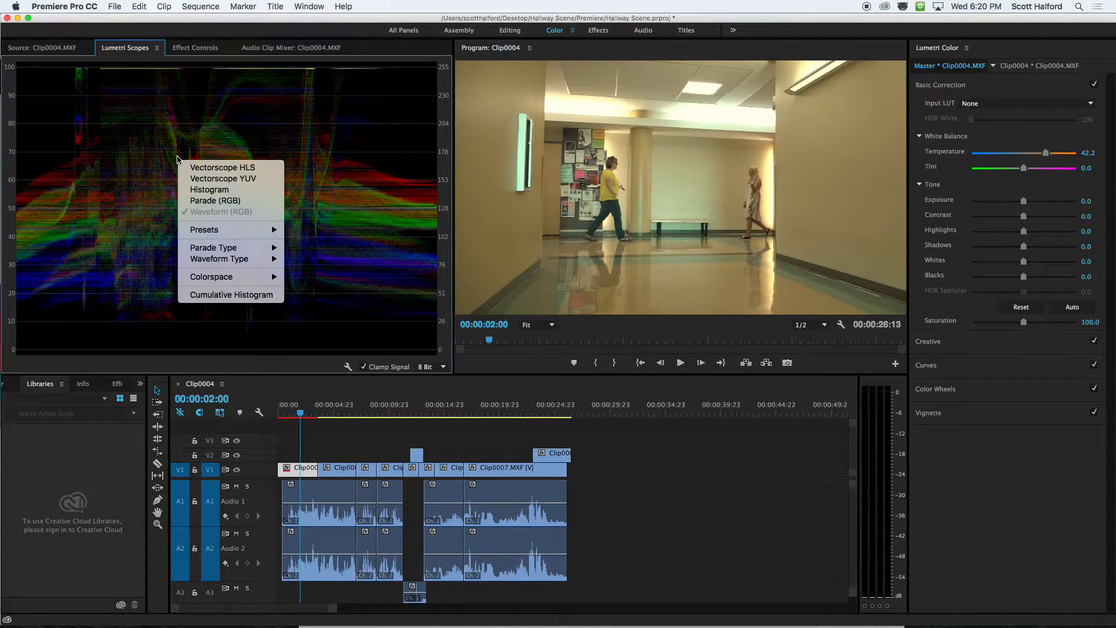
pyautogui.click(194, 203)
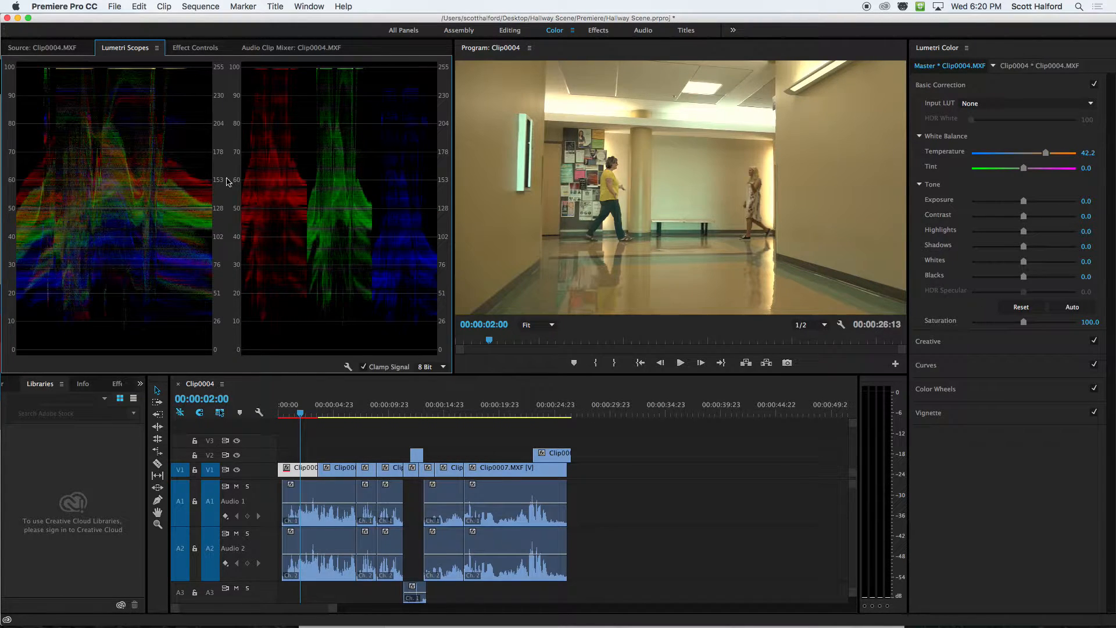
pyautogui.rightClick(299, 174)
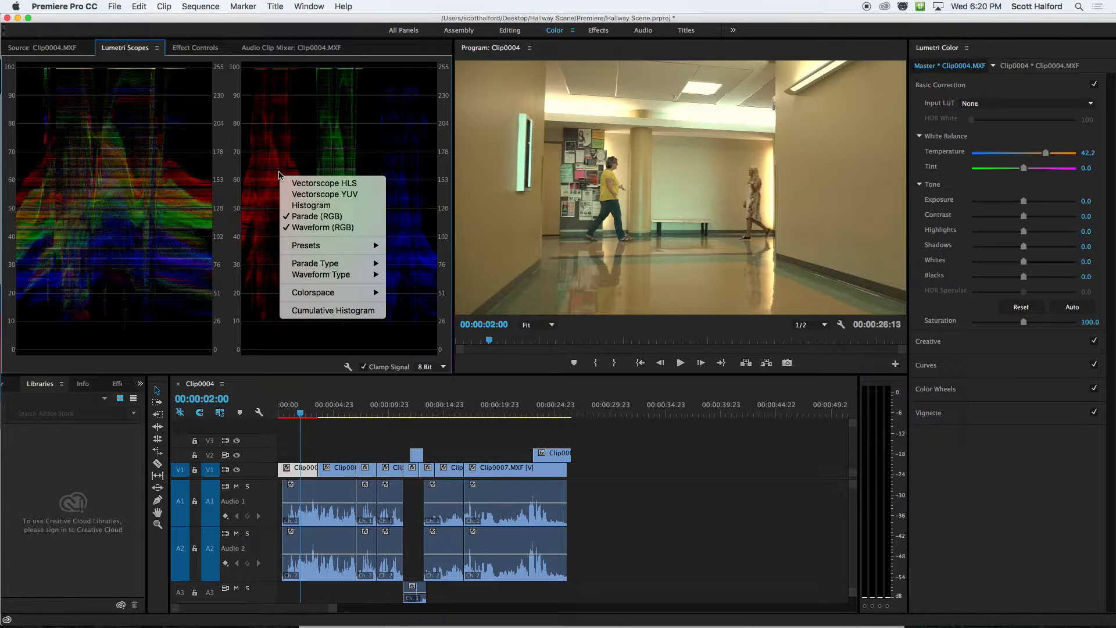
pyautogui.click(301, 228)
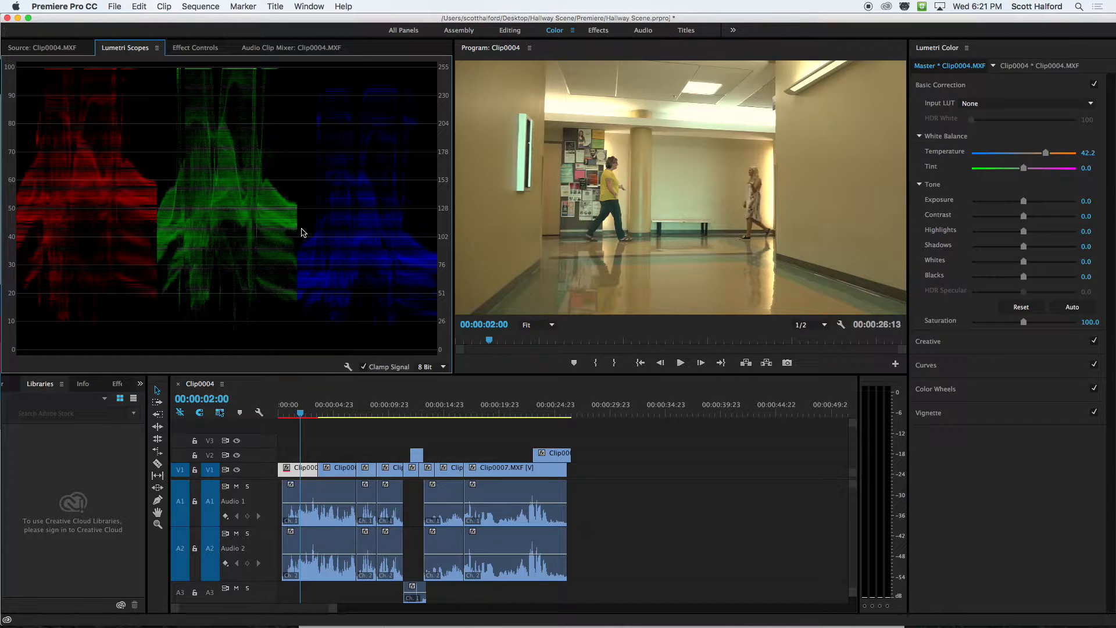
# Add the Vectorscope HLS, Vectorscope YUV and Histogram displays alongside the RGB parade.
pyautogui.rightClick(231, 132)
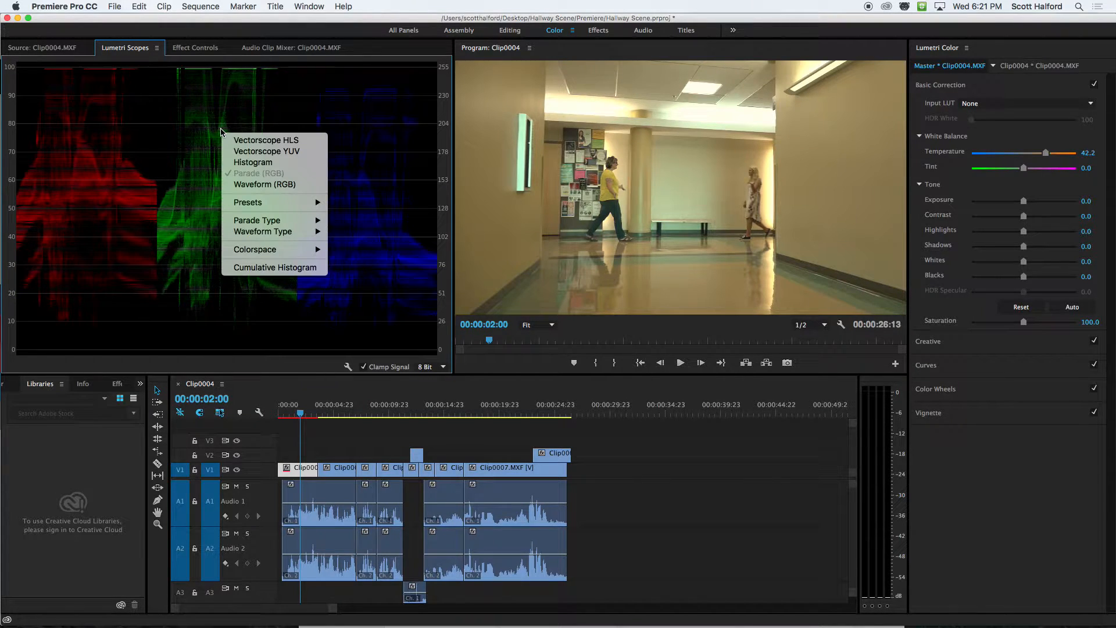
pyautogui.click(239, 139)
pyautogui.rightClick(238, 146)
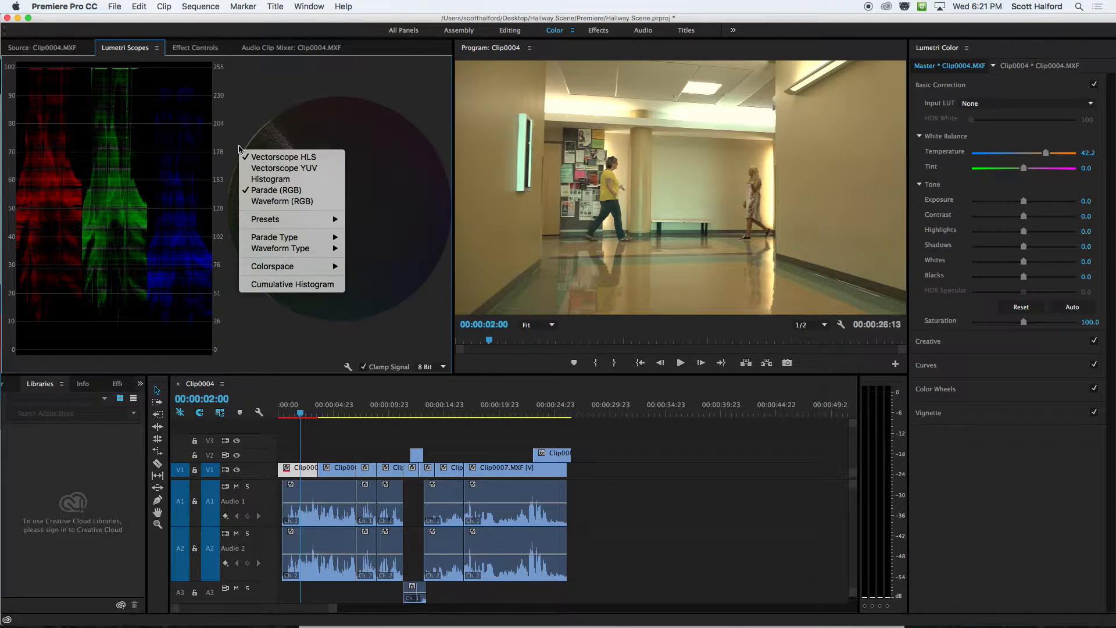
pyautogui.click(250, 165)
pyautogui.rightClick(264, 173)
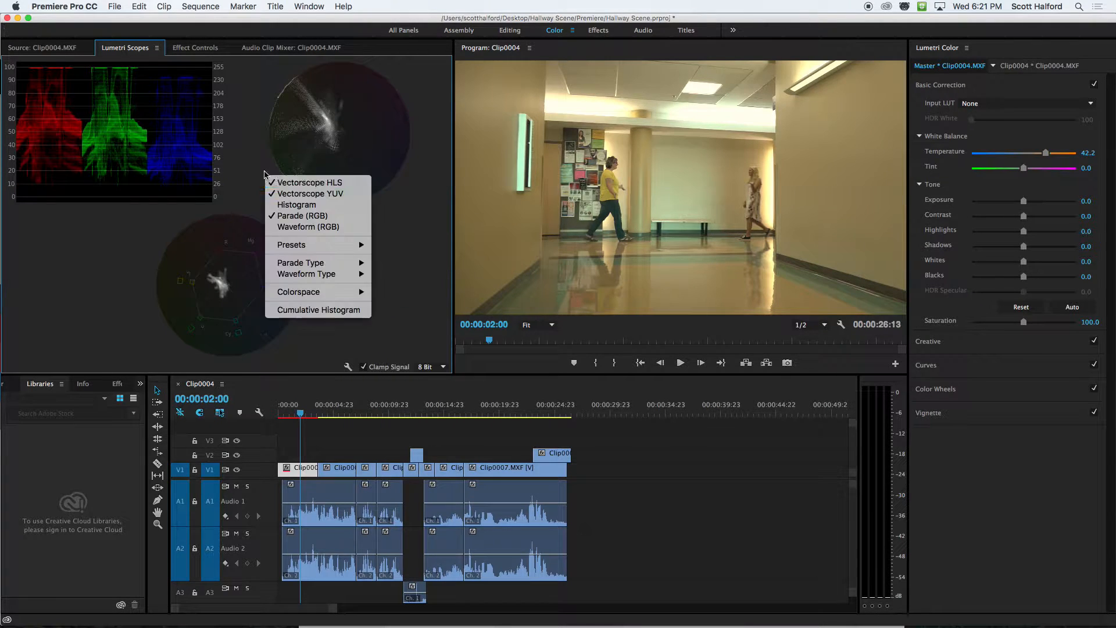
pyautogui.click(296, 205)
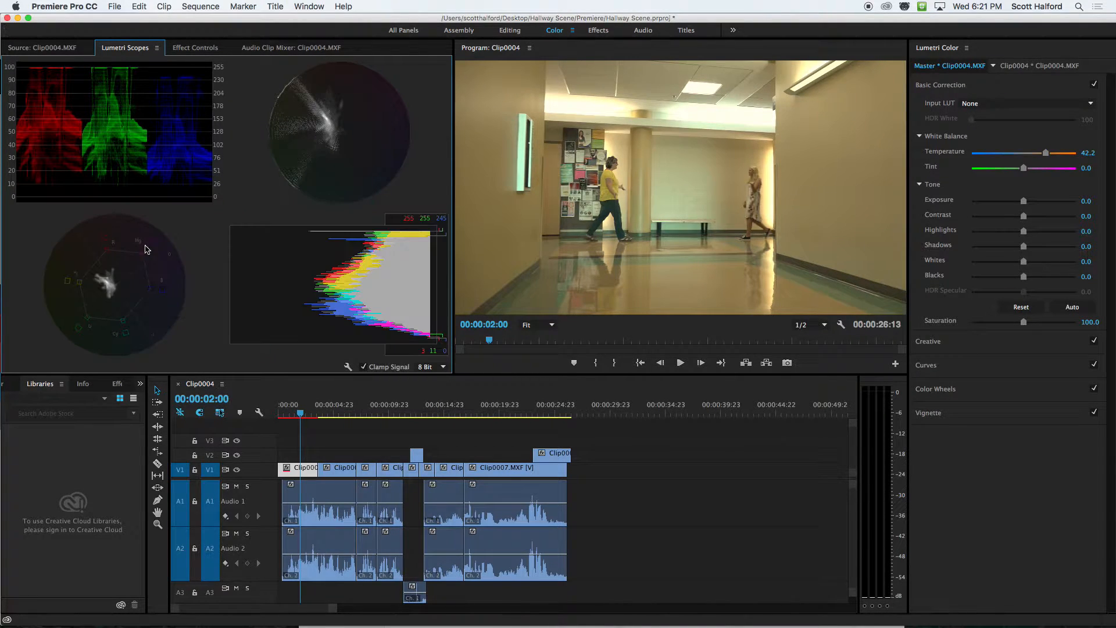
# Hide both vectorscopes and the histogram, leaving only the RGB parade in the scopes.
pyautogui.rightClick(283, 254)
pyautogui.click(301, 262)
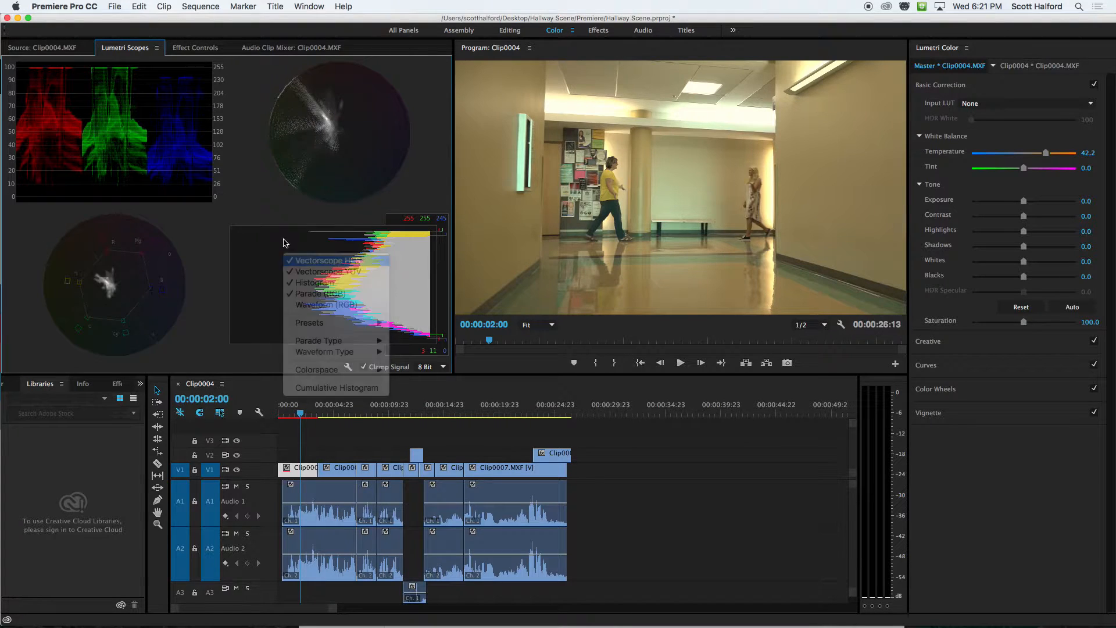
pyautogui.rightClick(287, 217)
pyautogui.click(312, 235)
pyautogui.rightClick(286, 199)
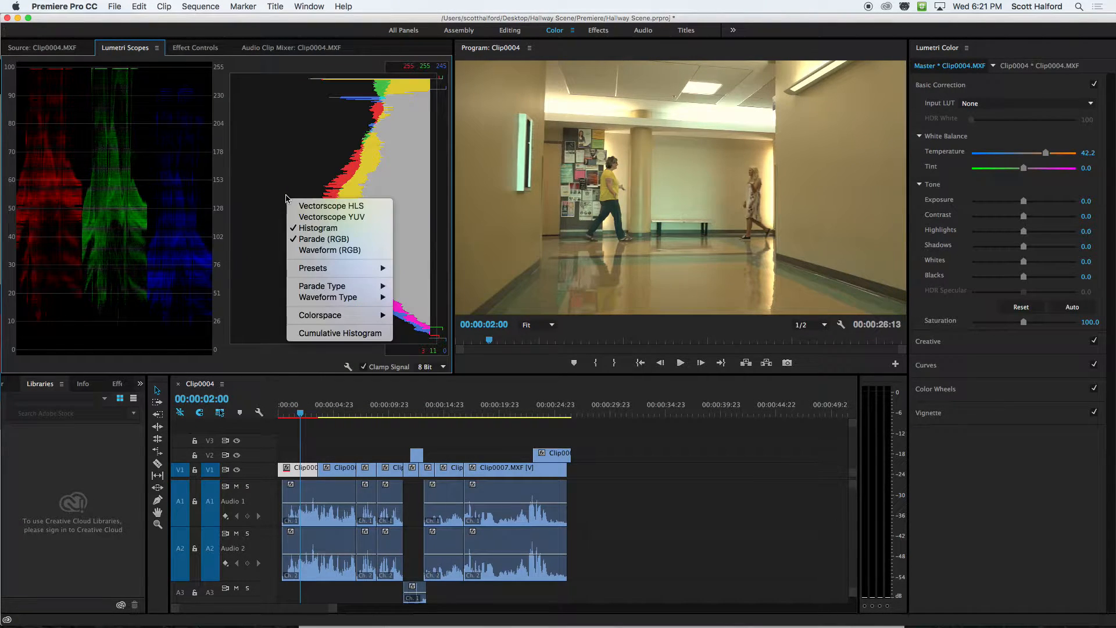
pyautogui.click(310, 229)
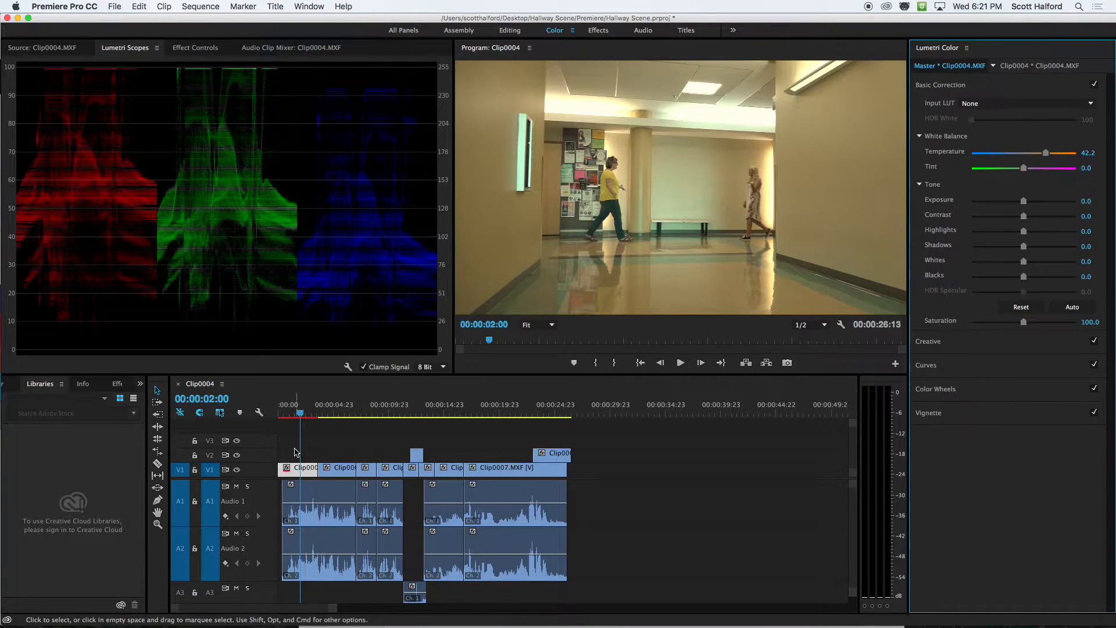
# Set the master clip's Basic Correction Temperature to 0.
pyautogui.click(1086, 153)
pyautogui.write('0')
pyautogui.press('Return')
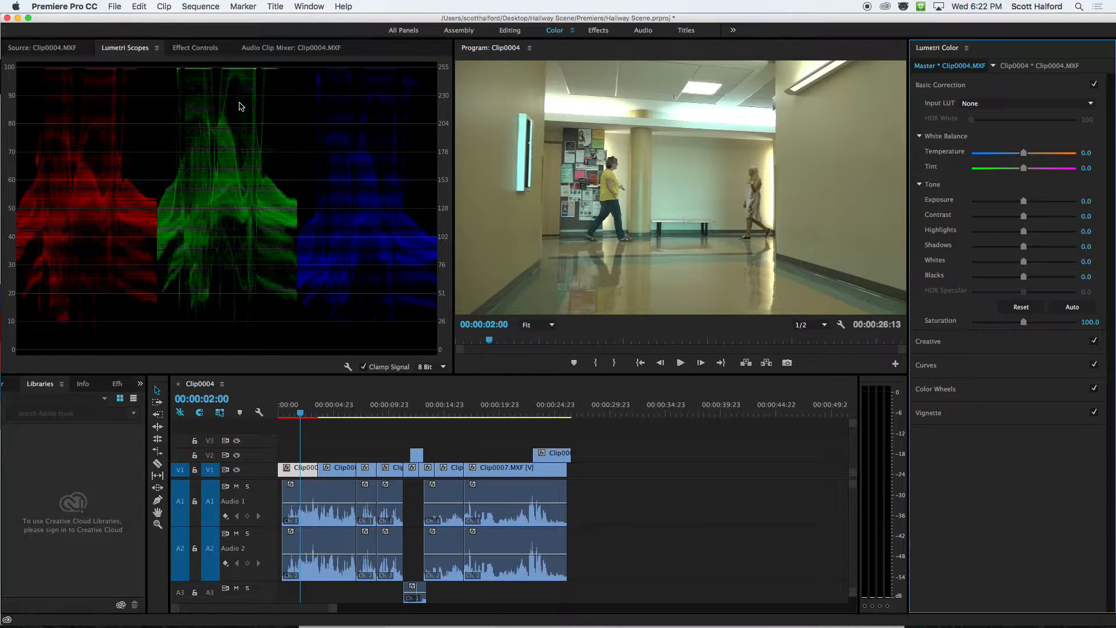
# Replace the RGB parade with the RGB waveform in the Lumetri Scopes.
pyautogui.rightClick(201, 135)
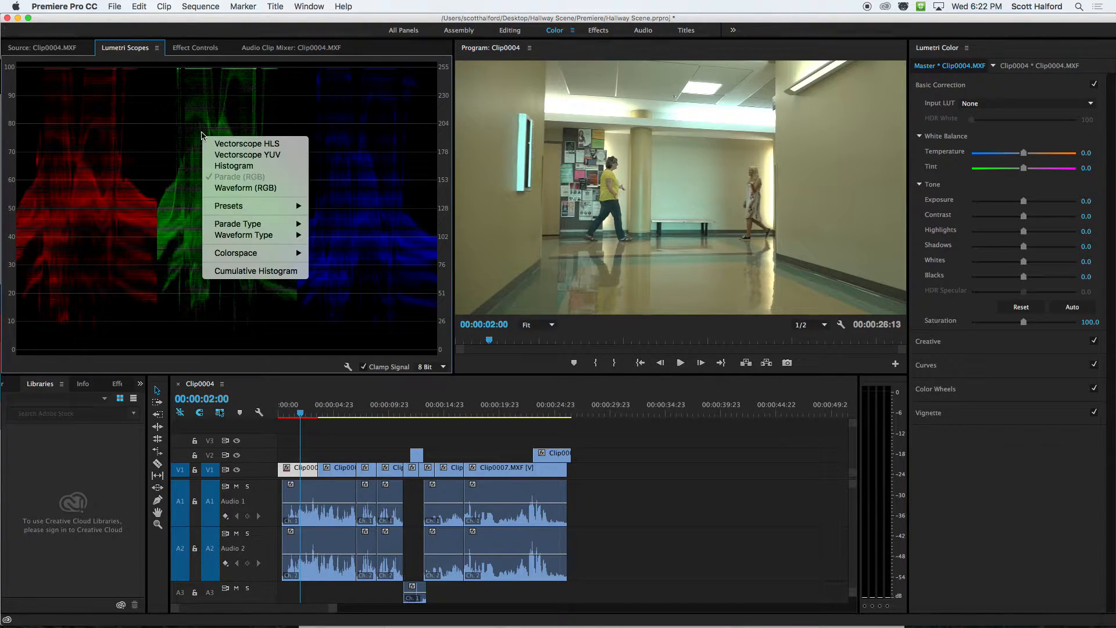
pyautogui.click(232, 188)
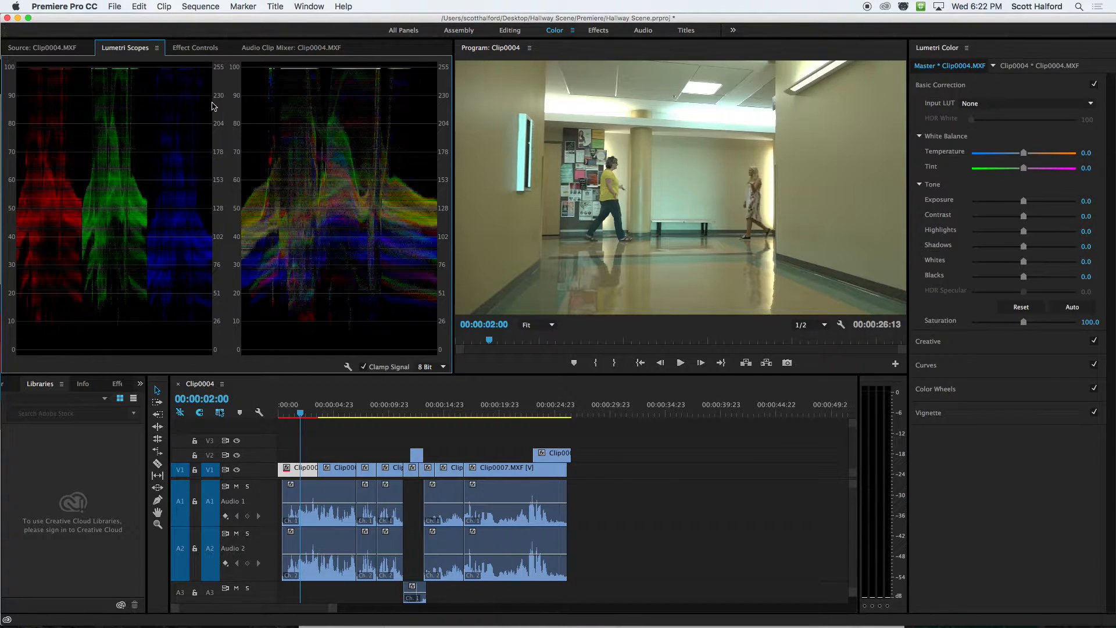
pyautogui.rightClick(214, 108)
pyautogui.click(249, 149)
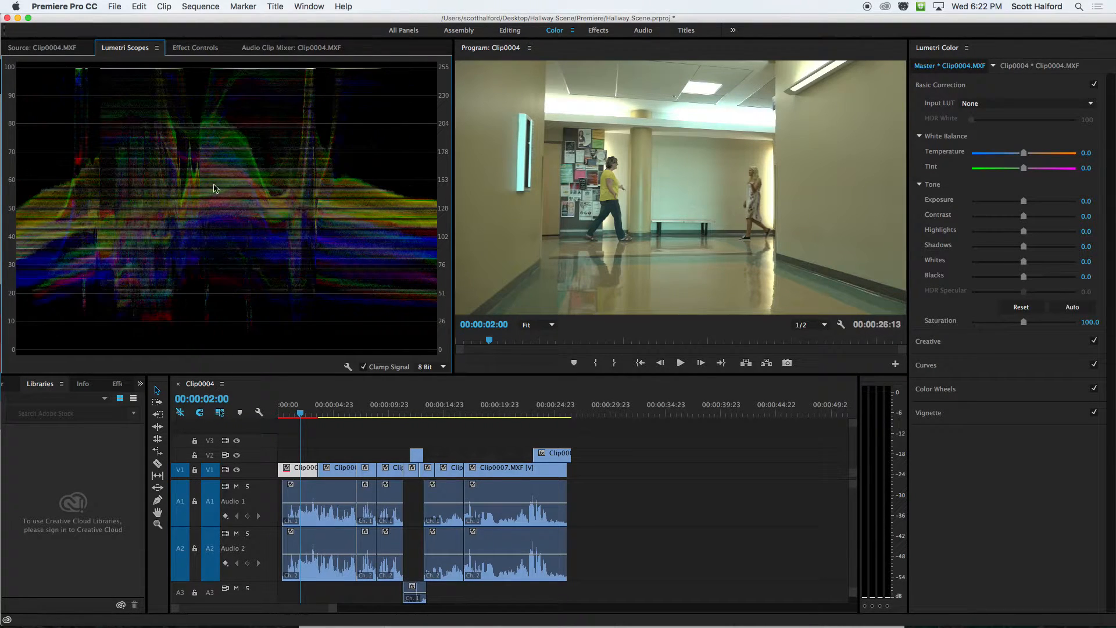
# Replace the RGB waveform with the RGB parade in the Lumetri Scopes.
pyautogui.rightClick(243, 177)
pyautogui.click(195, 198)
pyautogui.rightClick(242, 130)
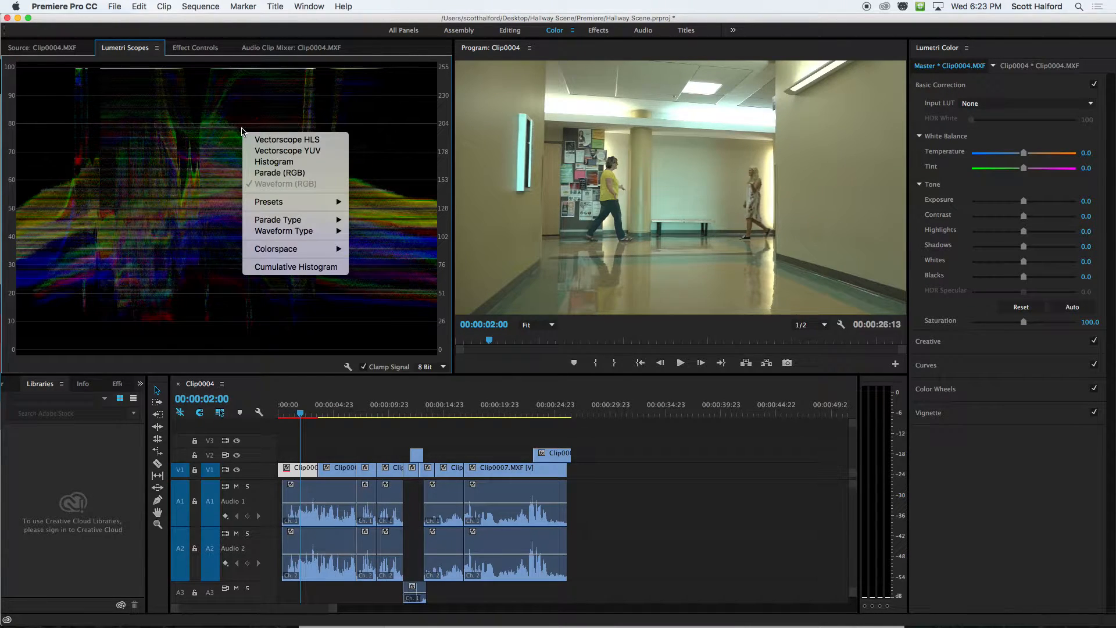
pyautogui.click(263, 176)
pyautogui.rightClick(204, 149)
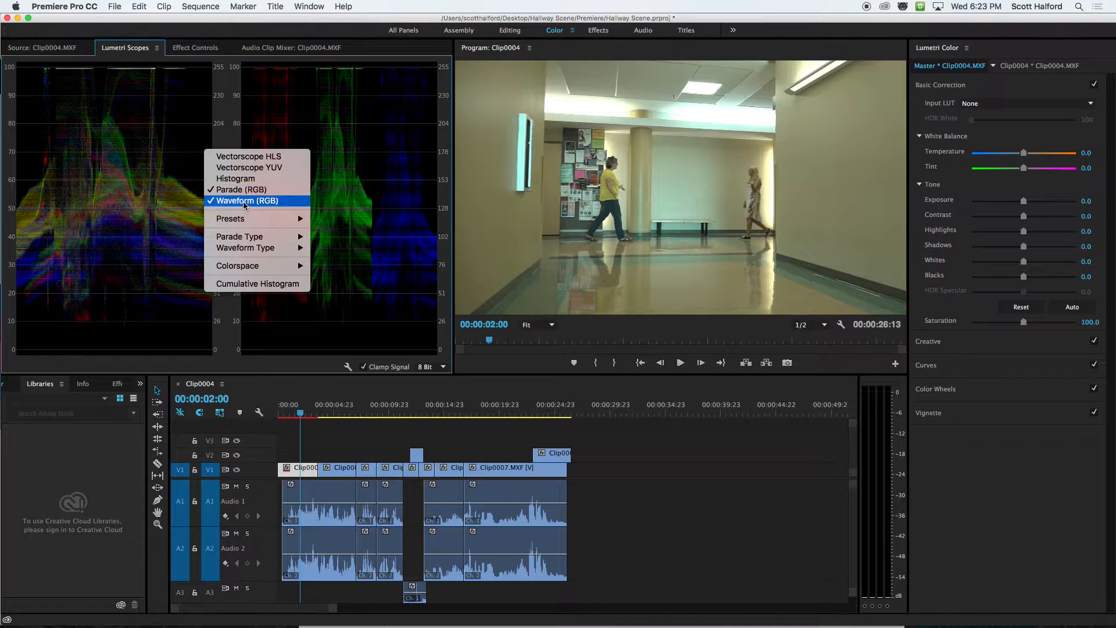
pyautogui.click(244, 201)
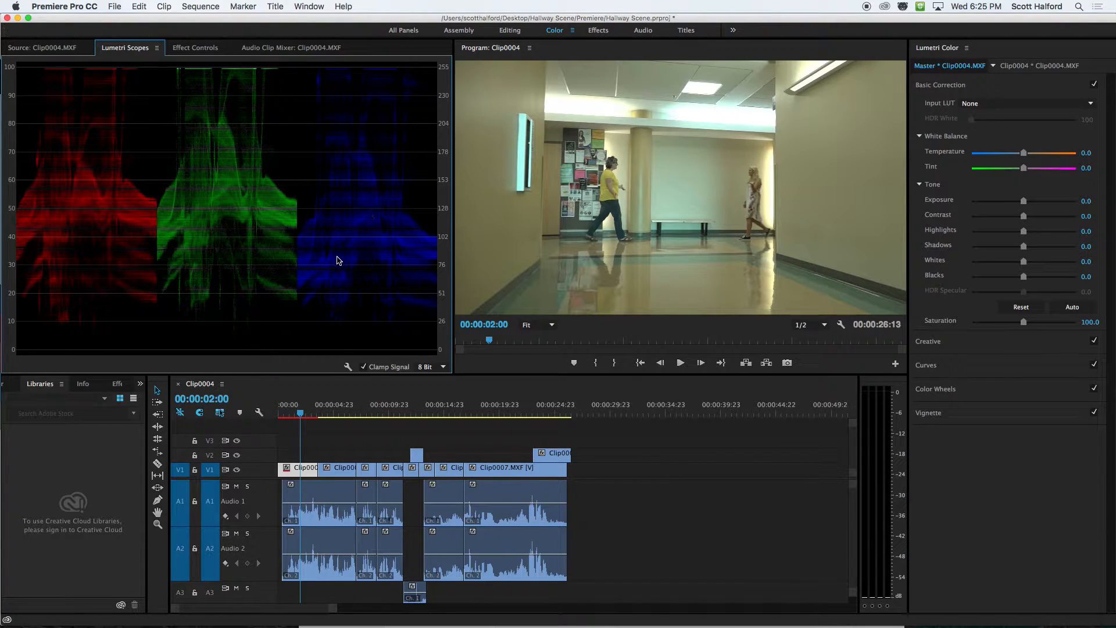
# Correct the master clip's white balance with Temperature at -28.9 and Tint at 26.7.
pyautogui.click(1023, 153)
pyautogui.moveTo(1023, 153); pyautogui.dragTo(1009, 153)
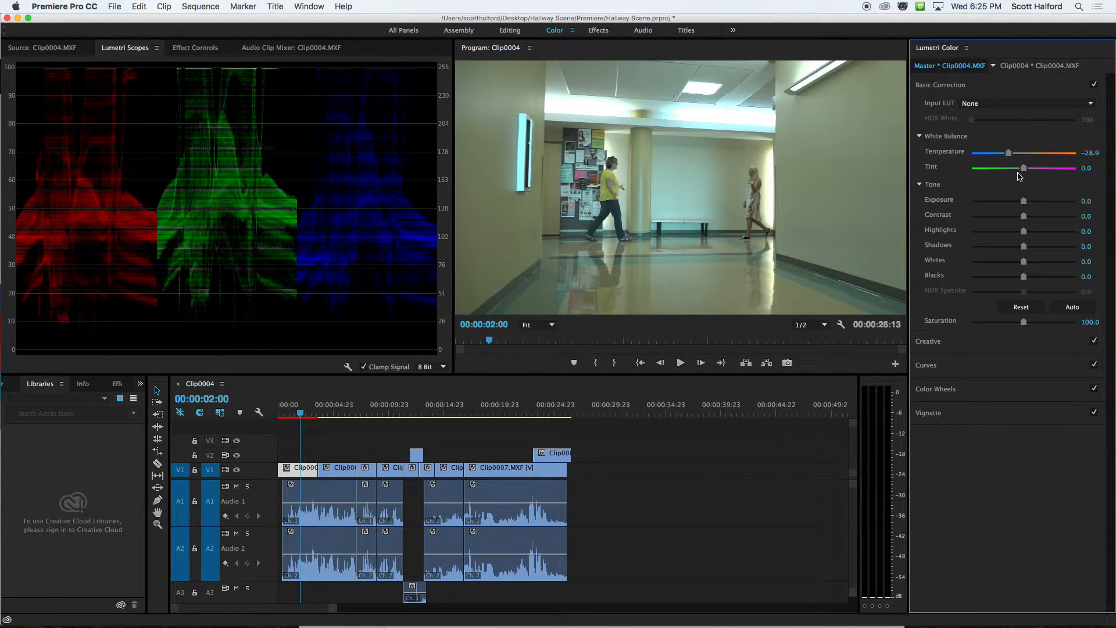
pyautogui.moveTo(1024, 170); pyautogui.dragTo(1038, 170)
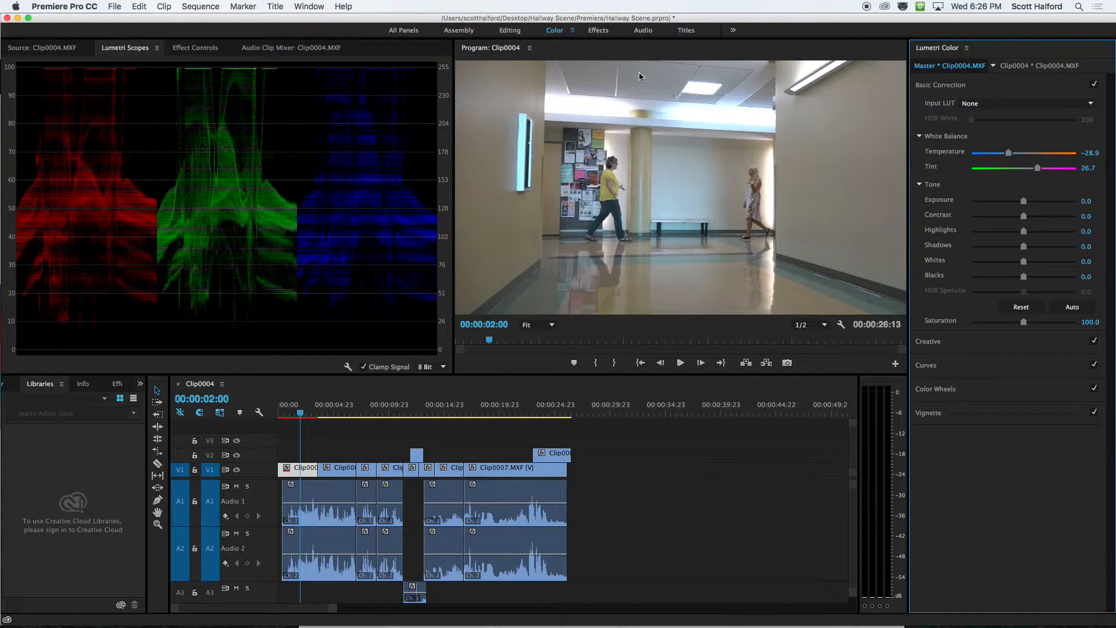
pyautogui.click(656, 72)
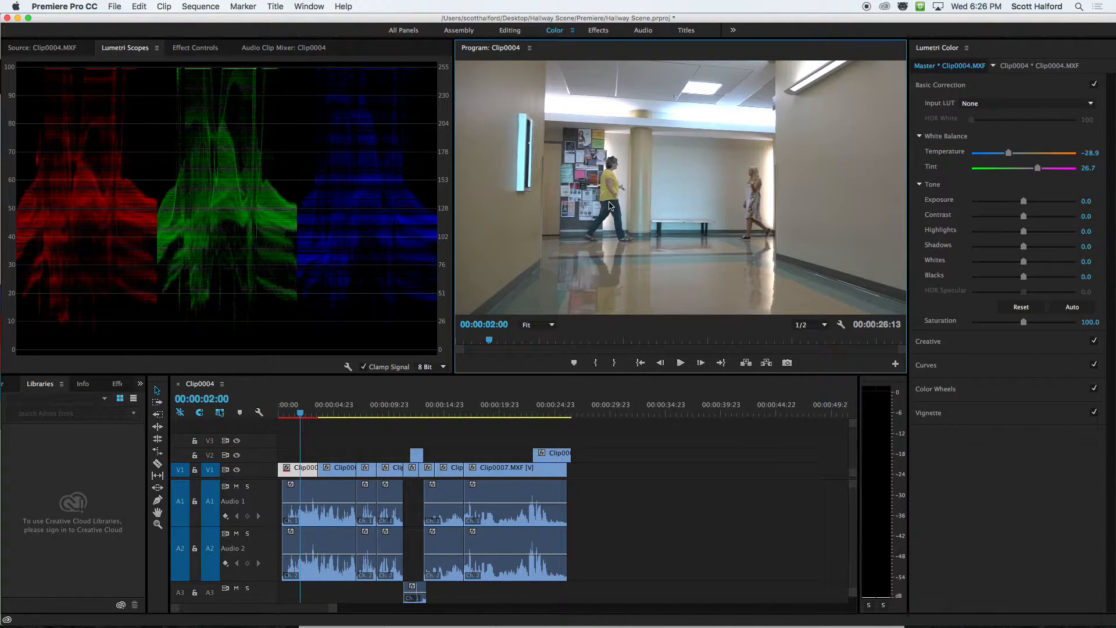
# Lower the master clip's tone Exposure to -0.4 and Blacks to -8.9.
pyautogui.moveTo(1023, 201)
pyautogui.mouseDown()
pyautogui.moveTo(1010, 201)
pyautogui.moveTo(1022, 201)
pyautogui.mouseUp()
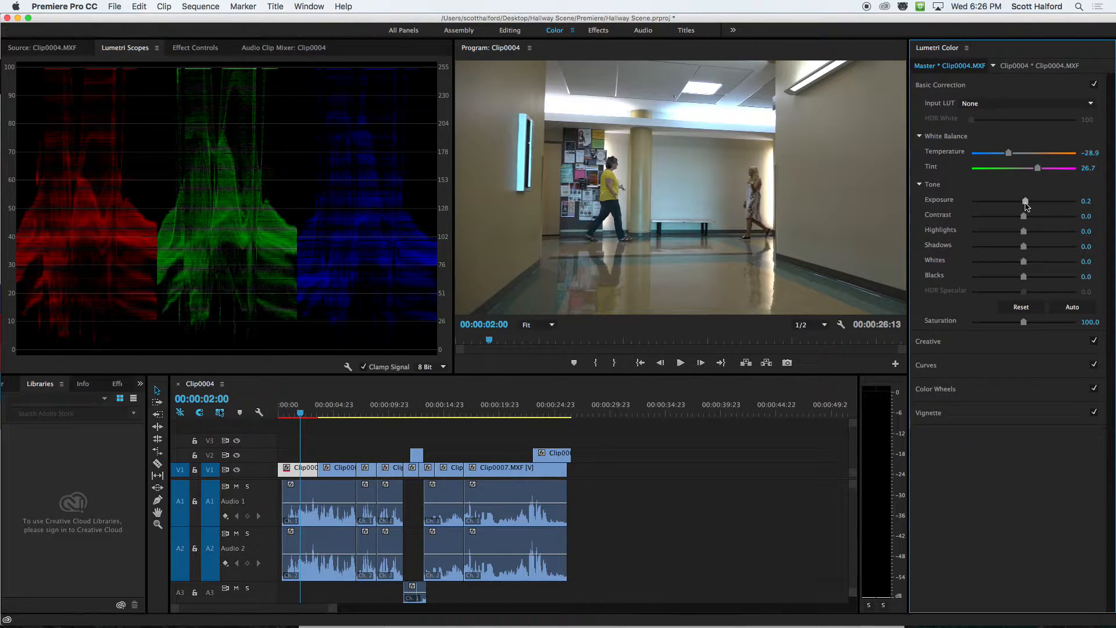
pyautogui.moveTo(1023, 202); pyautogui.dragTo(1019, 202)
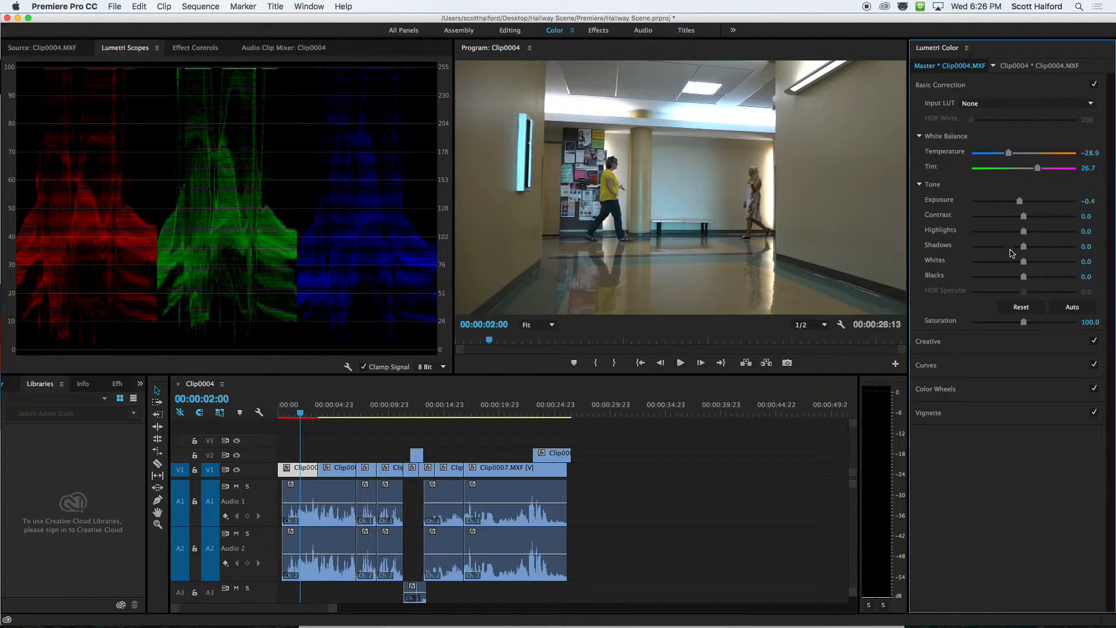
pyautogui.moveTo(1024, 276); pyautogui.dragTo(1018, 279)
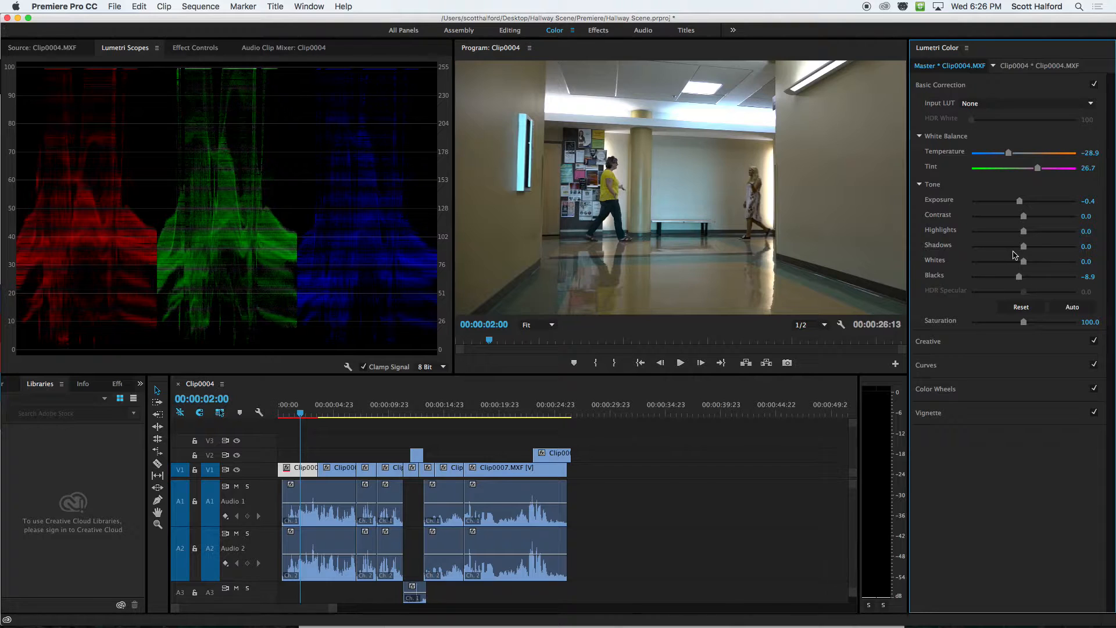
# Raise the master clip's Shadows to 26.7 and Highlights to 25.6.
pyautogui.moveTo(1025, 250); pyautogui.dragTo(1032, 250)
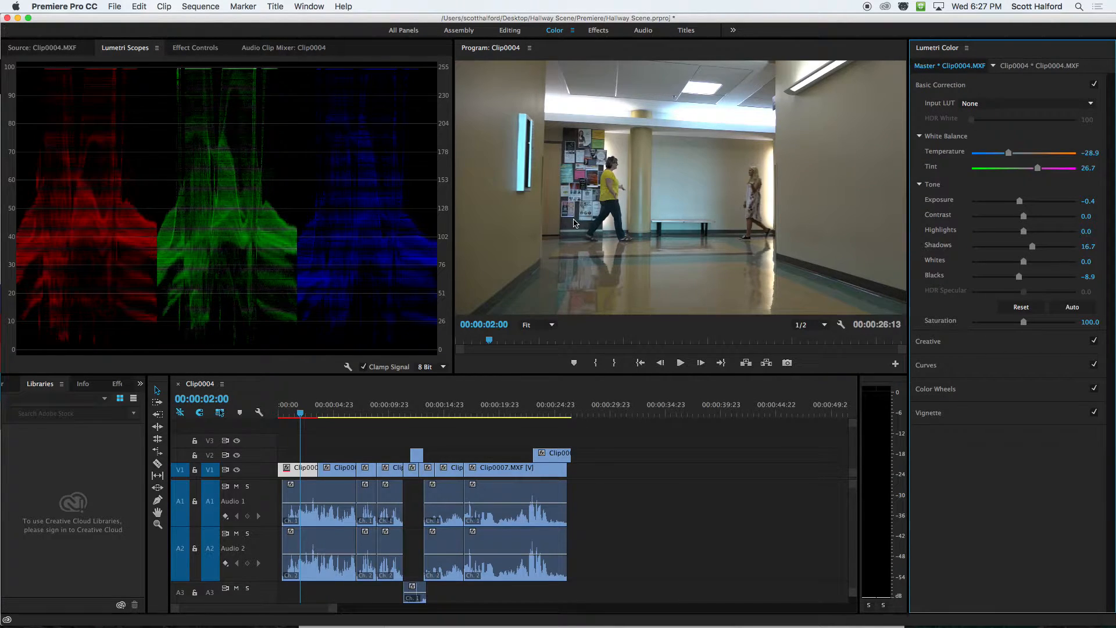
pyautogui.moveTo(1033, 246); pyautogui.dragTo(1038, 248)
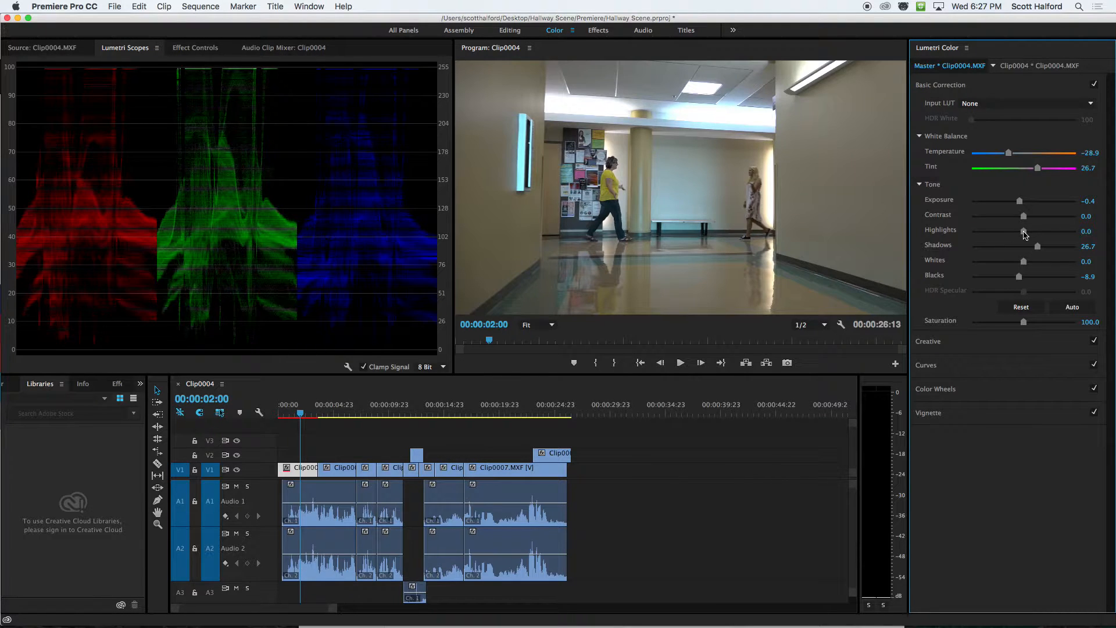
pyautogui.moveTo(1023, 231); pyautogui.dragTo(1038, 231)
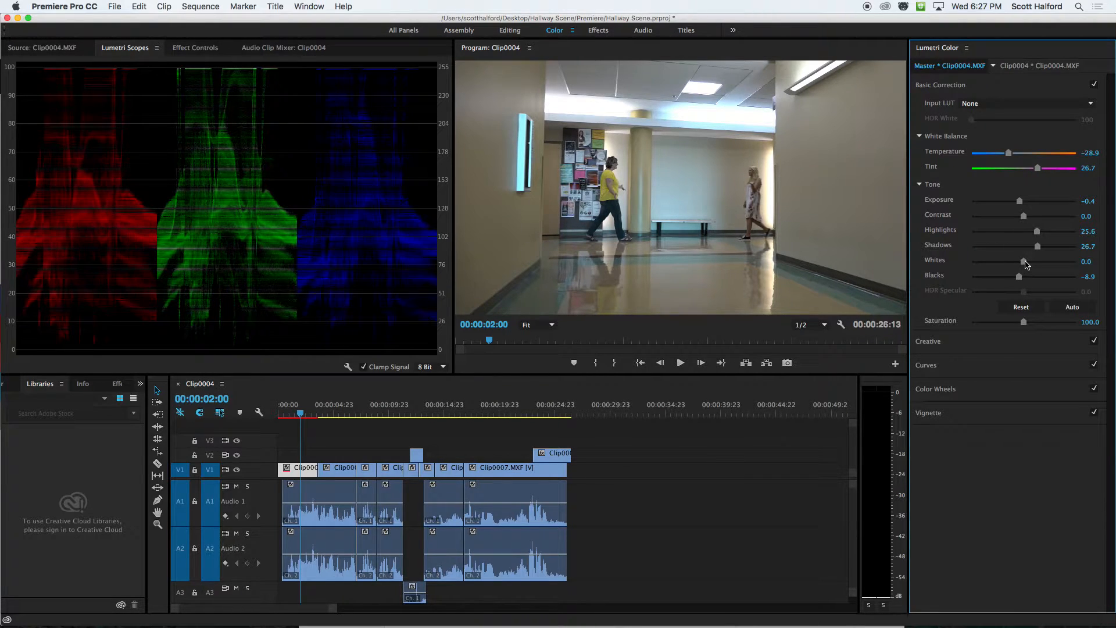
# Try lowering the Whites to -33.3 and then -53.3, and undo both changes.
pyautogui.moveTo(1025, 263); pyautogui.dragTo(1006, 263)
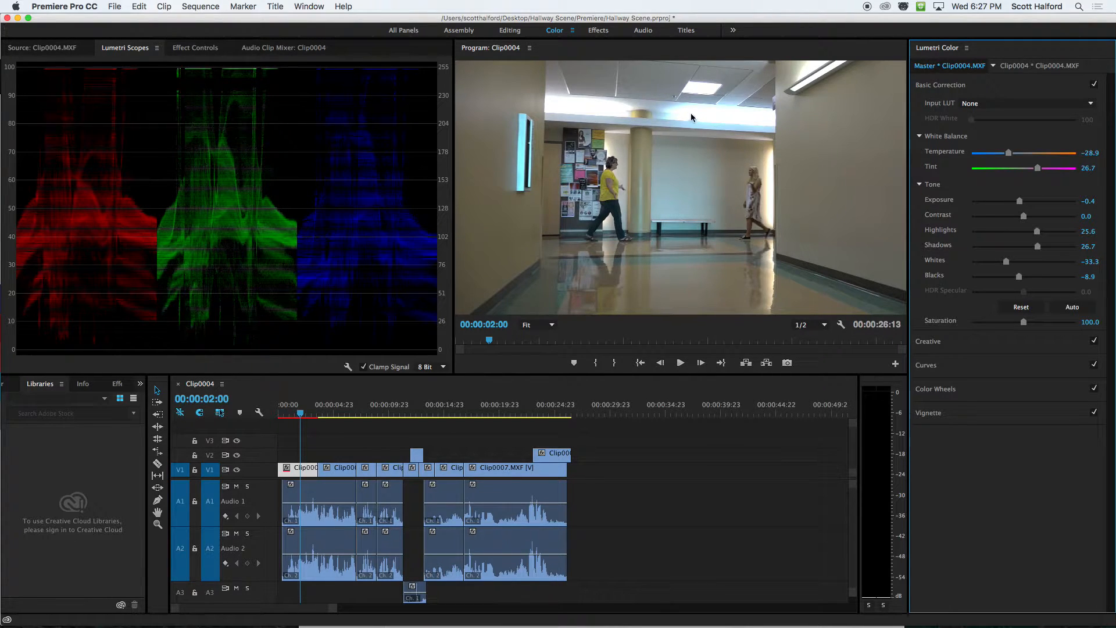
pyautogui.moveTo(1006, 263); pyautogui.dragTo(995, 262)
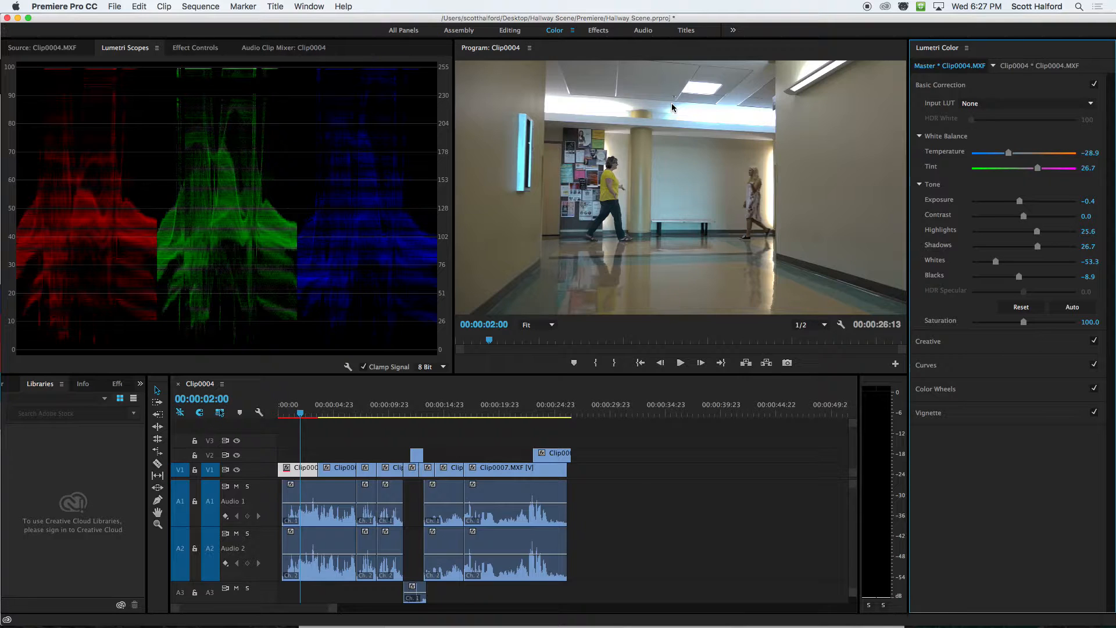
pyautogui.press('super+z')
pyautogui.press('super+z')
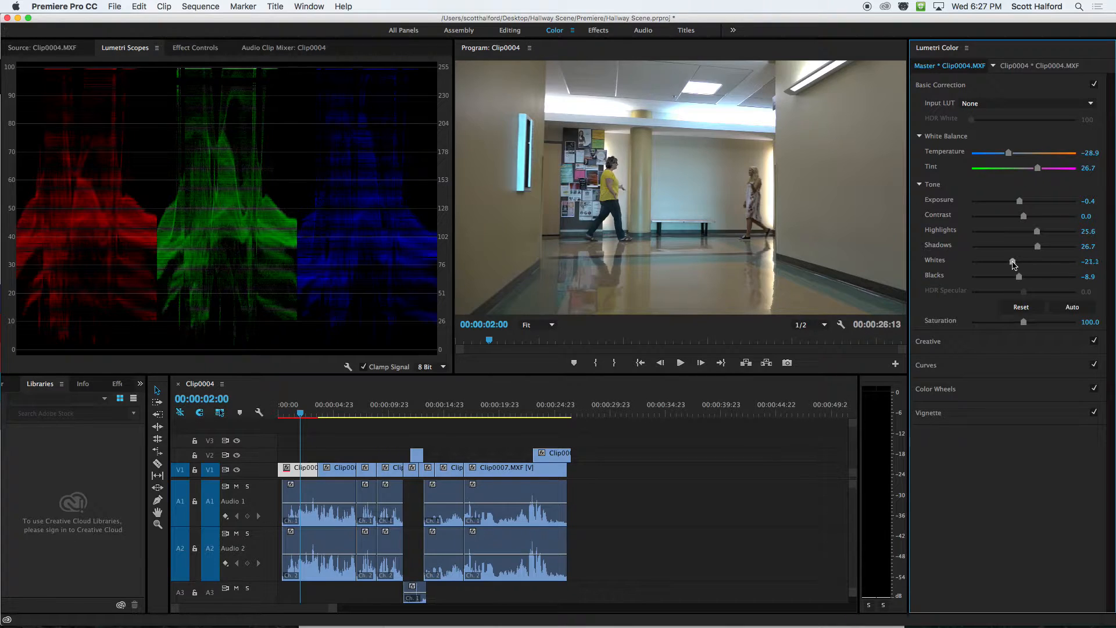
# Set the master clip's Whites to -4.4 and Highlights to 37.8.
pyautogui.moveTo(1014, 262); pyautogui.dragTo(1022, 265)
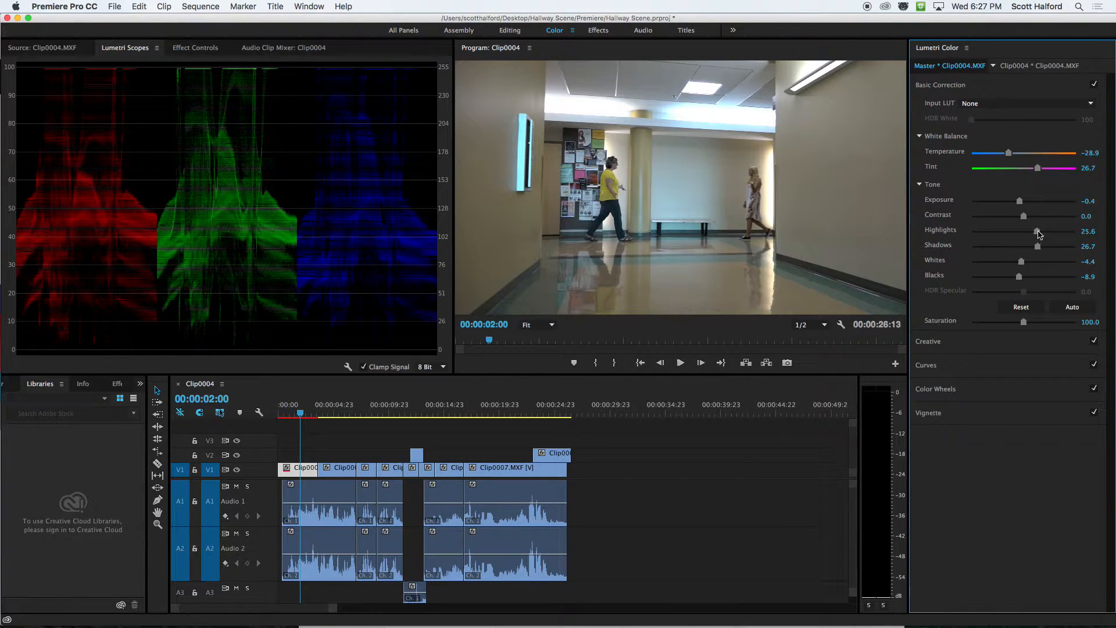
pyautogui.moveTo(1039, 235); pyautogui.dragTo(1043, 234)
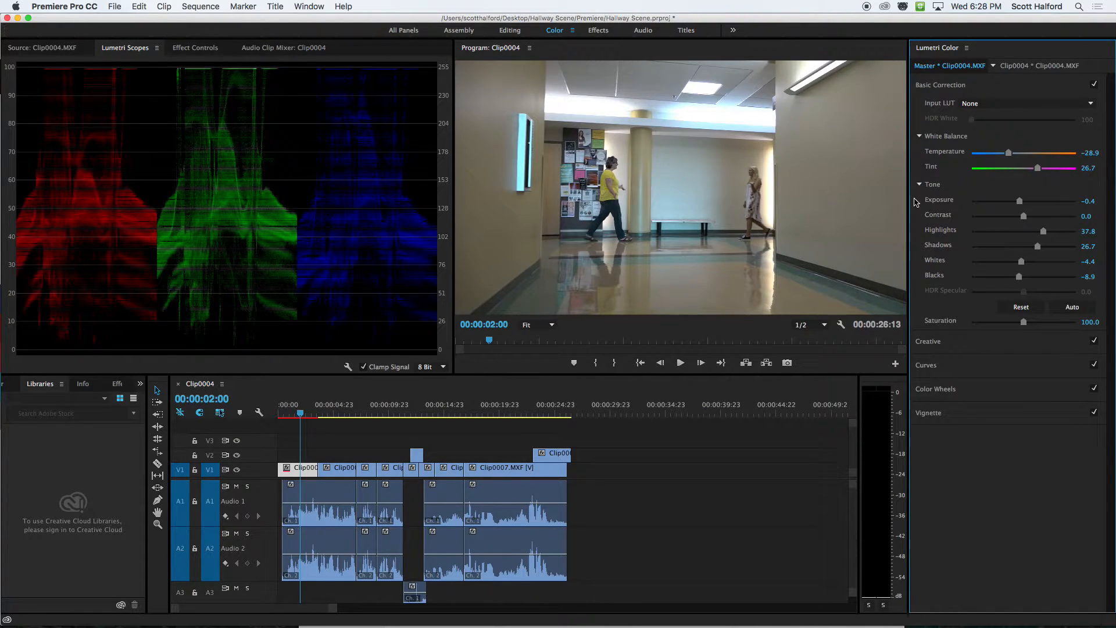
# Compare the image with and without the tone corrections by resetting the Tone settings and undoing the reset three times.
pyautogui.click(1022, 308)
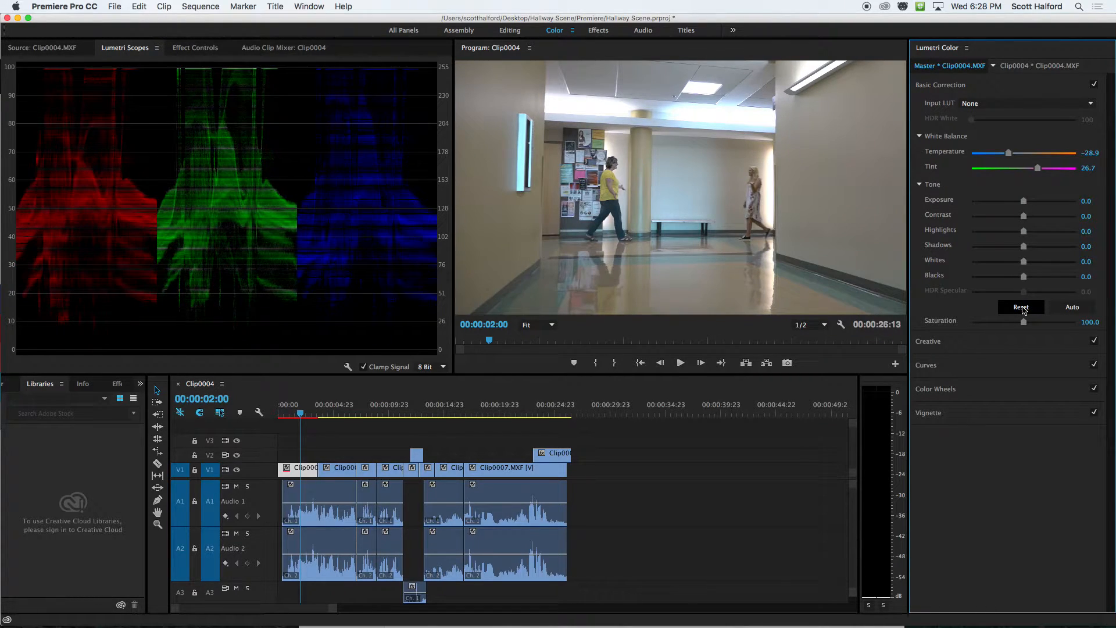
pyautogui.press('super+z')
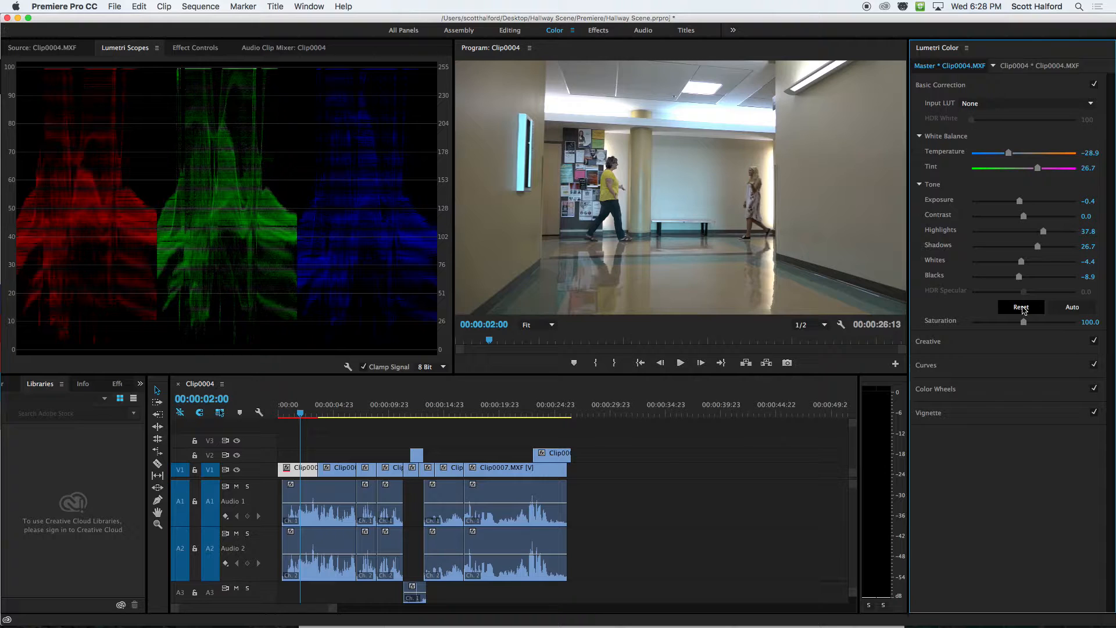
pyautogui.click(1023, 310)
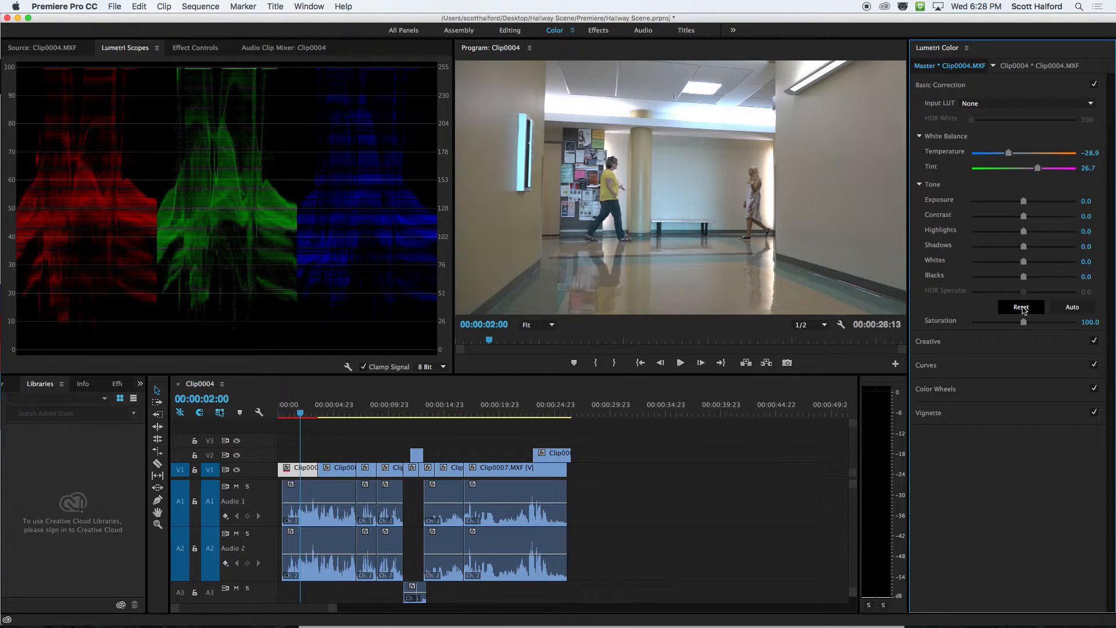
pyautogui.press('super+z')
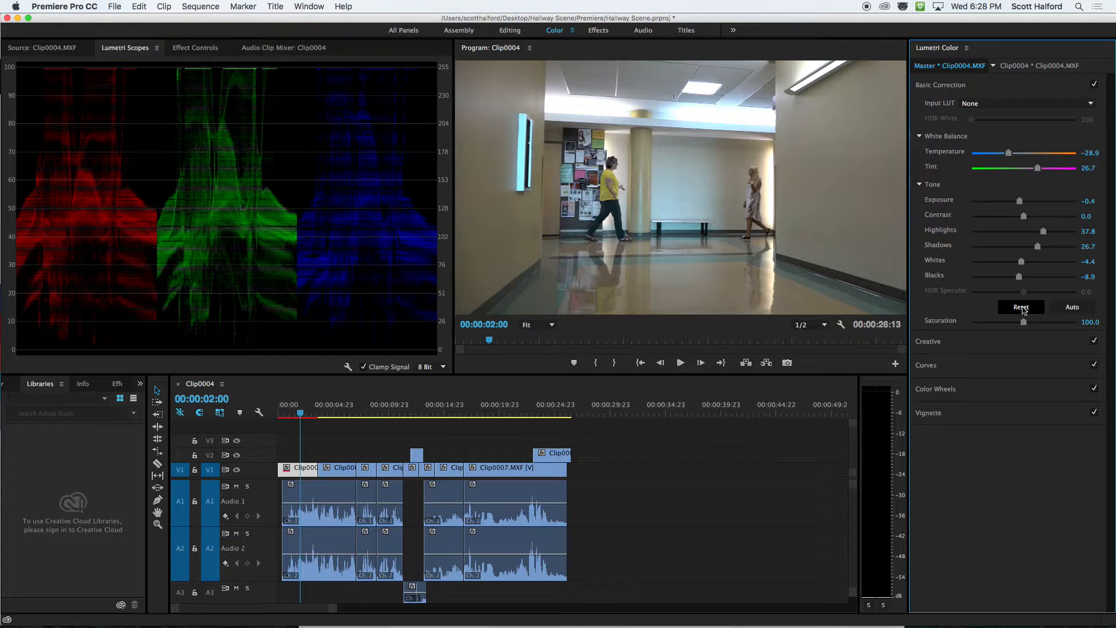
pyautogui.click(1021, 308)
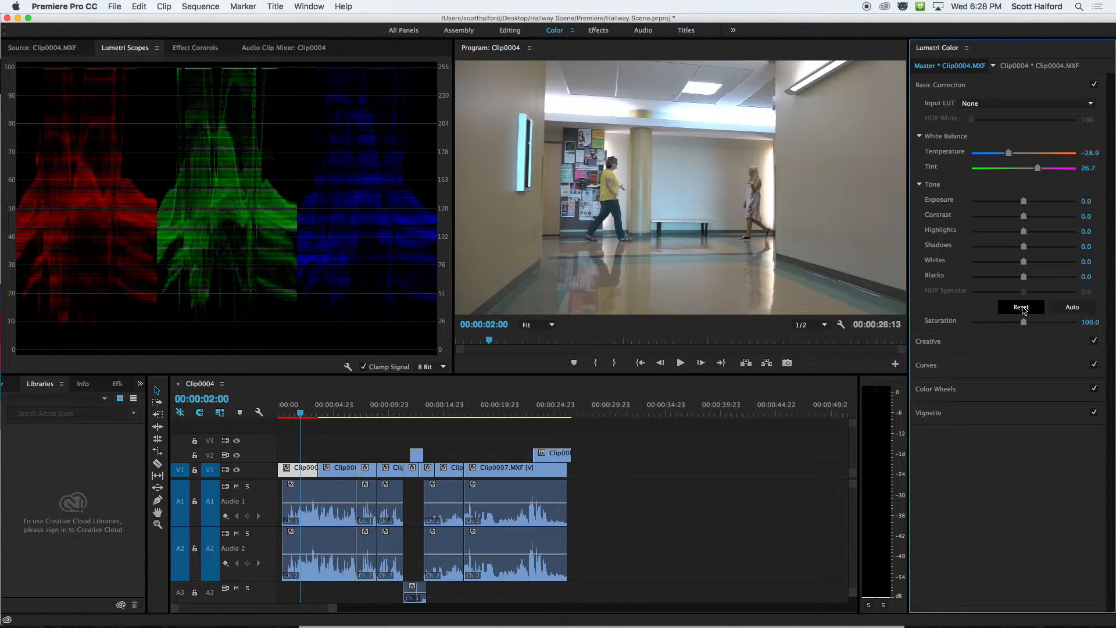
pyautogui.press('super+z')
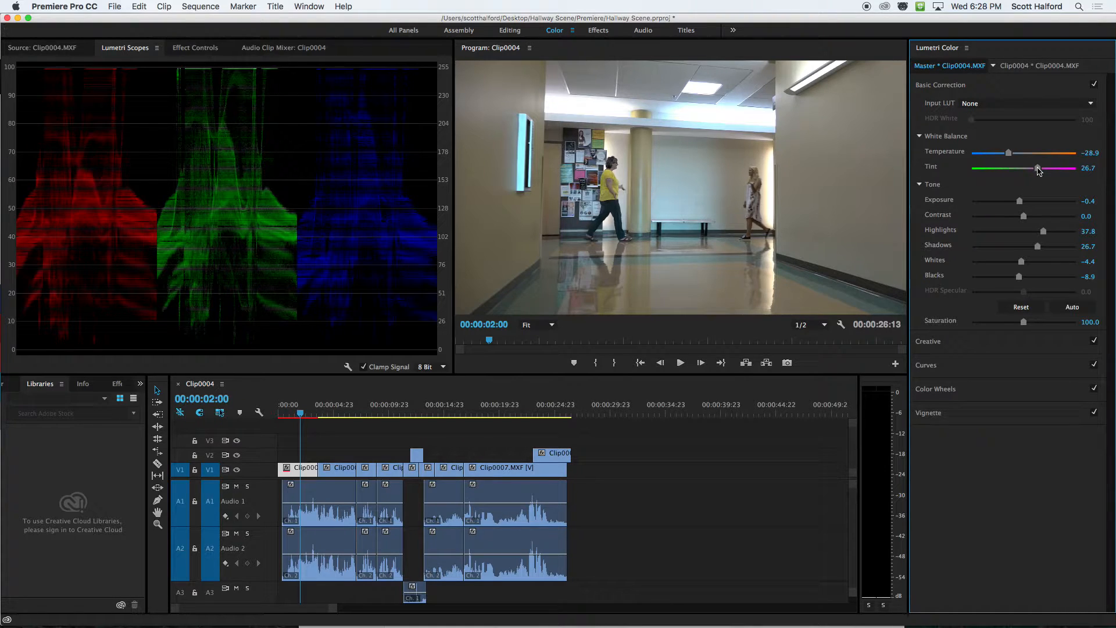
# Try Temperature at -53.3 and Basic Correction Saturation at 138.9, returning them to -28.9 and 100.
pyautogui.moveTo(1009, 156); pyautogui.dragTo(997, 159)
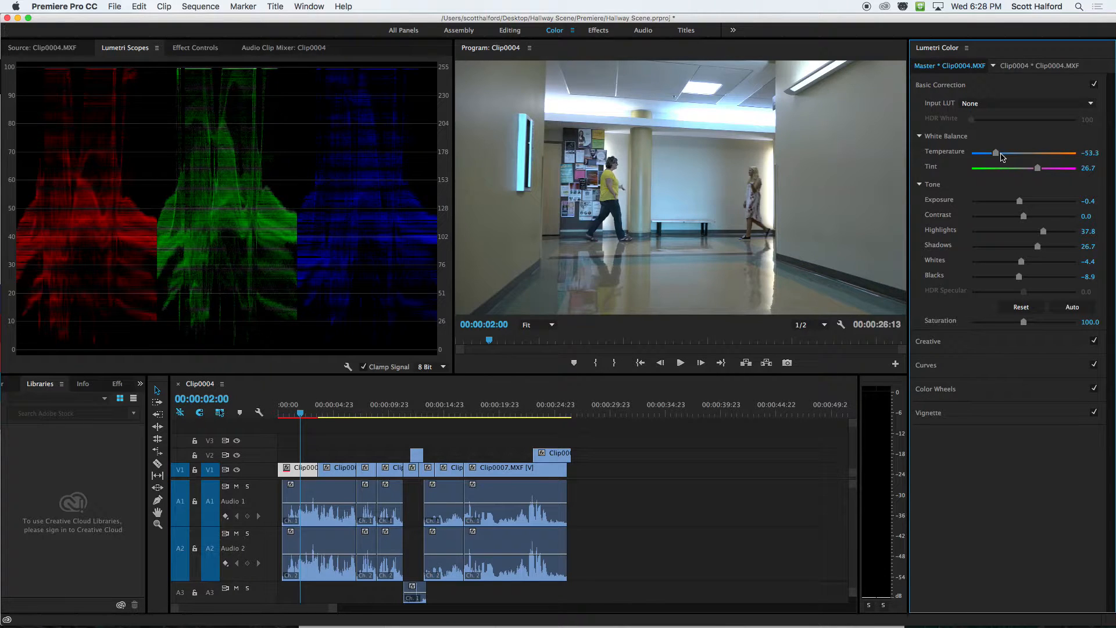
pyautogui.moveTo(1001, 157); pyautogui.dragTo(1002, 157)
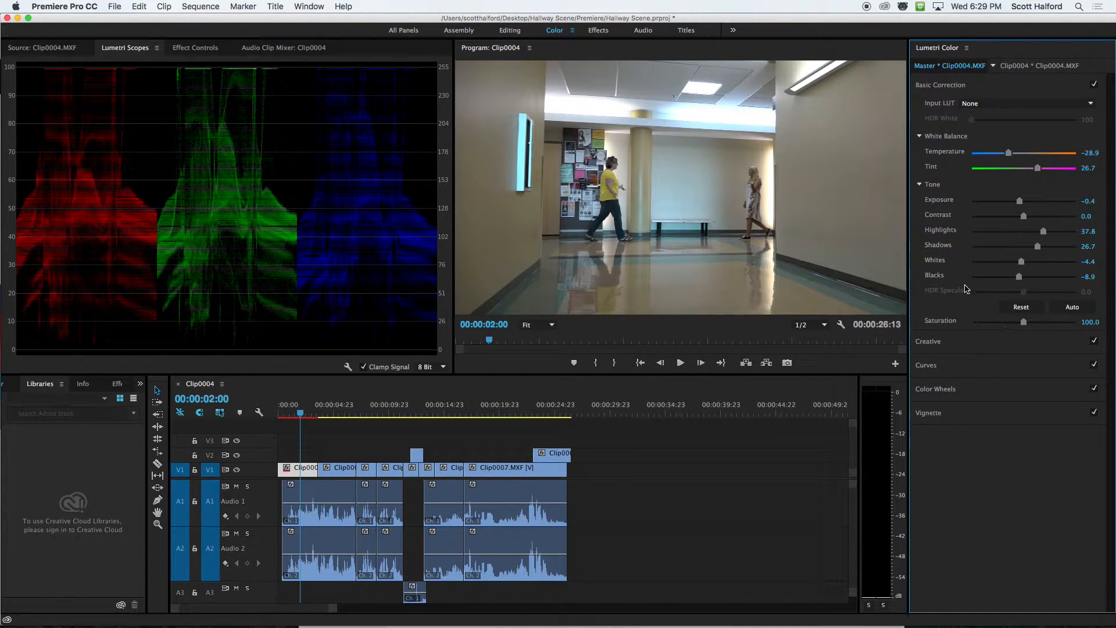
pyautogui.moveTo(1023, 322); pyautogui.dragTo(1044, 325)
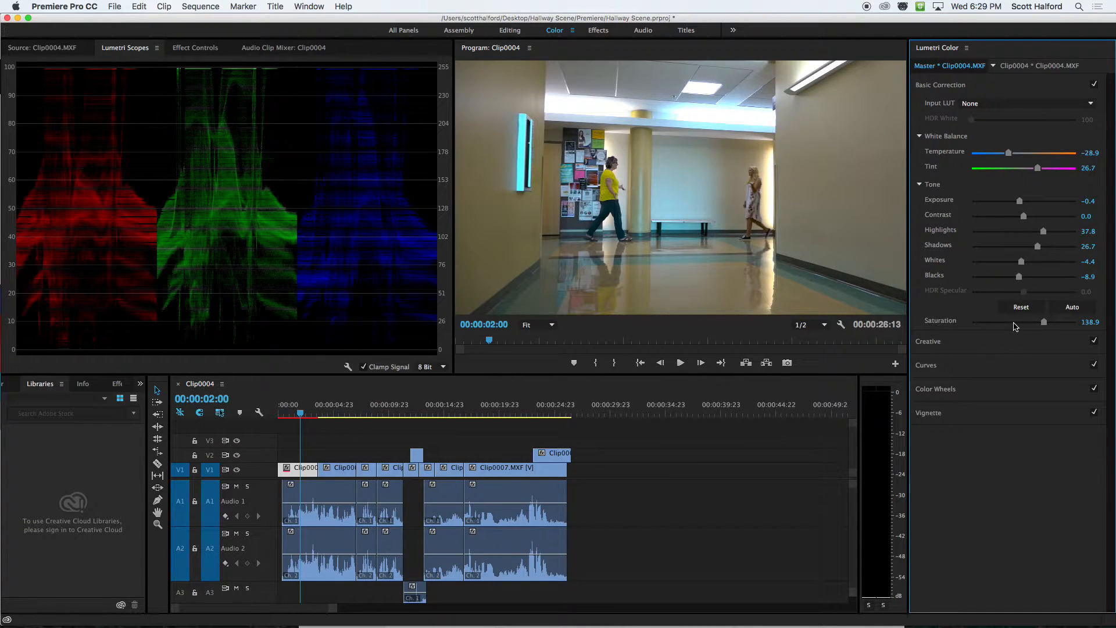
pyautogui.doubleClick(1015, 327)
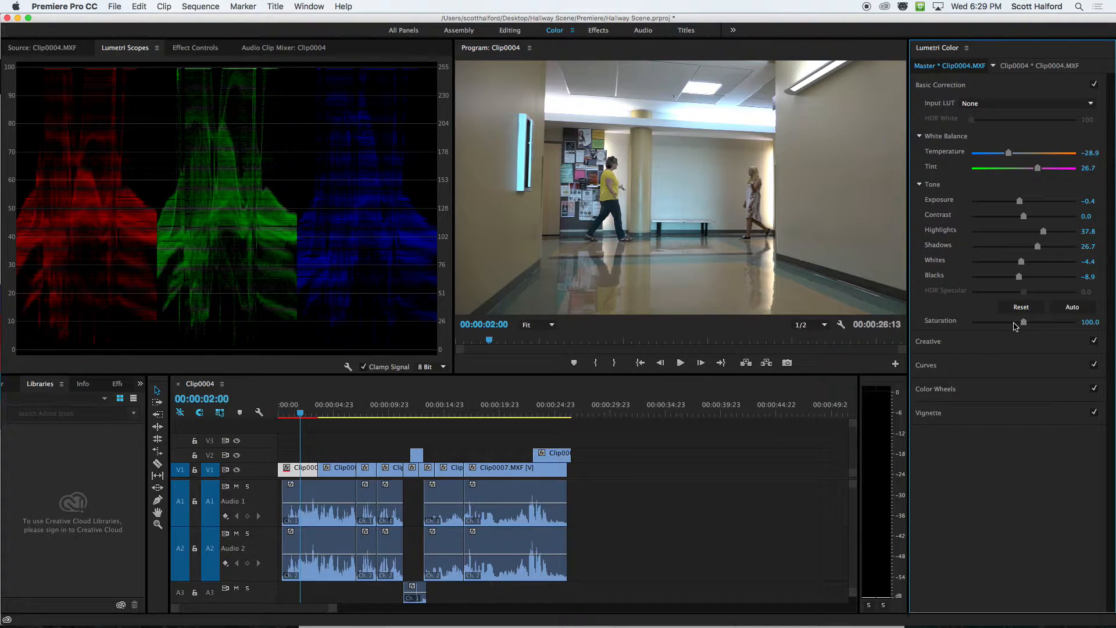
# In the Creative adjustments, raise Saturation to 178.9 and try Vibrance between -64.4 and 44.4, leaving it at -27.8.
pyautogui.click(979, 341)
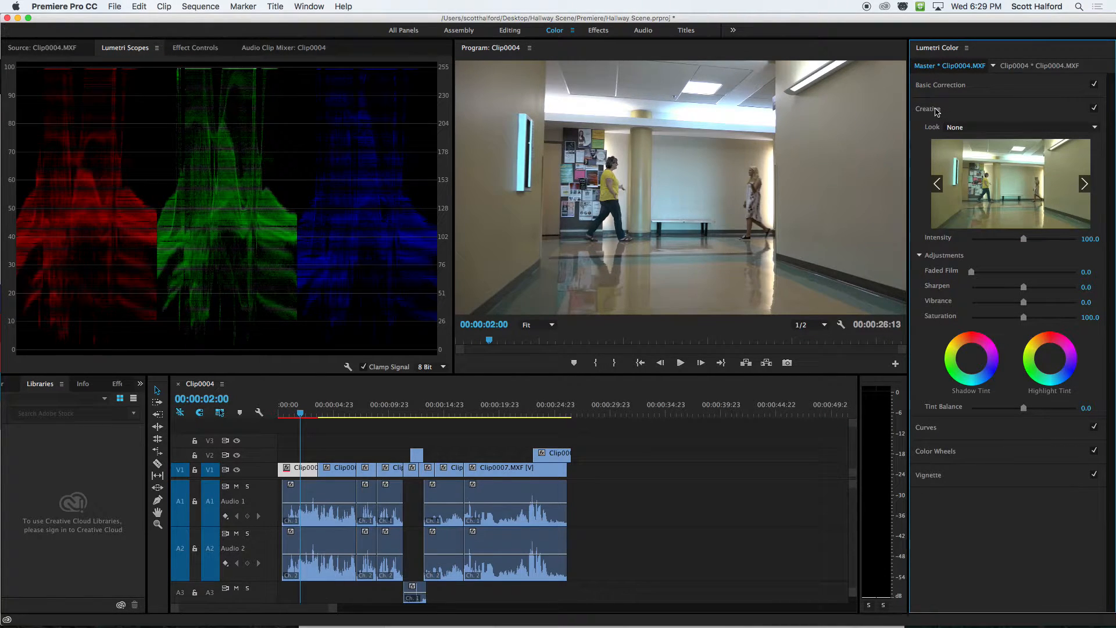
pyautogui.moveTo(1024, 303); pyautogui.dragTo(989, 302)
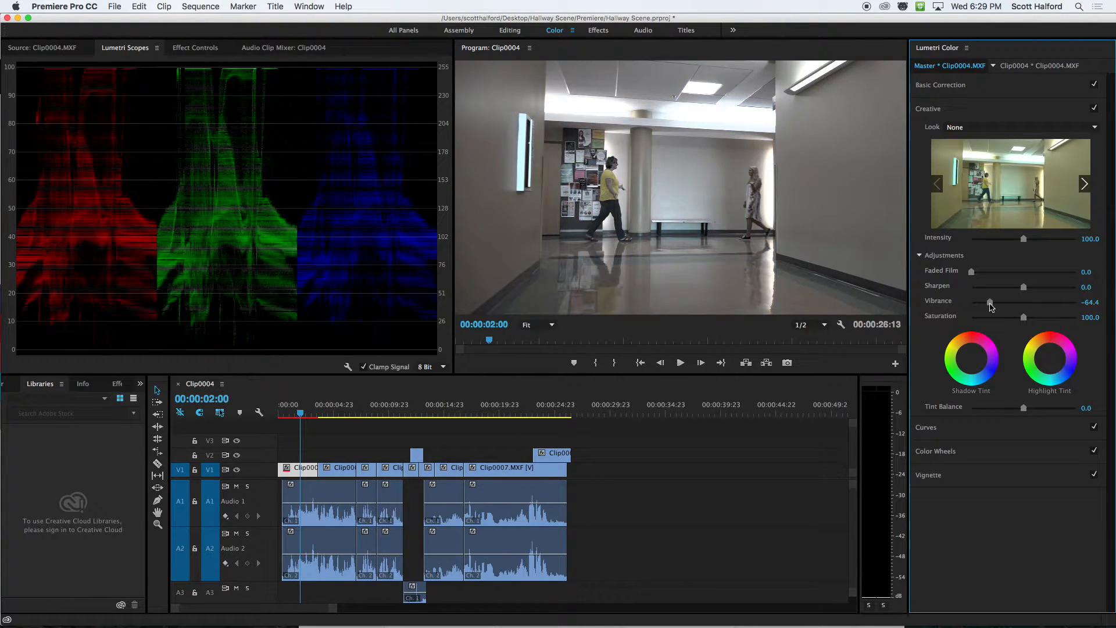
pyautogui.moveTo(989, 302); pyautogui.dragTo(1052, 319)
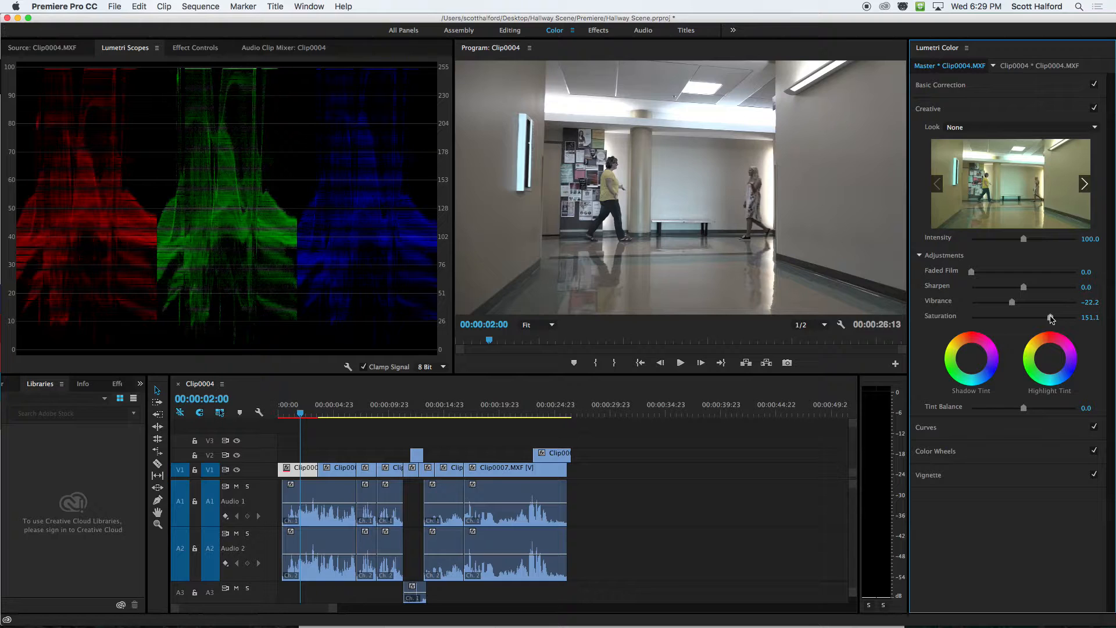
pyautogui.moveTo(1051, 318); pyautogui.dragTo(1034, 304)
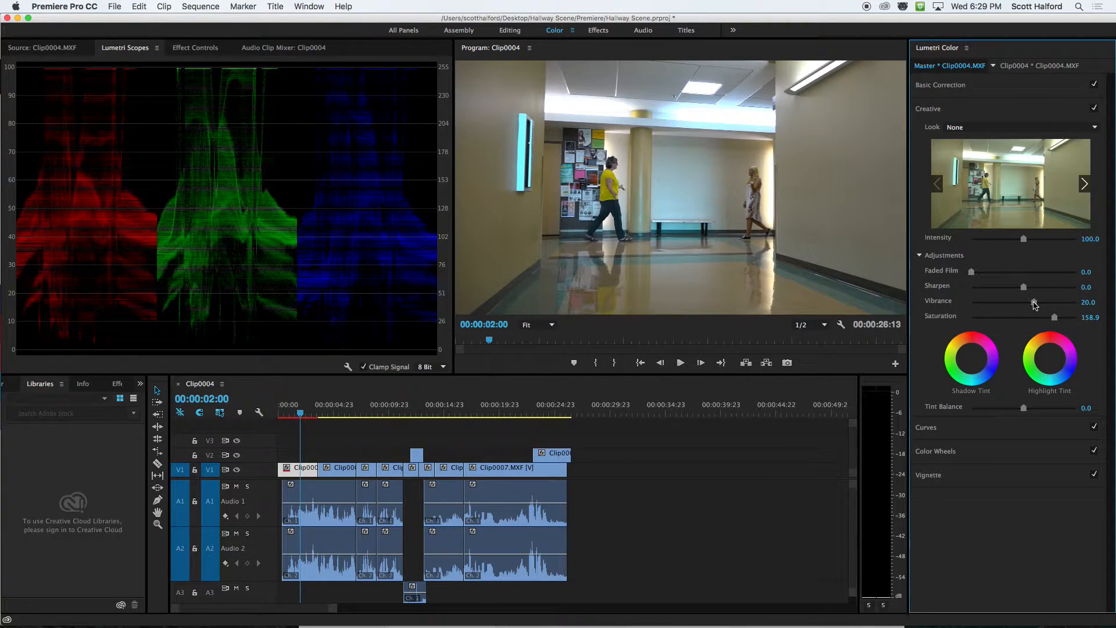
pyautogui.moveTo(1035, 302)
pyautogui.mouseDown()
pyautogui.moveTo(1009, 302)
pyautogui.moveTo(1047, 302)
pyautogui.mouseUp()
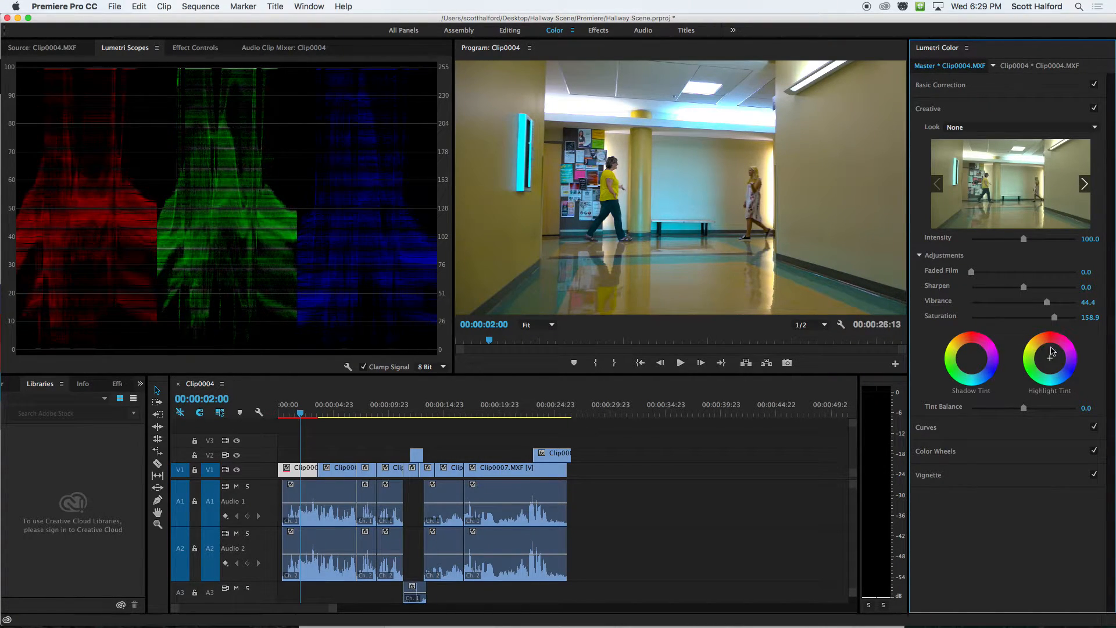
pyautogui.moveTo(1047, 302); pyautogui.dragTo(1065, 318)
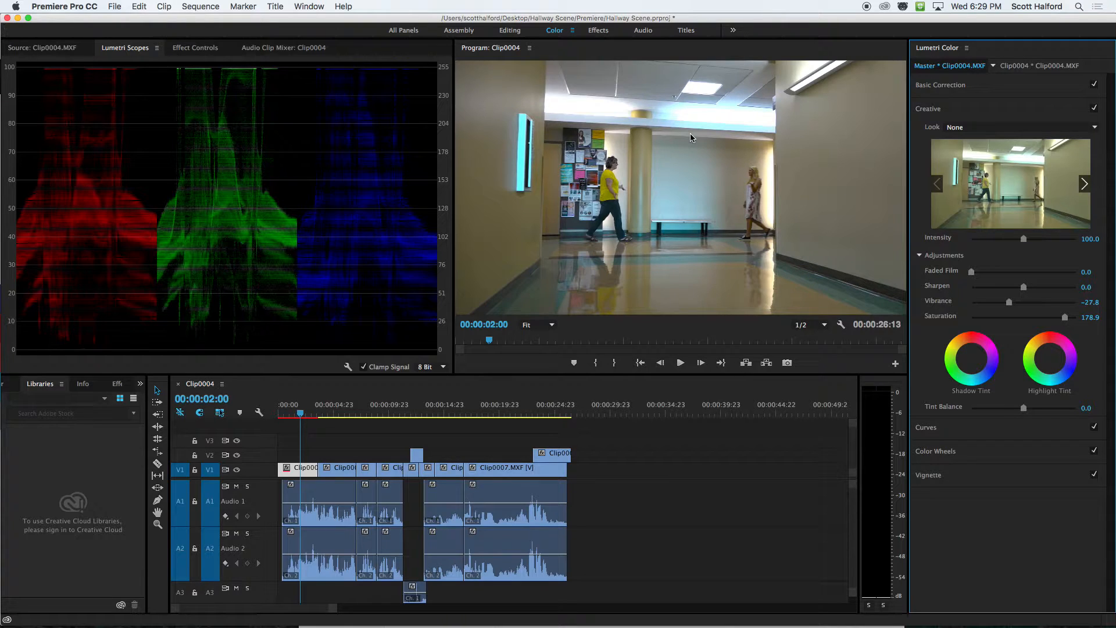
# Compare a Creative Vibrance of 42.2 with lower settings and set it to -14.4.
pyautogui.click(1045, 302)
pyautogui.click(1005, 302)
pyautogui.moveTo(1006, 304); pyautogui.dragTo(1017, 306)
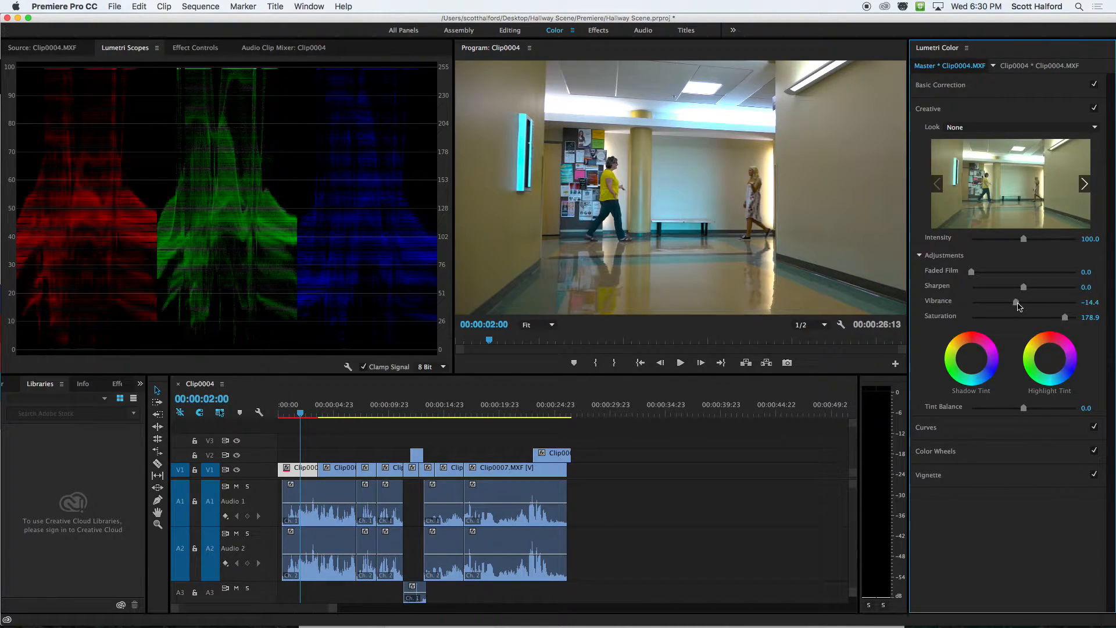
# Shape the master-clip RGB curve into an S by lowering a shadow point and raising highlight and upper-midtone points.
pyautogui.click(997, 432)
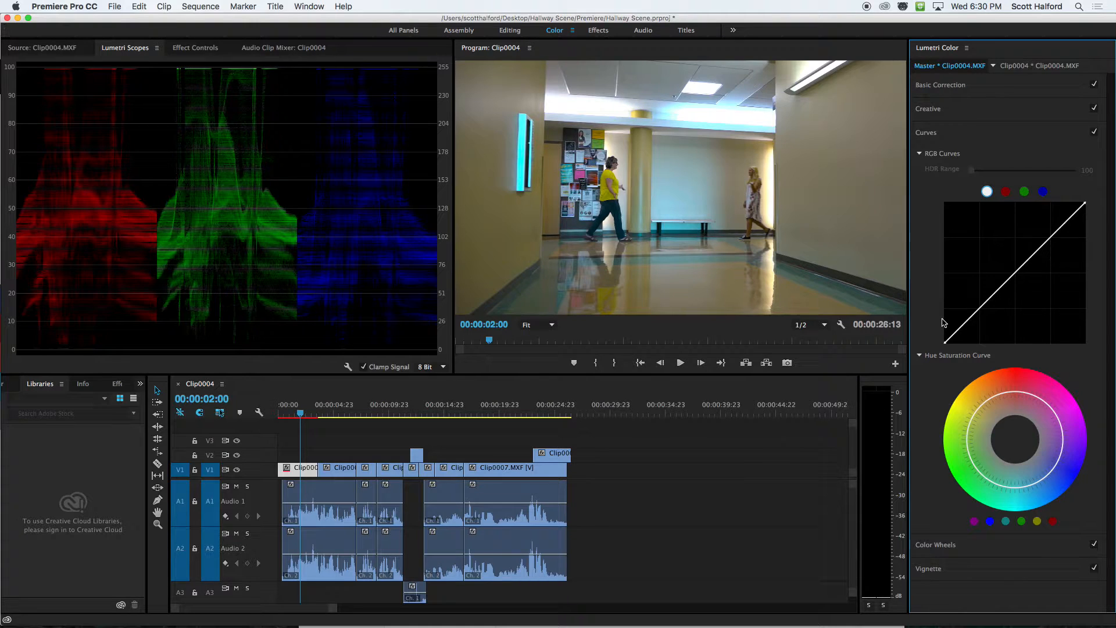
pyautogui.press('super+s')
pyautogui.moveTo(958, 337); pyautogui.dragTo(959, 336)
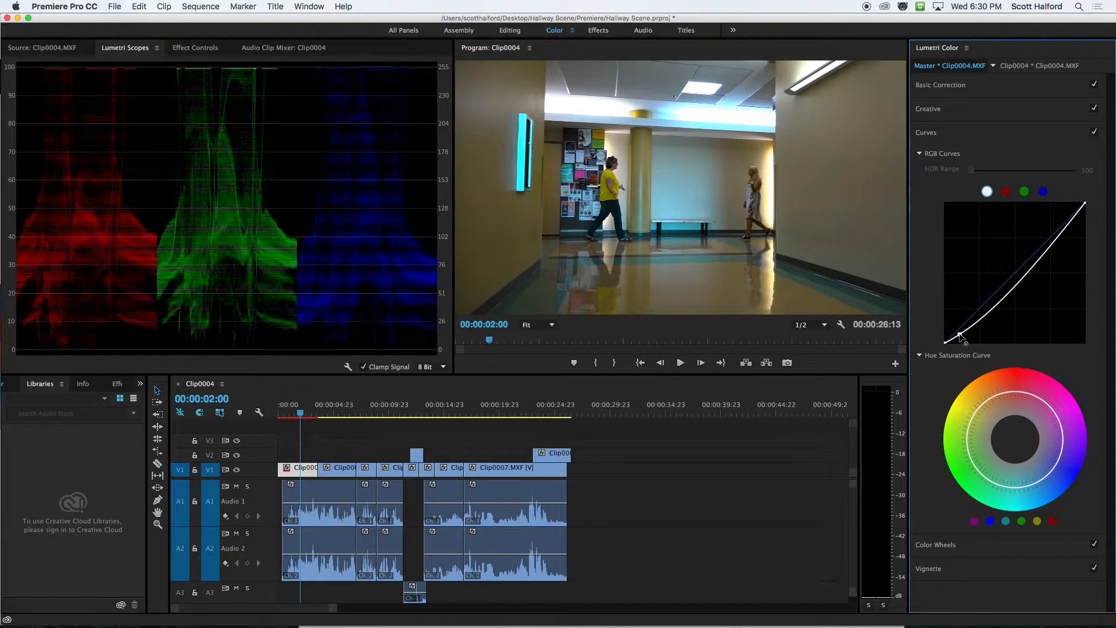
pyautogui.click(1067, 226)
pyautogui.moveTo(1067, 226); pyautogui.dragTo(1052, 221)
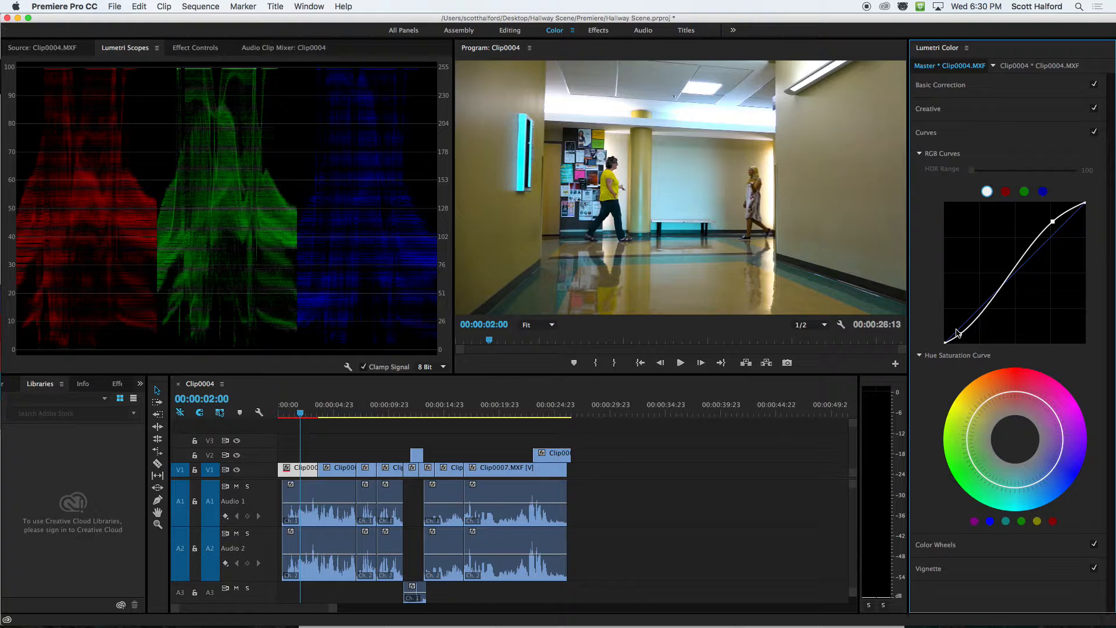
pyautogui.moveTo(1036, 240)
pyautogui.mouseDown()
pyautogui.moveTo(1026, 239)
pyautogui.moveTo(1046, 219)
pyautogui.moveTo(1022, 238)
pyautogui.moveTo(1053, 217)
pyautogui.moveTo(1029, 237)
pyautogui.mouseUp()
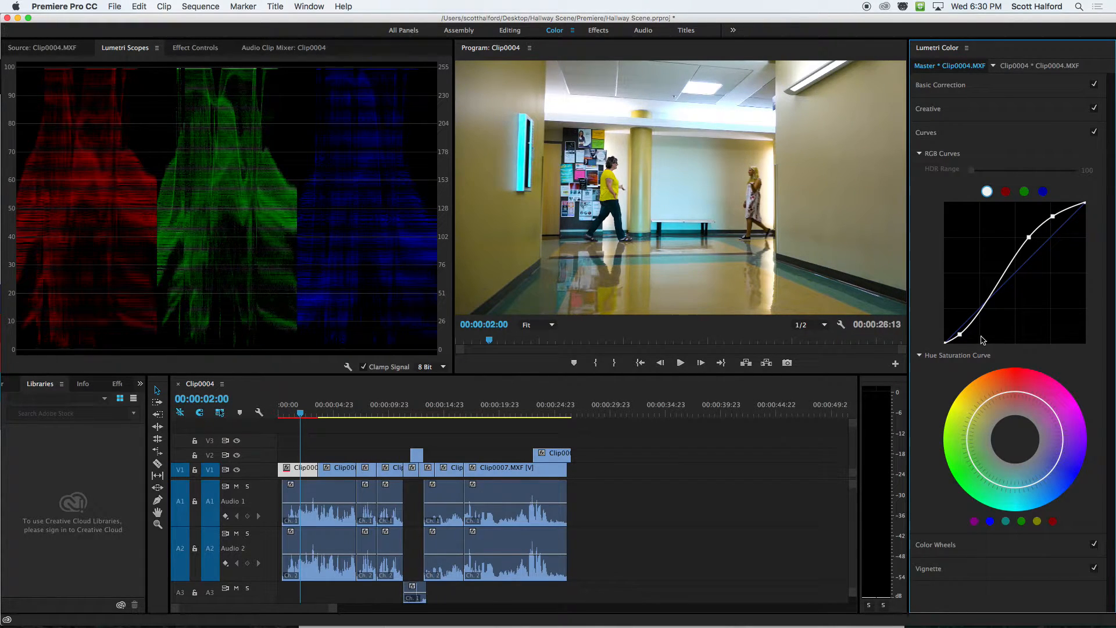
# Fine-tune the RGB curve's shadow and upper-midtone points, comparing the image with and without the upper-midtone point.
pyautogui.moveTo(959, 334); pyautogui.dragTo(959, 333)
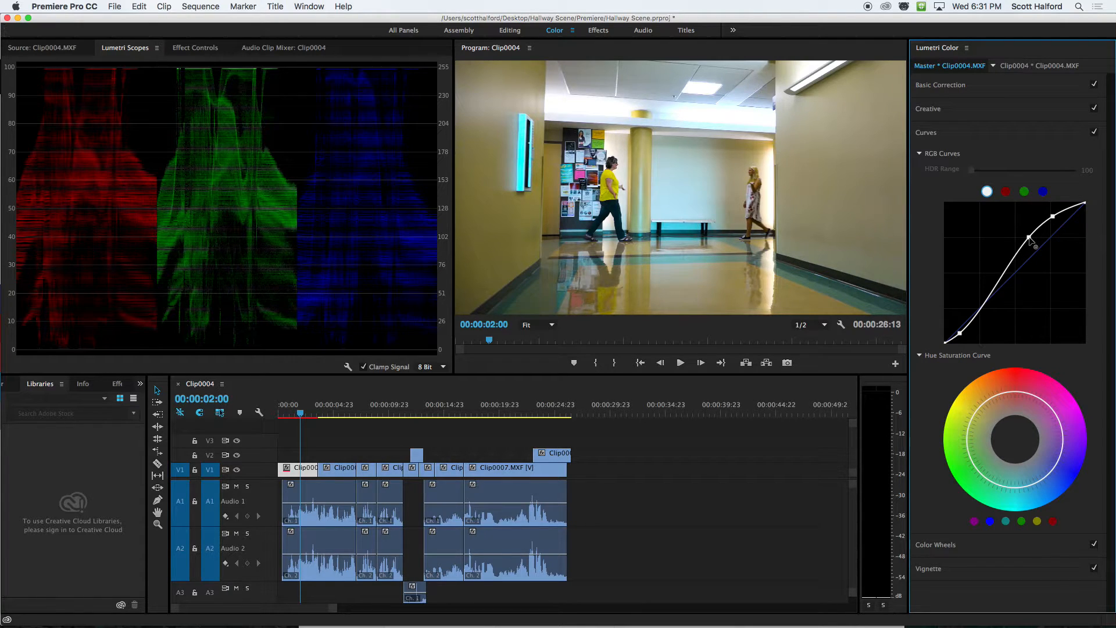
pyautogui.moveTo(1030, 239); pyautogui.dragTo(1026, 241)
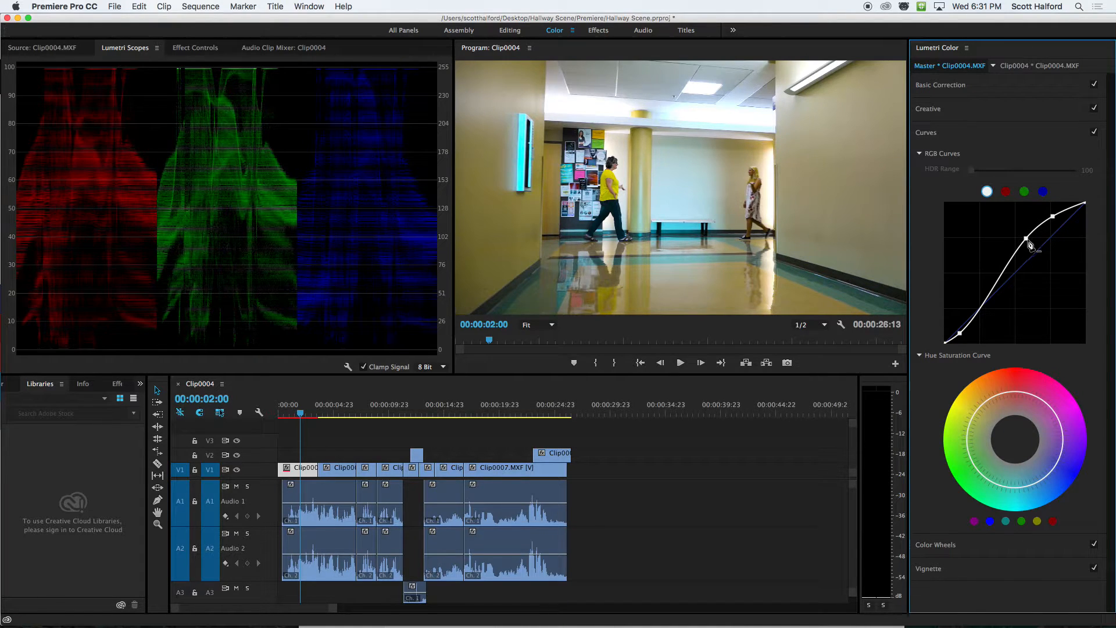
pyautogui.keyDown('ctrl'); pyautogui.click(1026, 239); pyautogui.keyUp('ctrl')
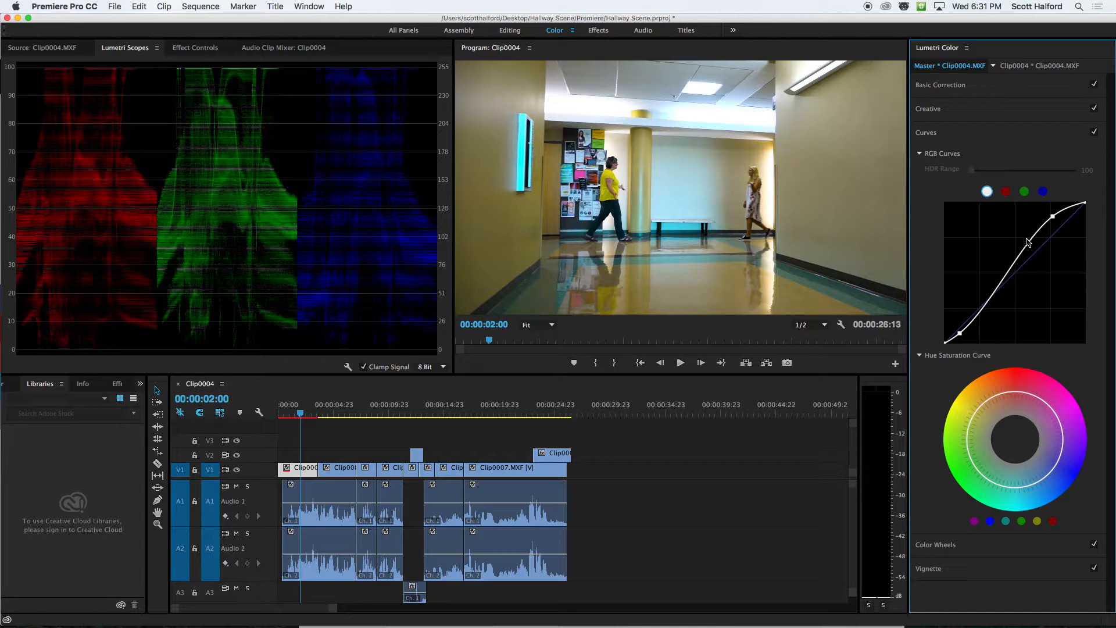
pyautogui.click(1026, 239)
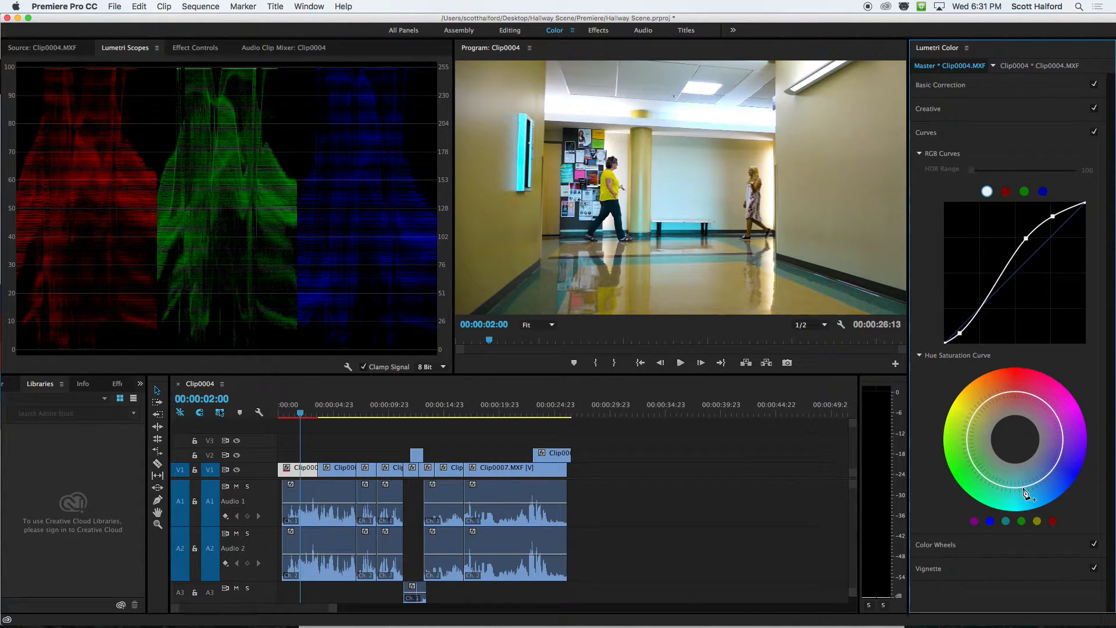
# Isolate the cyan range on the Hue Saturation Curve with control points and pull it toward the centre to desaturate the cyan.
pyautogui.click(1062, 444)
pyautogui.click(1062, 444)
pyautogui.click(1050, 472)
pyautogui.moveTo(1024, 469)
pyautogui.mouseDown()
pyautogui.moveTo(1014, 456)
pyautogui.moveTo(1017, 465)
pyautogui.mouseUp()
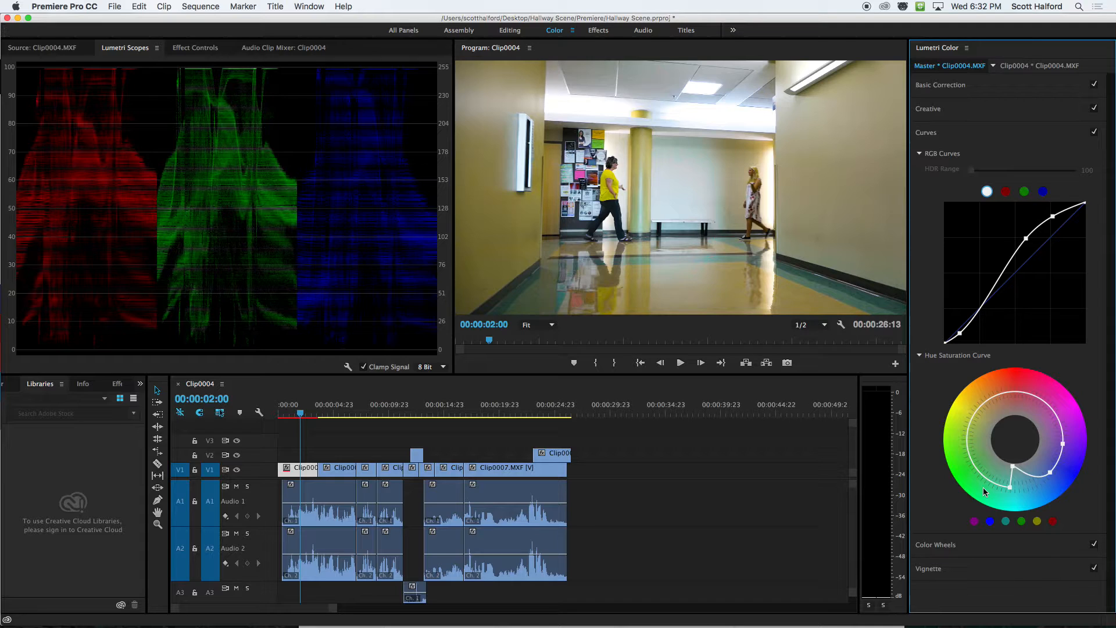
# Compare the hallway shot with the following two-person shot and slightly lower the two upper RGB curve points on the hallway master clip.
pyautogui.click(335, 412)
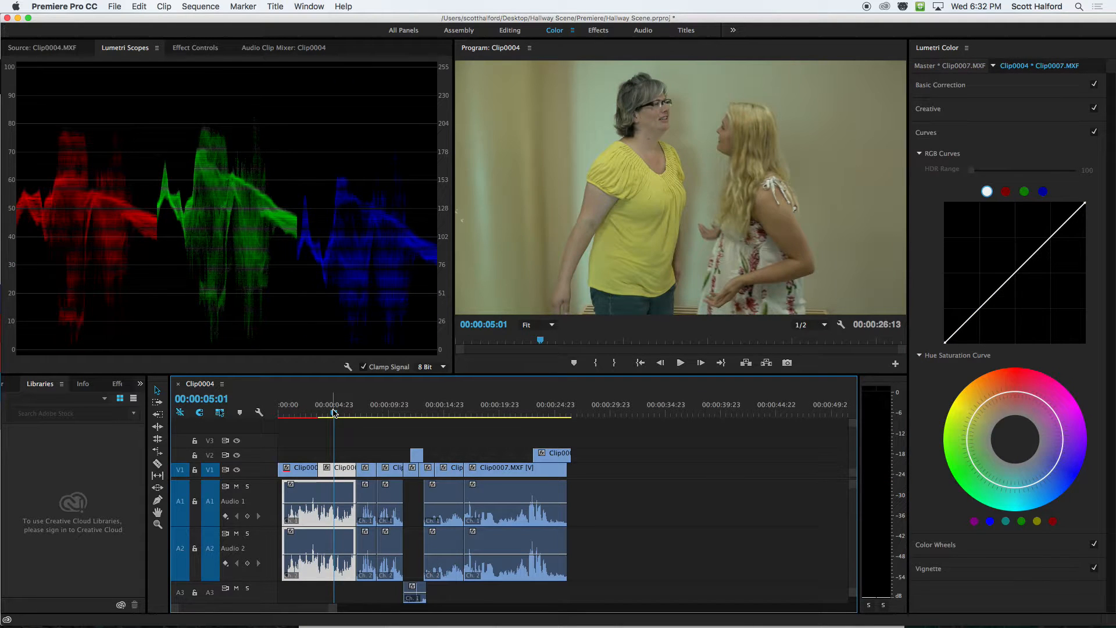
pyautogui.moveTo(335, 412); pyautogui.dragTo(349, 413)
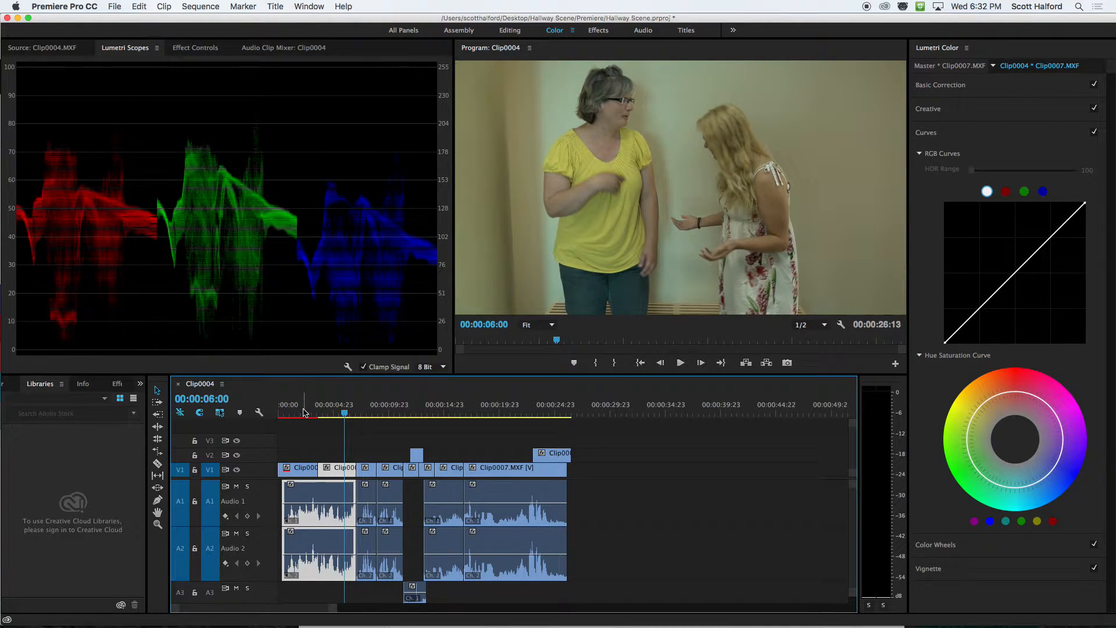
pyautogui.click(302, 413)
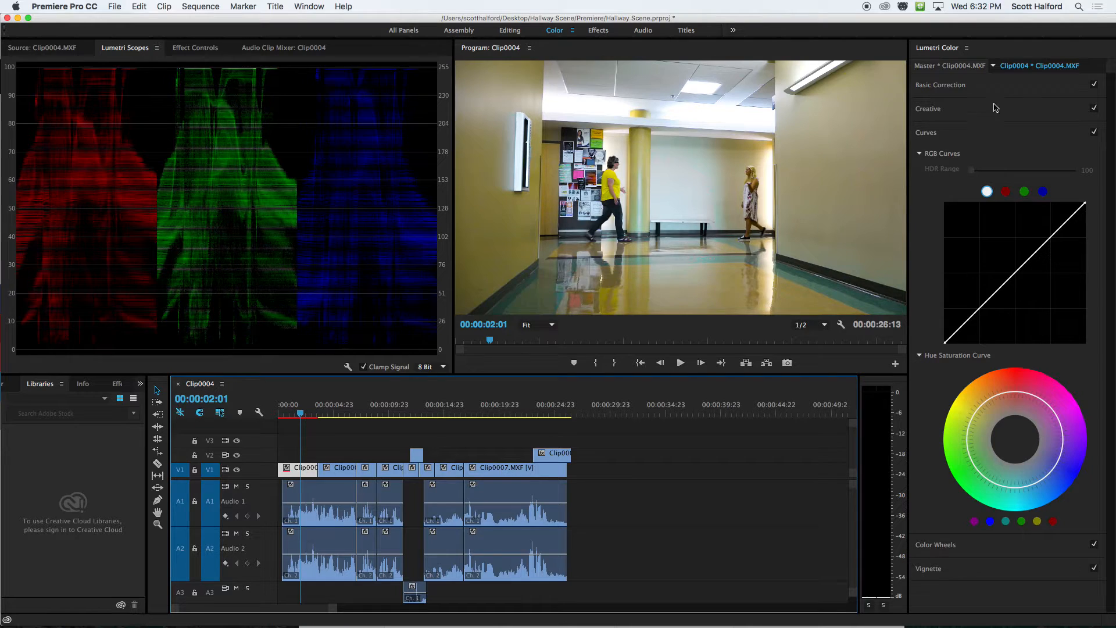
pyautogui.click(950, 67)
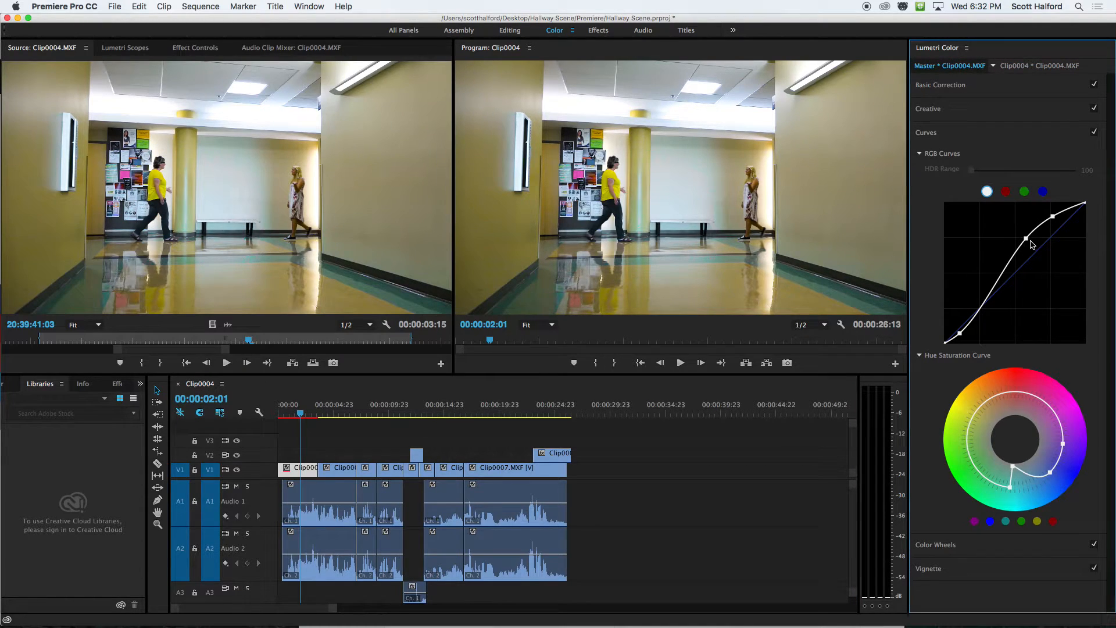
pyautogui.moveTo(1026, 239); pyautogui.dragTo(1056, 219)
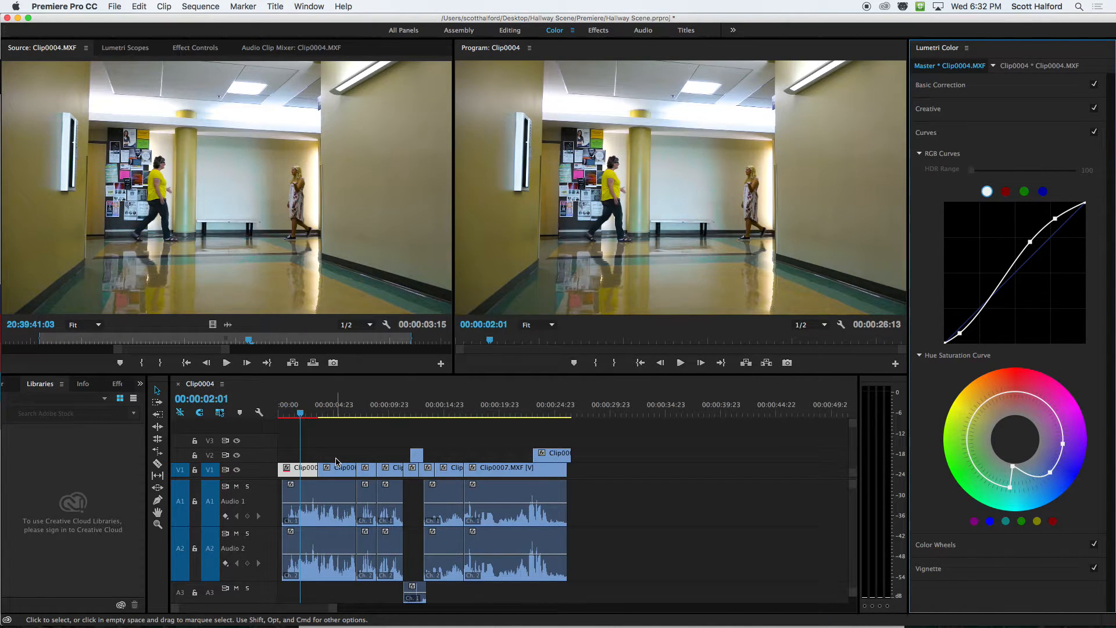
# Try to paste the attributes of the sequence's opening Clip0004.MXF onto the adjacent Clip0007.MXF.
pyautogui.click(302, 471)
pyautogui.click(346, 472)
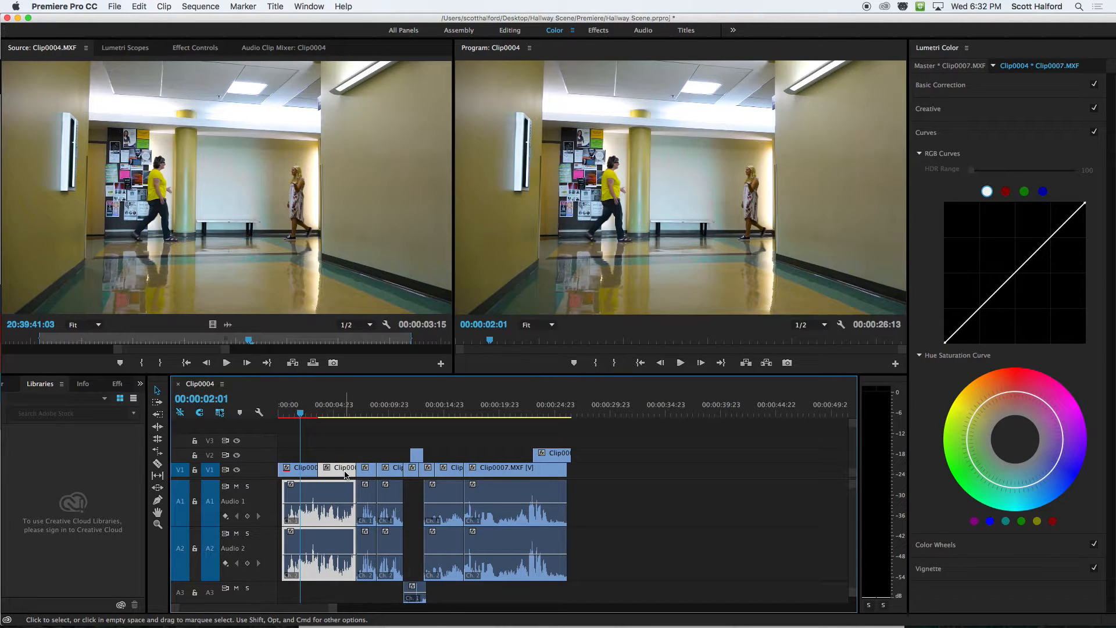
pyautogui.click(304, 471)
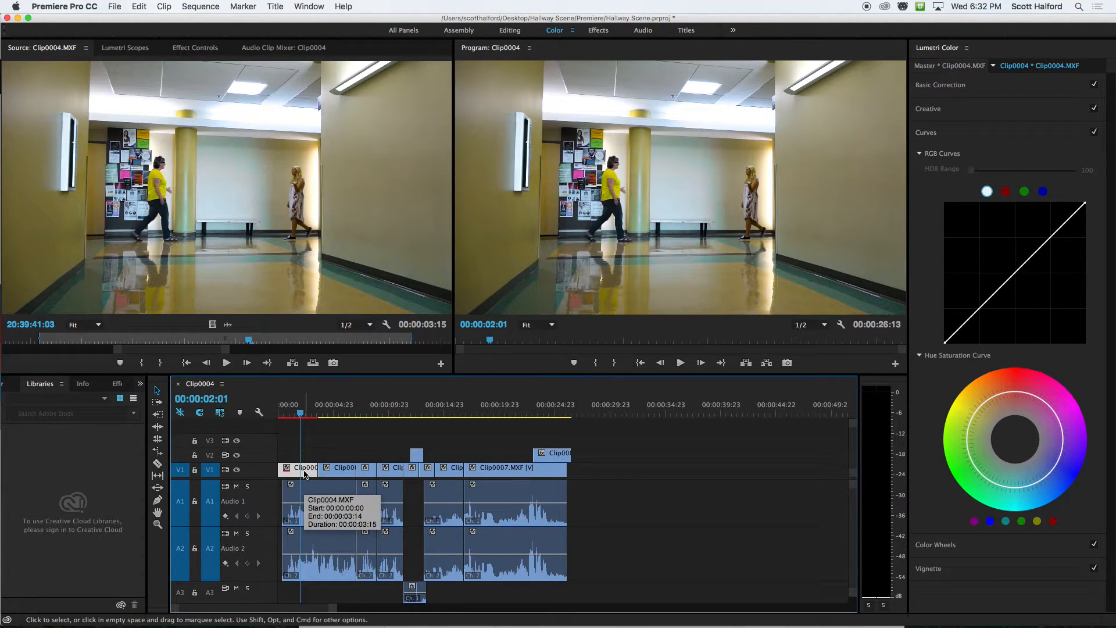
pyautogui.rightClick(304, 473)
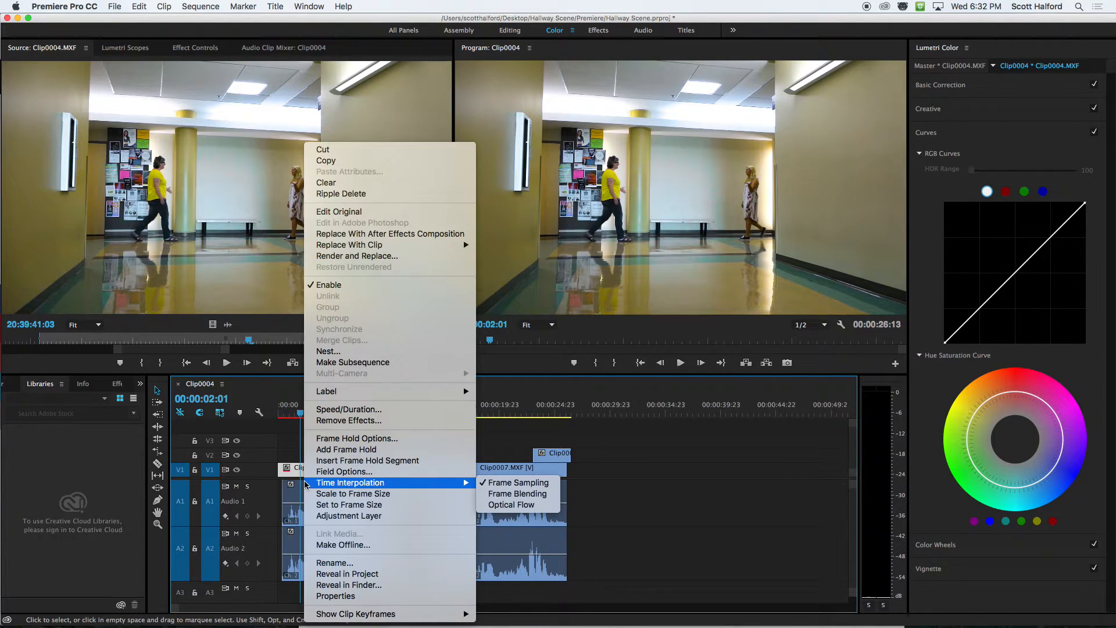
pyautogui.click(338, 160)
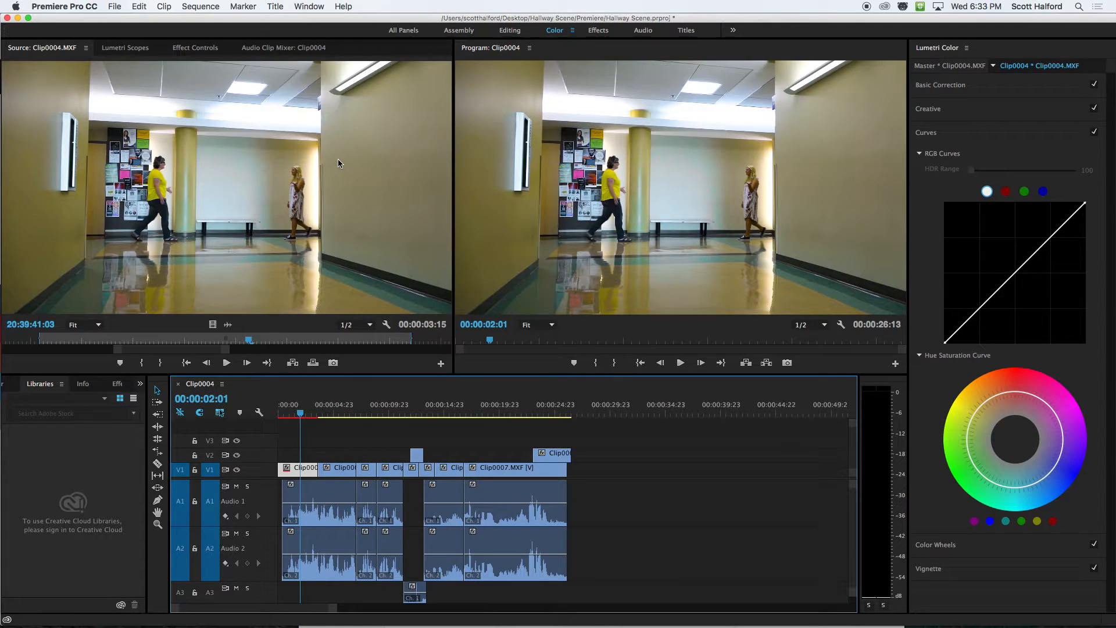
pyautogui.click(335, 411)
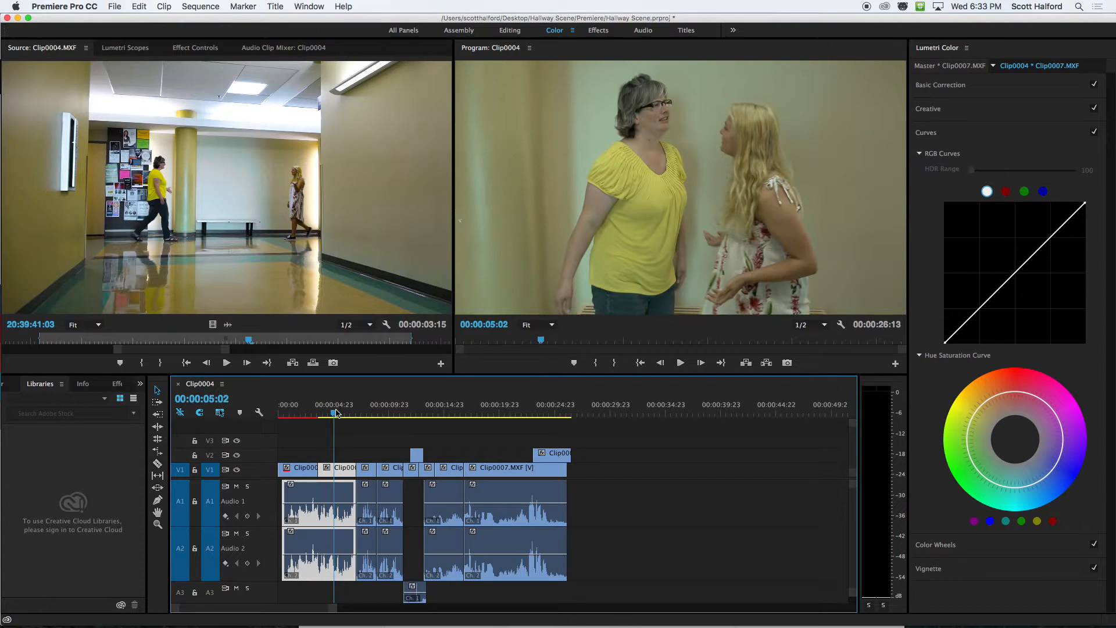
pyautogui.rightClick(342, 472)
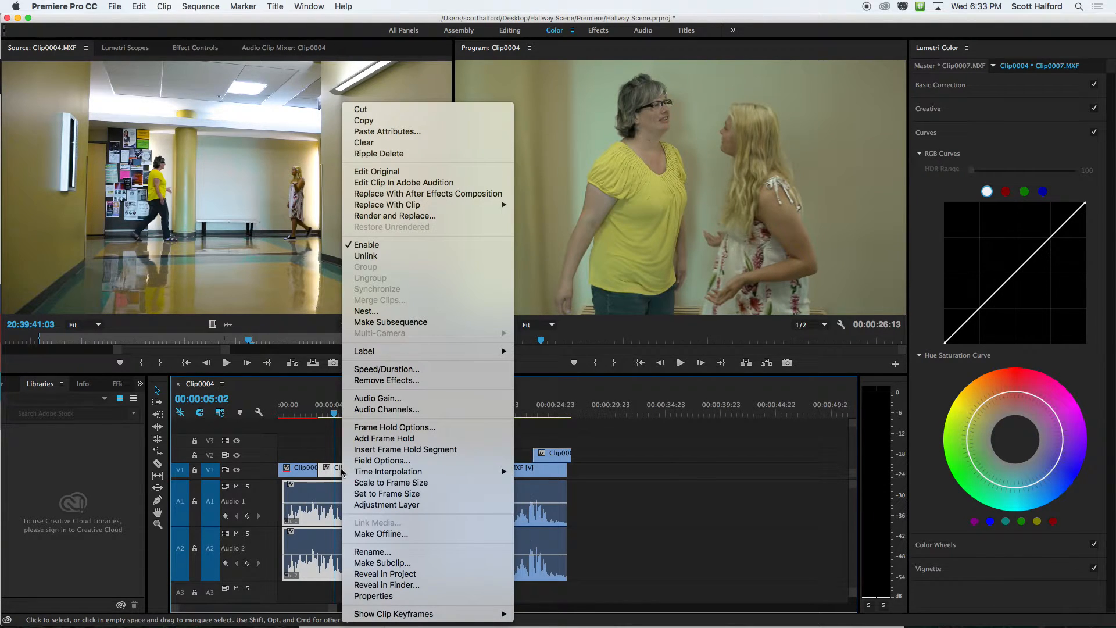
pyautogui.click(357, 132)
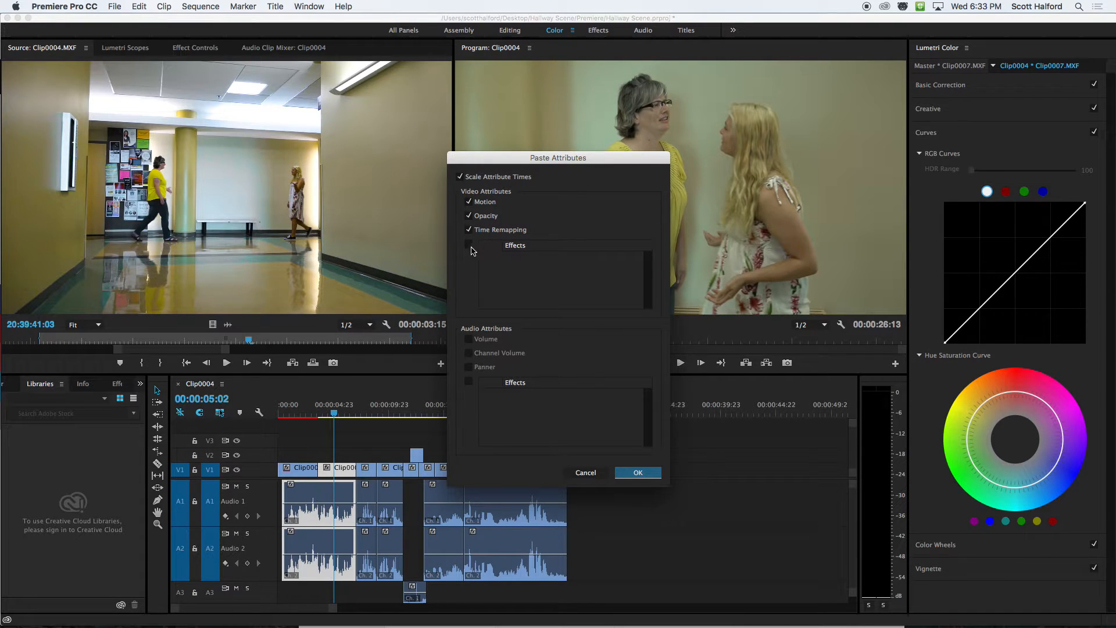
pyautogui.click(586, 472)
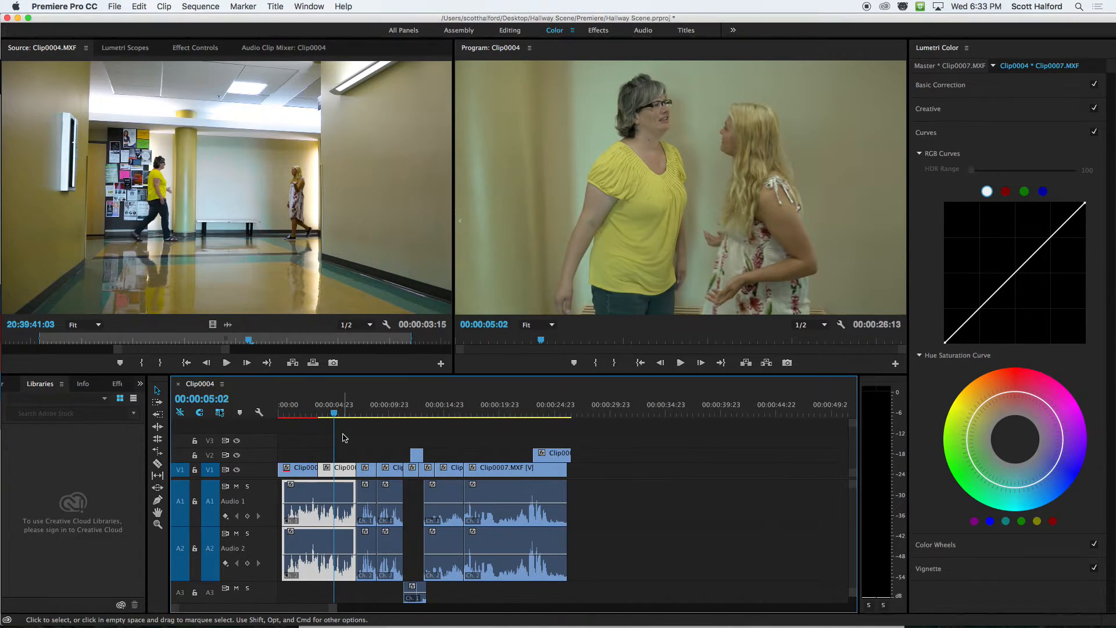
# Try copying the Clip0004.MXF master clip from the project and pasting its attributes onto Clip0007.MXF in the sequence.
pyautogui.click(343, 440)
pyautogui.click(296, 475)
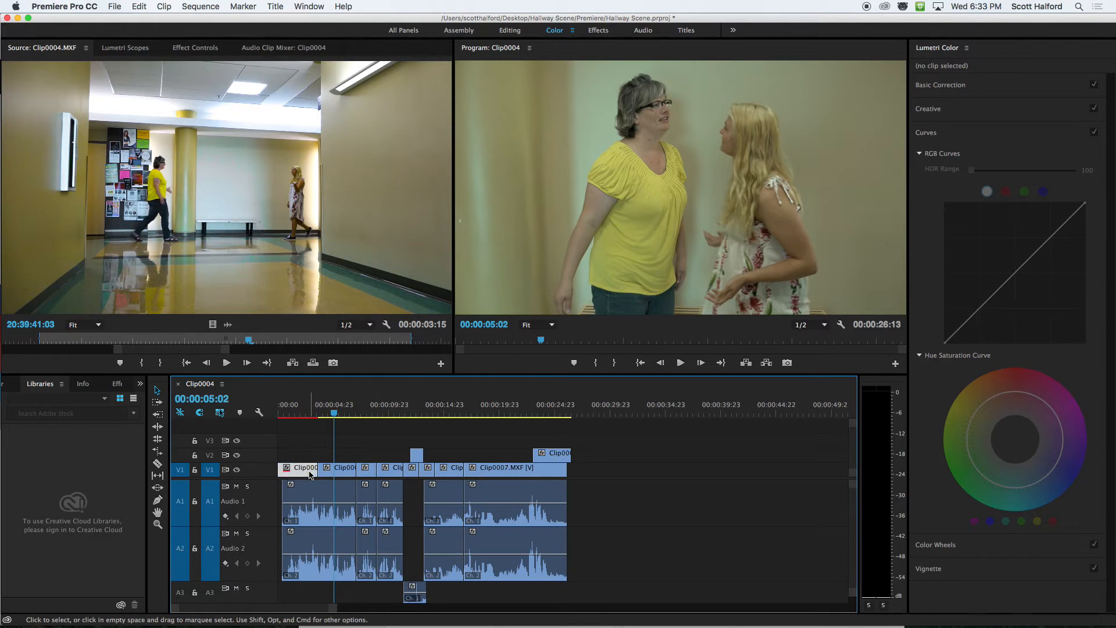
pyautogui.click(930, 69)
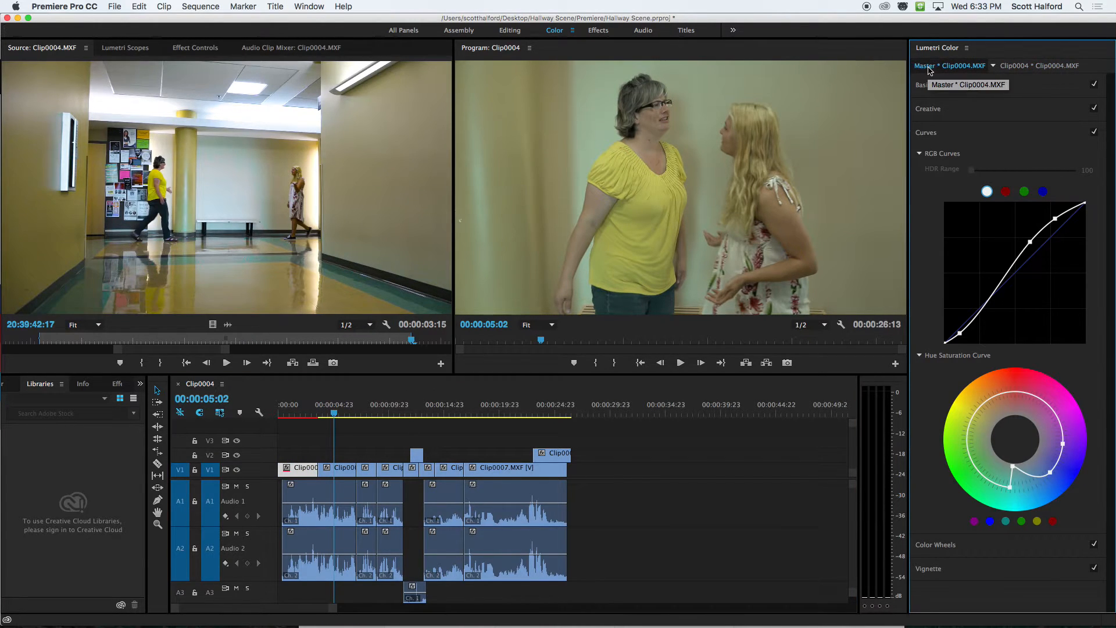
pyautogui.click(9, 385)
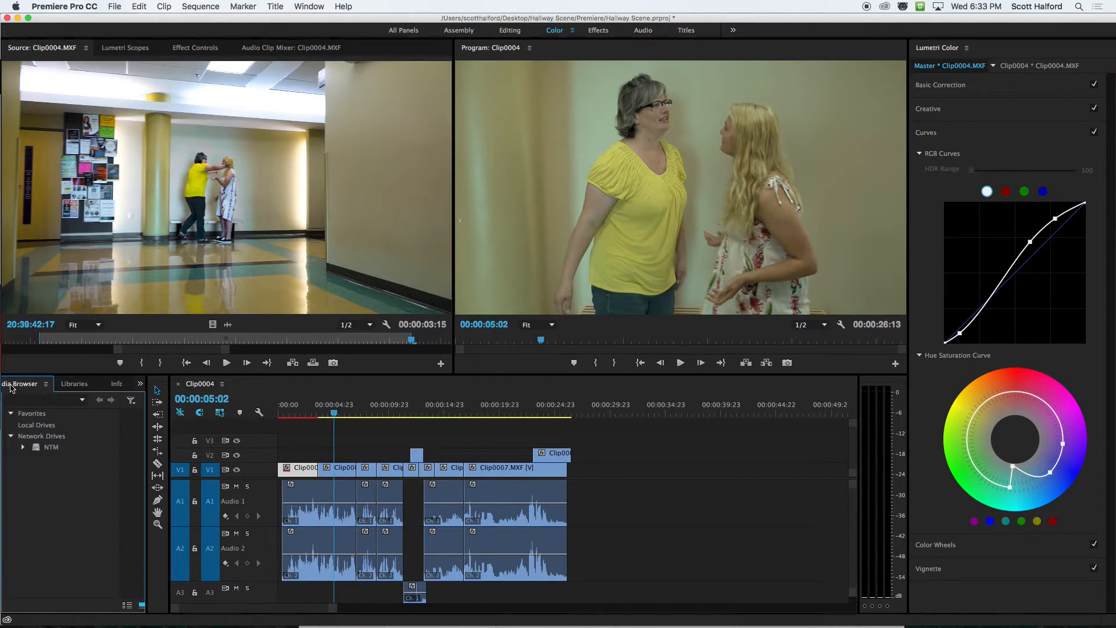
pyautogui.click(8, 385)
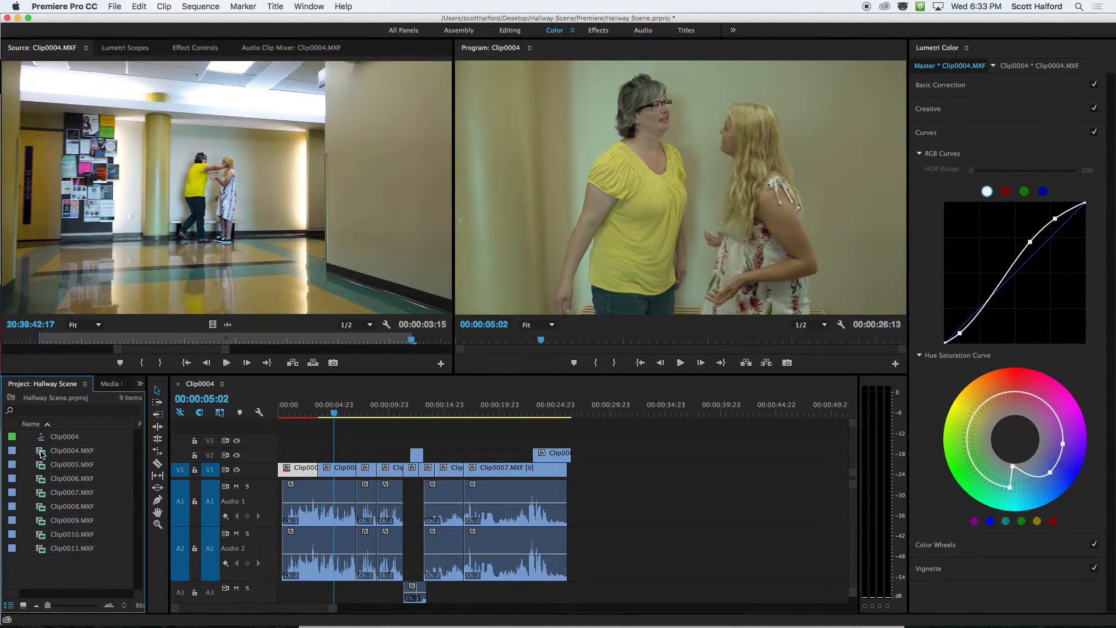
pyautogui.rightClick(42, 455)
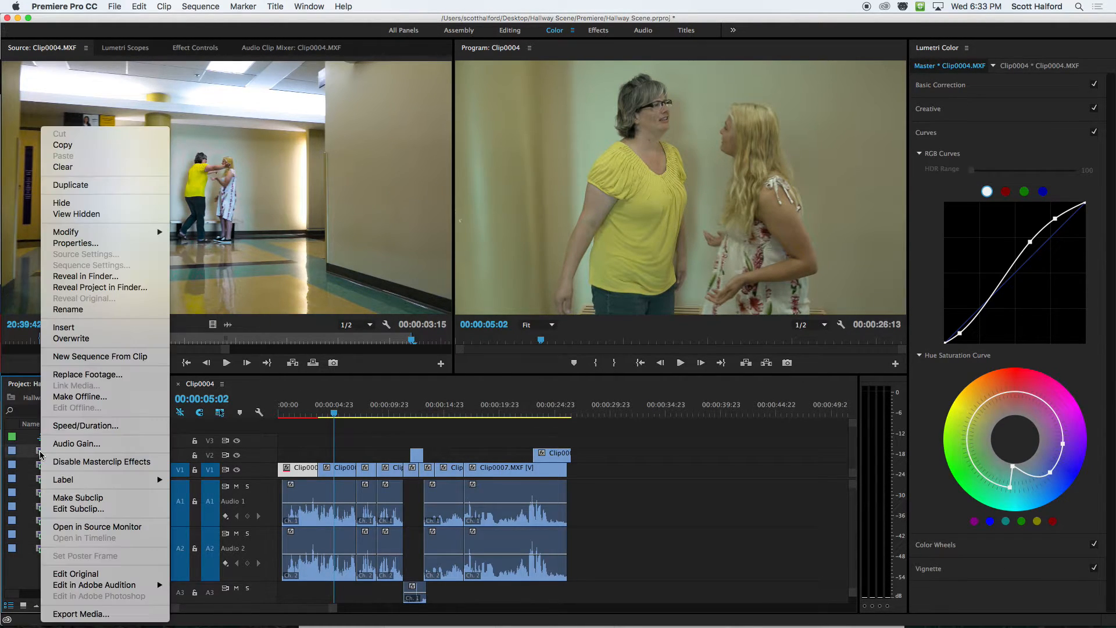
pyautogui.click(81, 146)
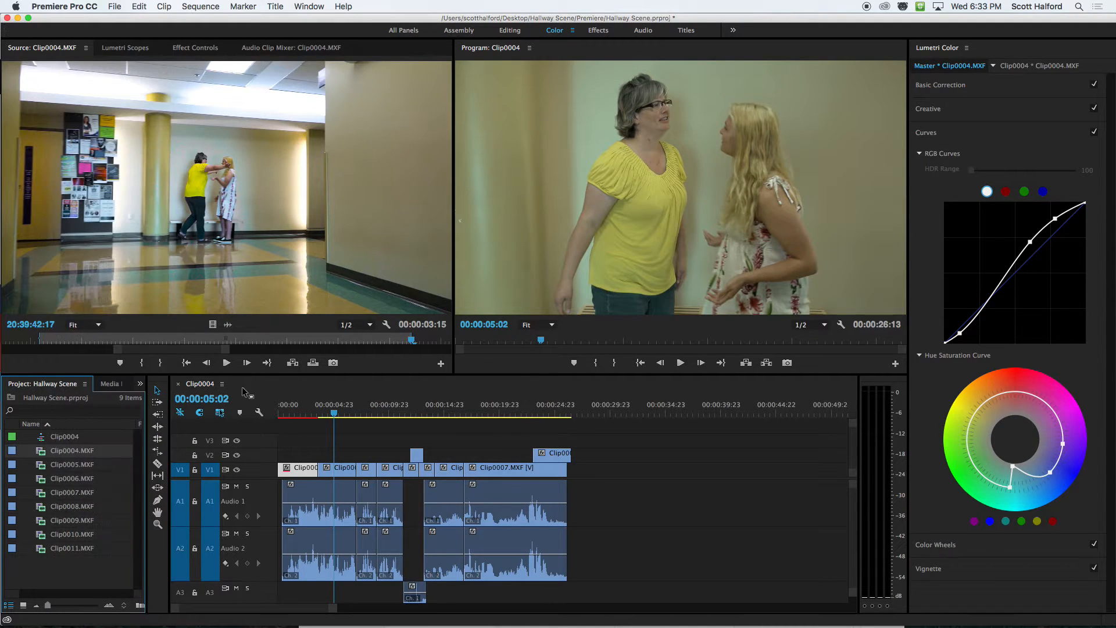
pyautogui.rightClick(341, 471)
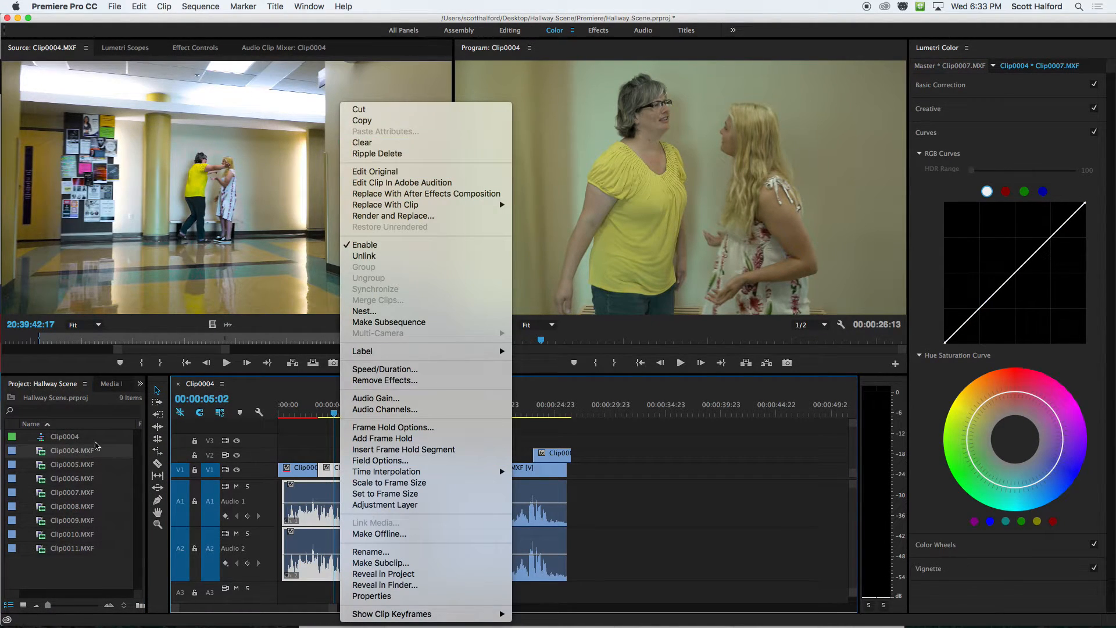
pyautogui.click(60, 581)
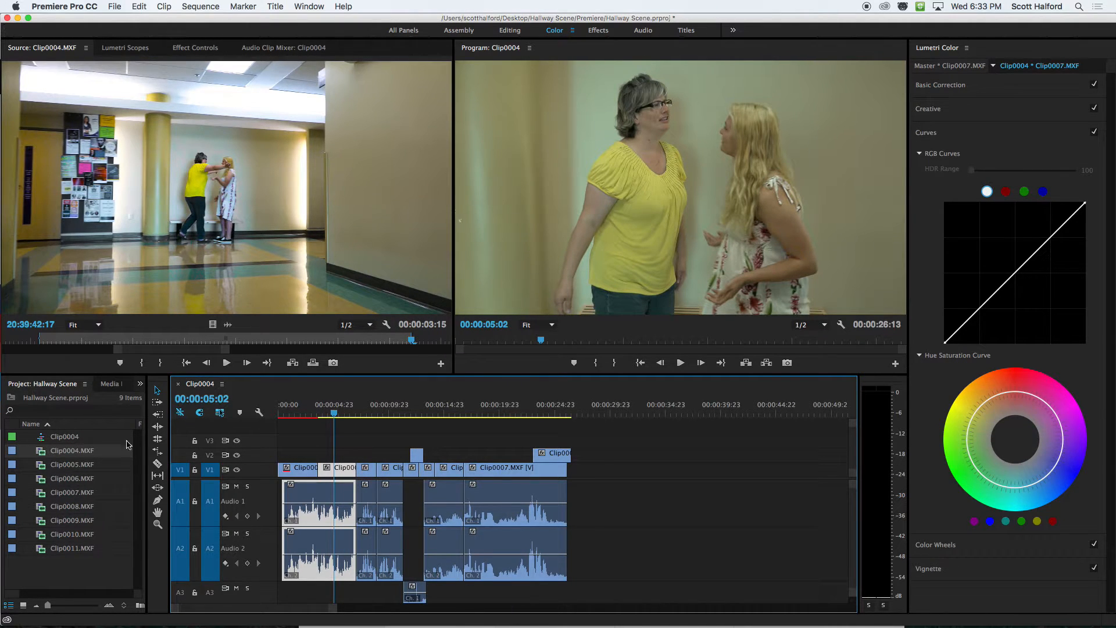
# Try again to copy the opening Clip0004.MXF and paste its video attributes onto the adjacent Clip0007.MXF, checking the Clip0007.MXF master settings.
pyautogui.click(925, 67)
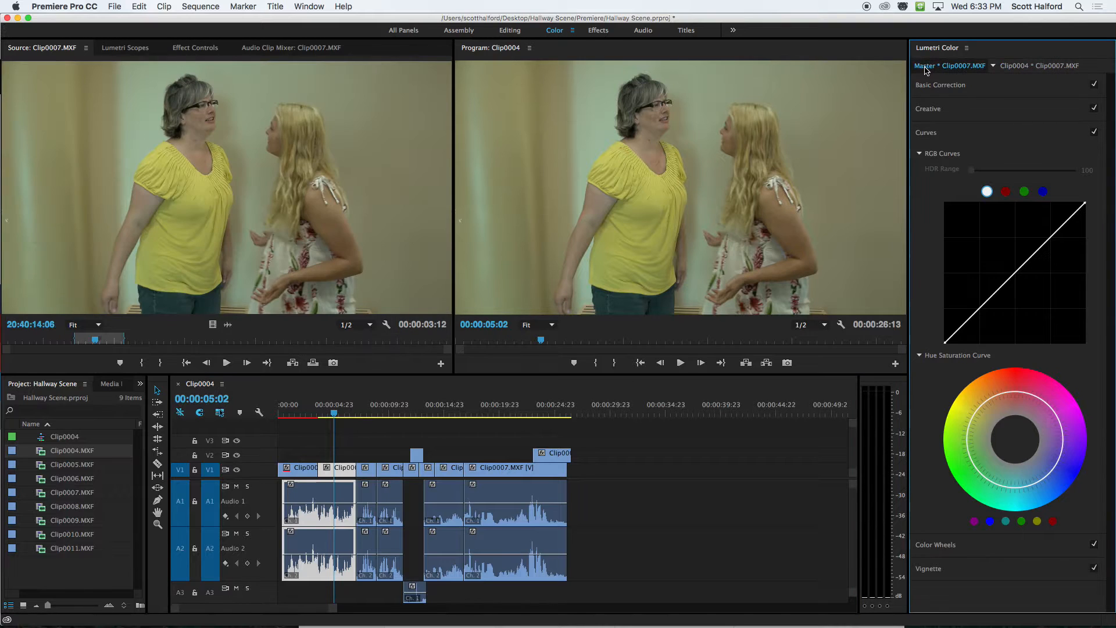
pyautogui.click(313, 453)
pyautogui.click(346, 472)
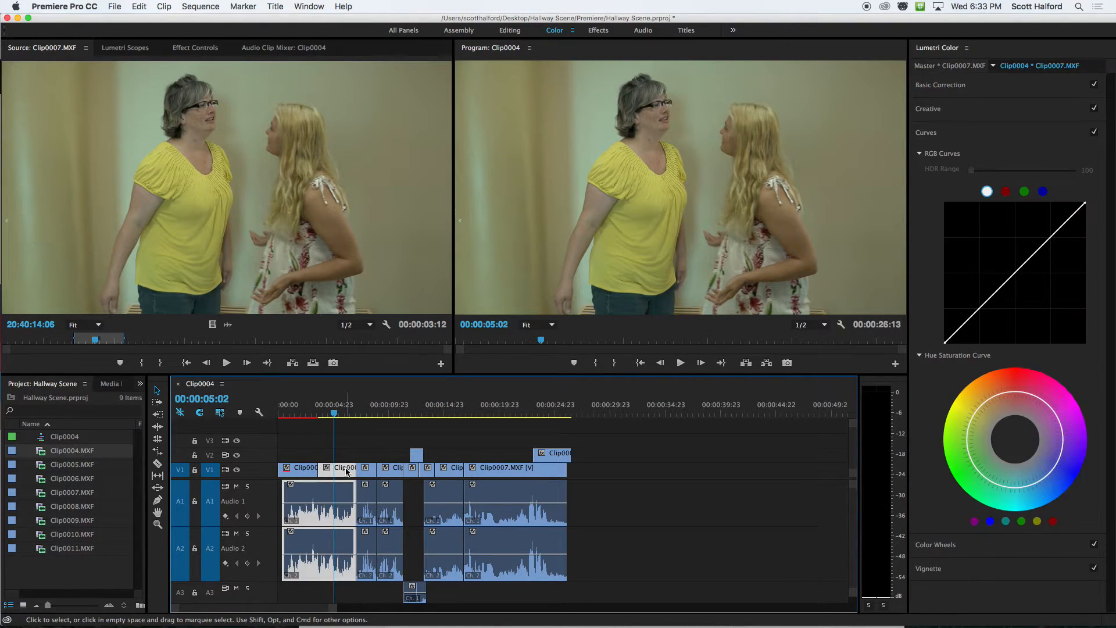
pyautogui.rightClick(344, 471)
pyautogui.click(303, 465)
pyautogui.rightClick(304, 471)
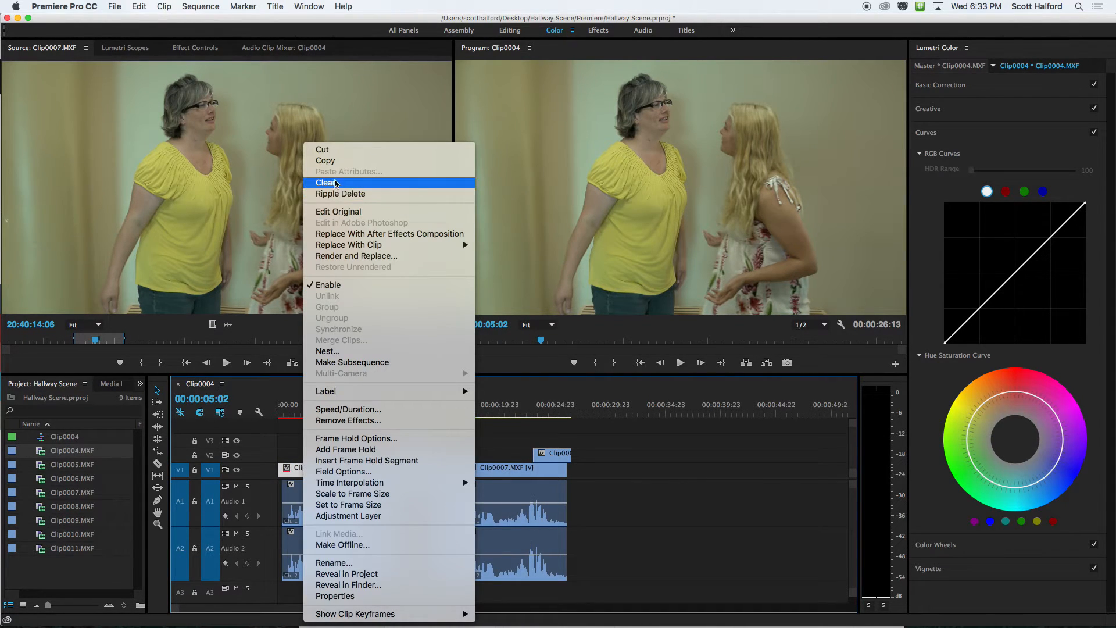
pyautogui.click(326, 160)
pyautogui.click(345, 471)
pyautogui.rightClick(345, 472)
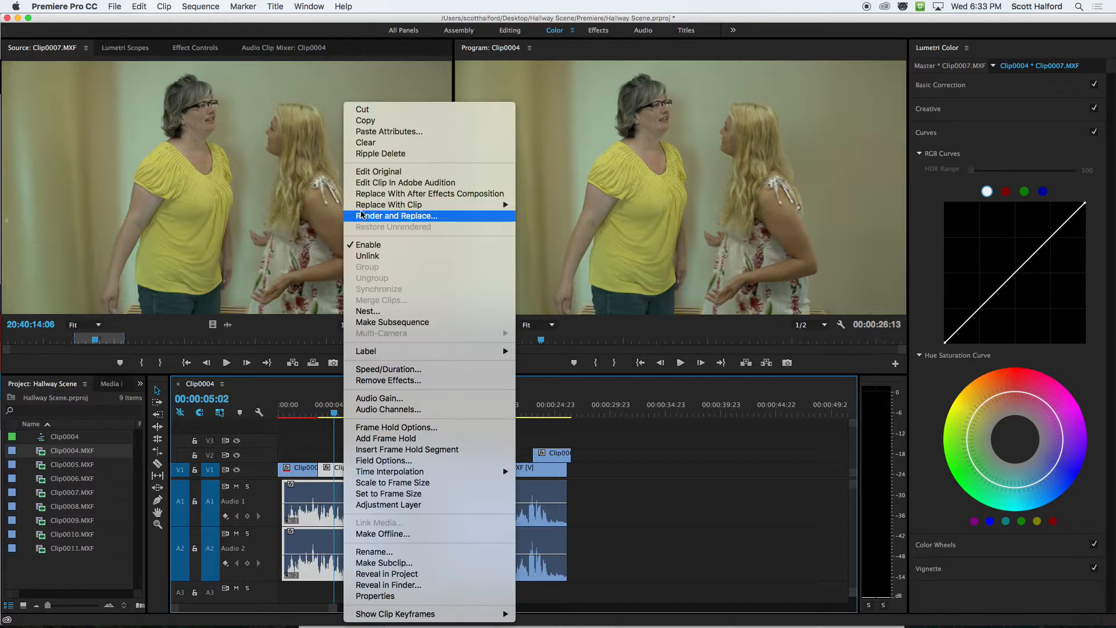
pyautogui.click(365, 133)
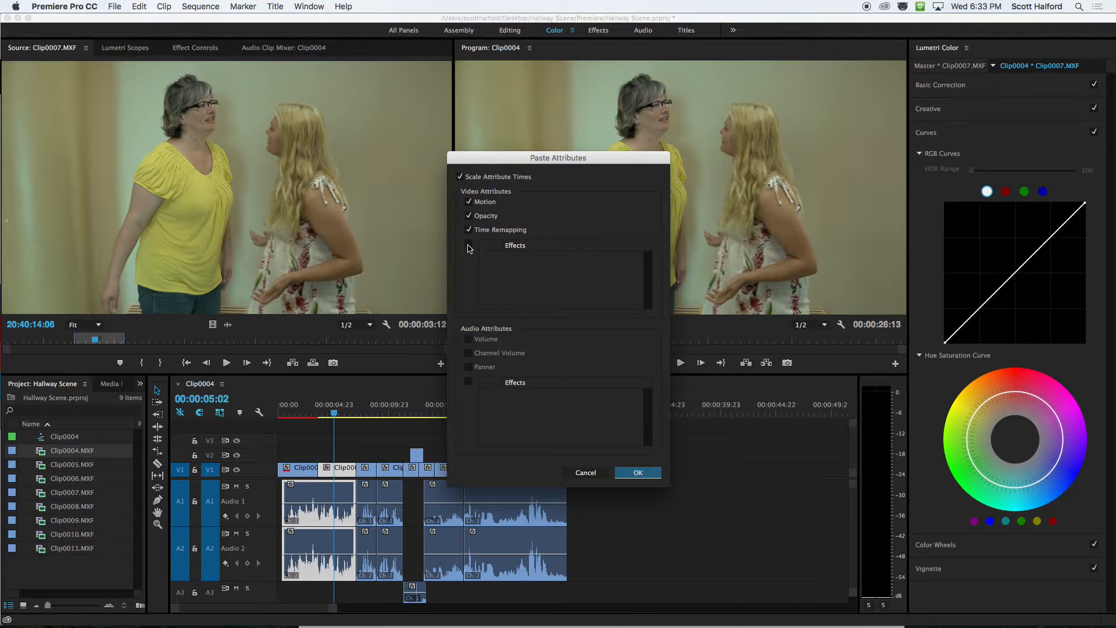
pyautogui.click(636, 472)
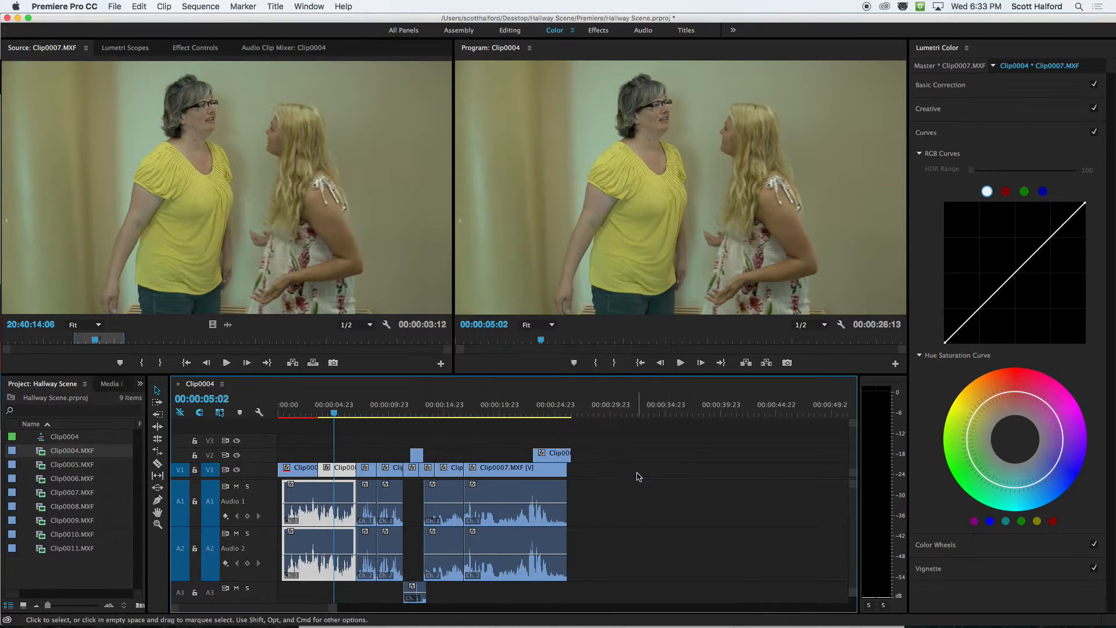
pyautogui.click(953, 67)
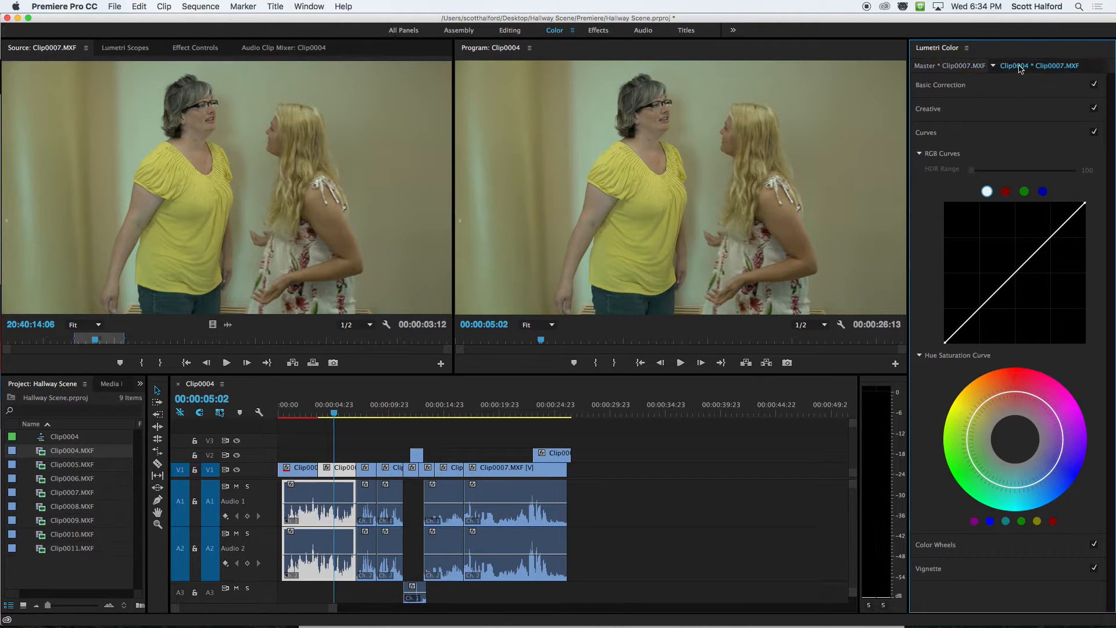
# Bring up the Clip0004.MXF master-clip correction and try pasting attributes onto Clip0007.MXF once more.
pyautogui.click(303, 469)
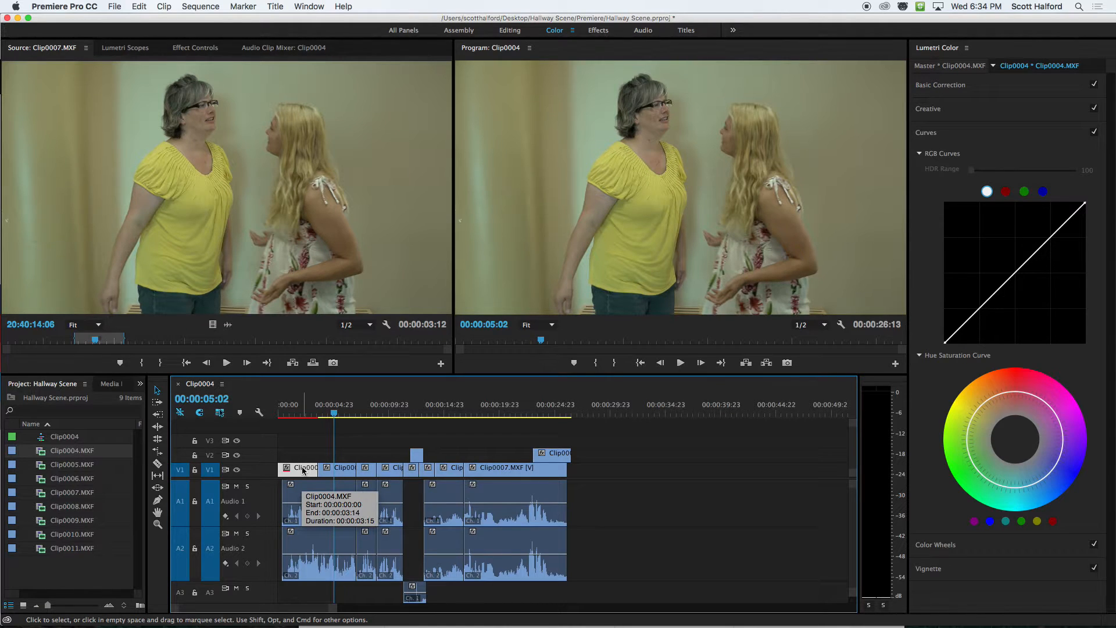
pyautogui.click(340, 471)
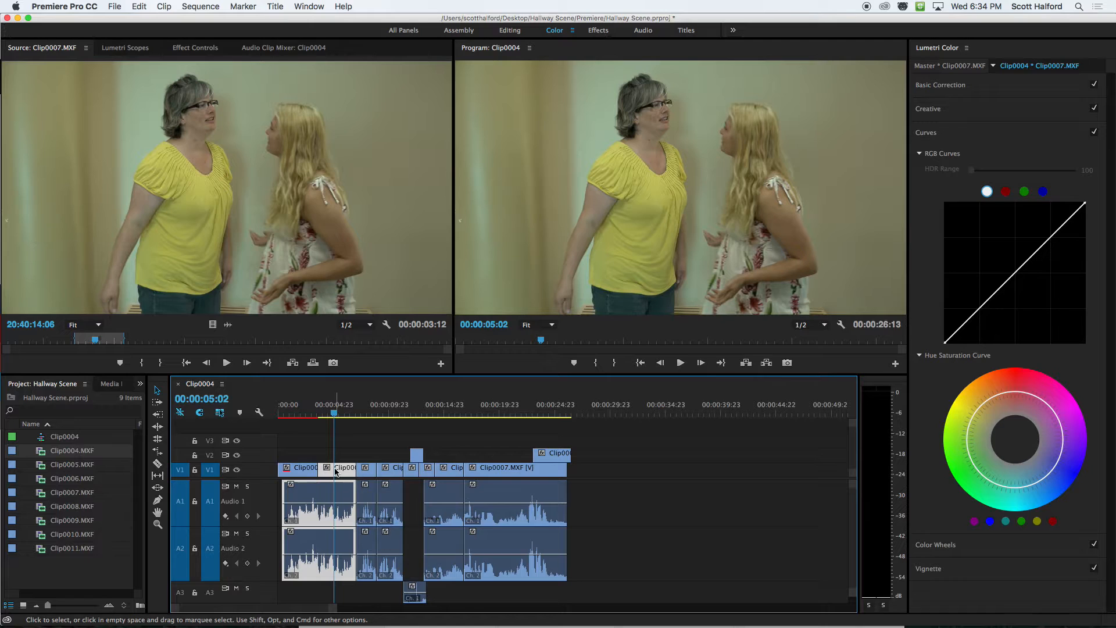
pyautogui.click(305, 470)
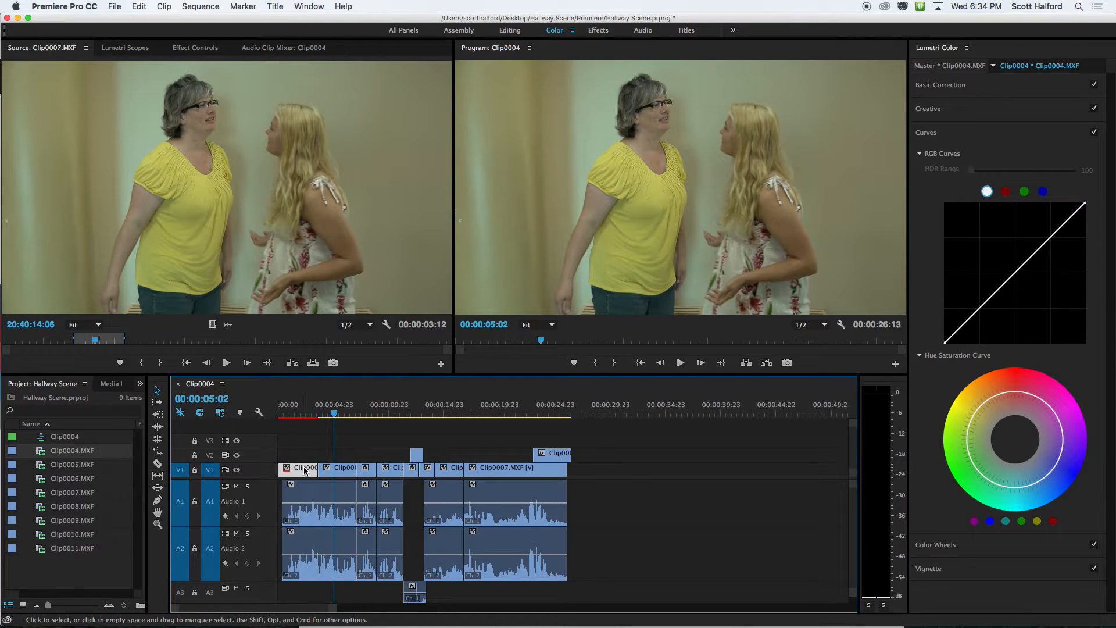
pyautogui.click(956, 67)
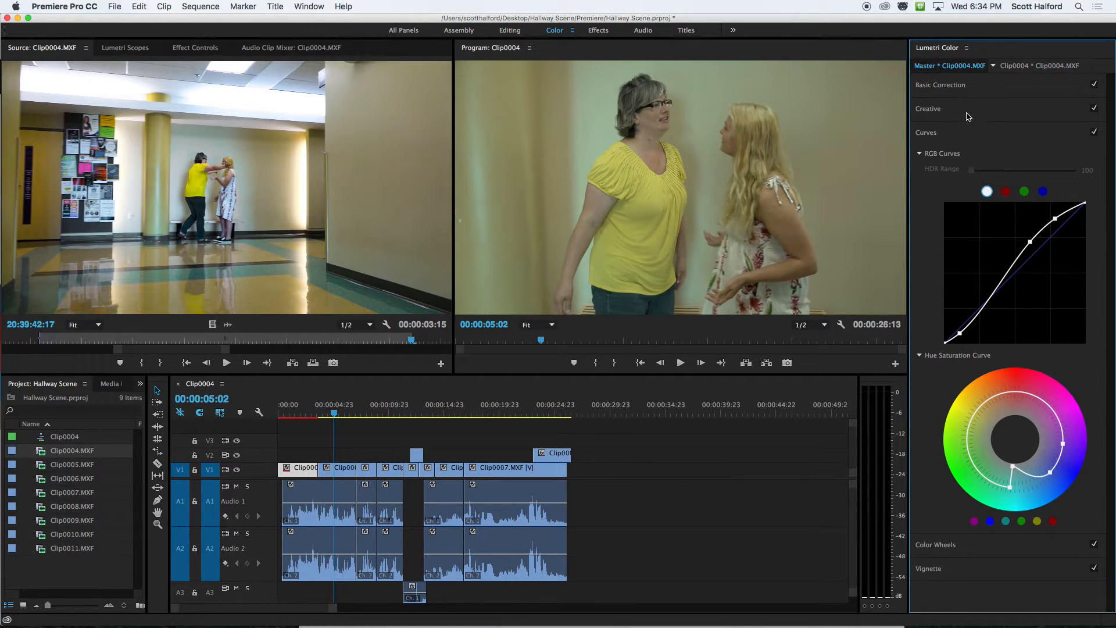
pyautogui.click(306, 413)
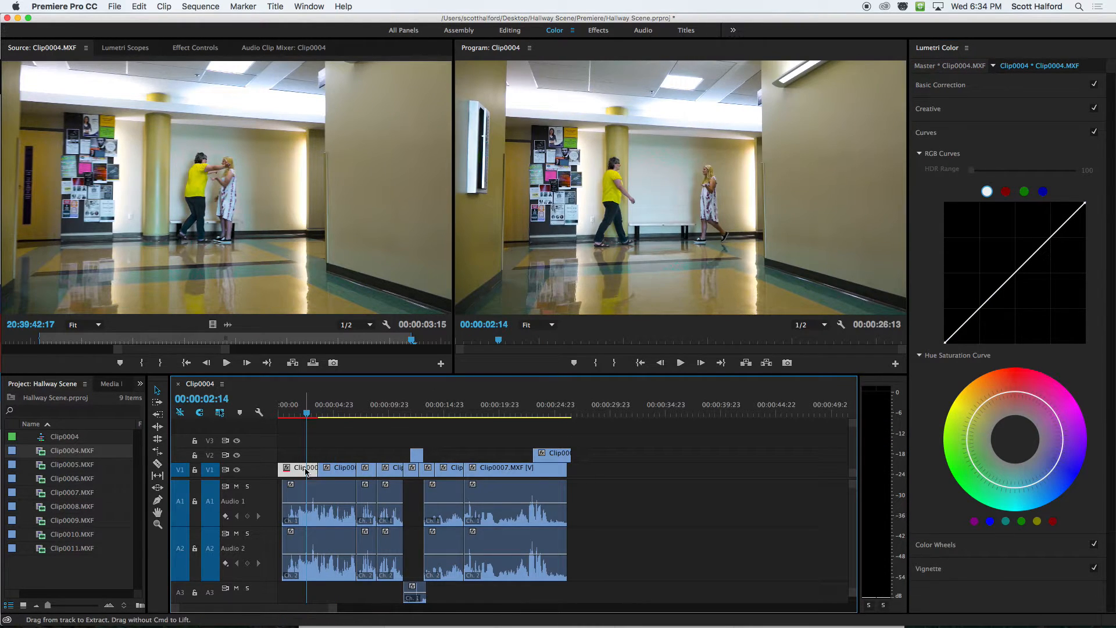
pyautogui.click(342, 475)
pyautogui.rightClick(342, 475)
pyautogui.moveTo(343, 476)
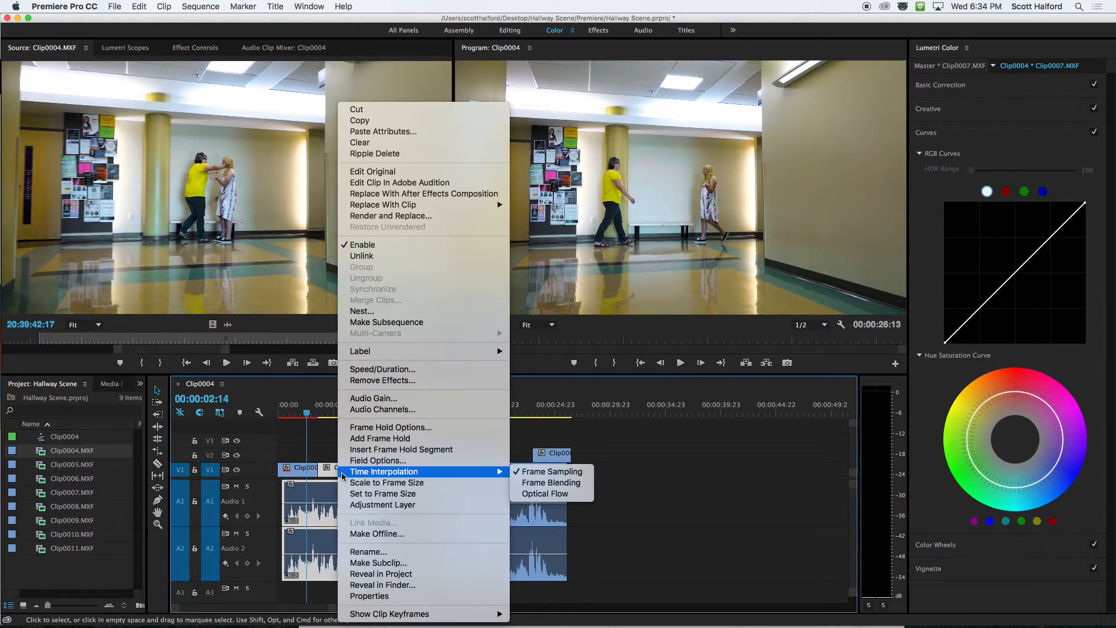
pyautogui.click(419, 131)
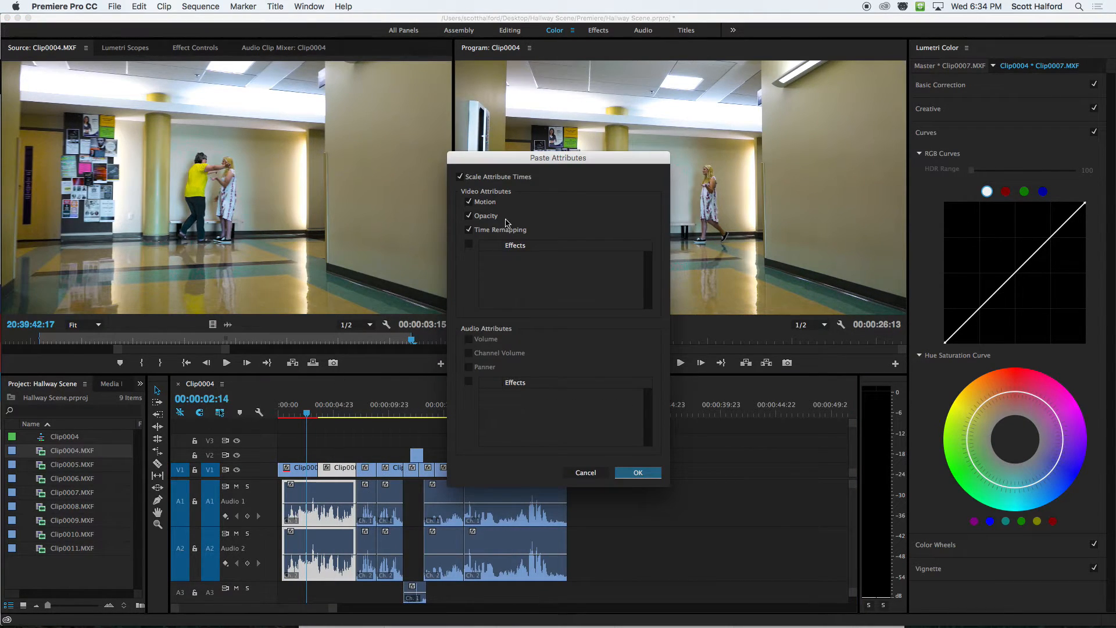
pyautogui.click(636, 472)
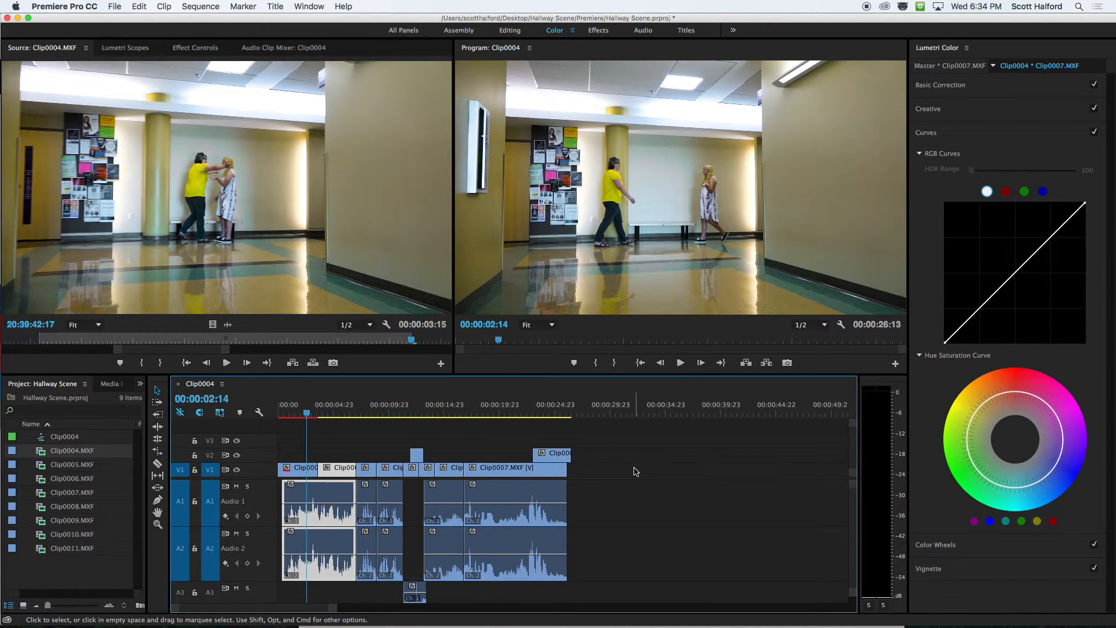
pyautogui.click(354, 446)
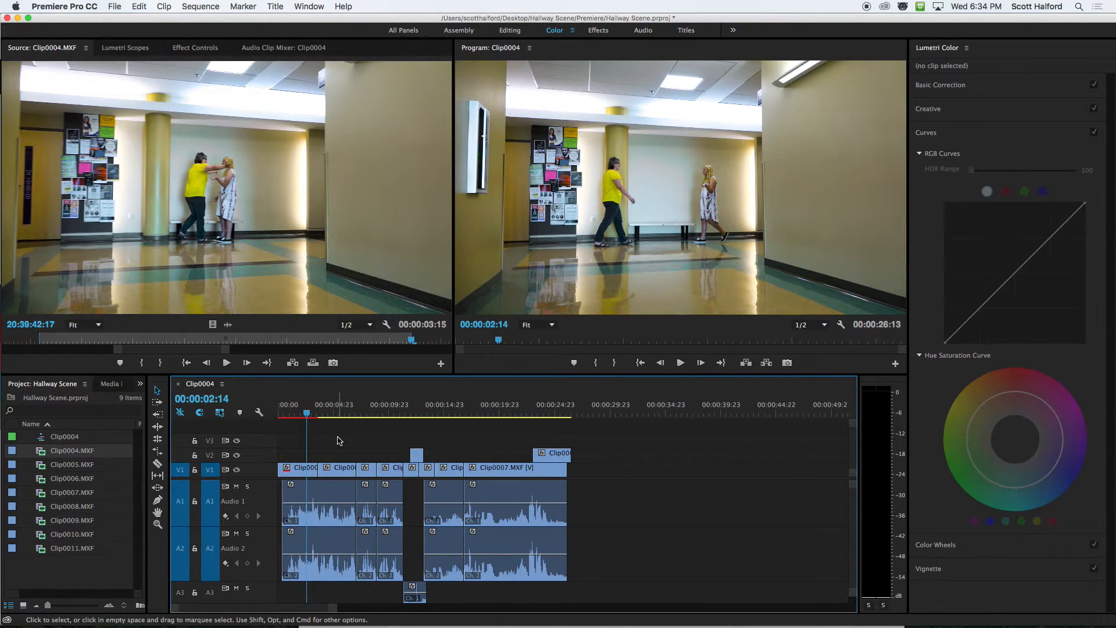
# Select the opening Clip0004.MXF and show the effects on its master clip in Effect Controls.
pyautogui.click(338, 412)
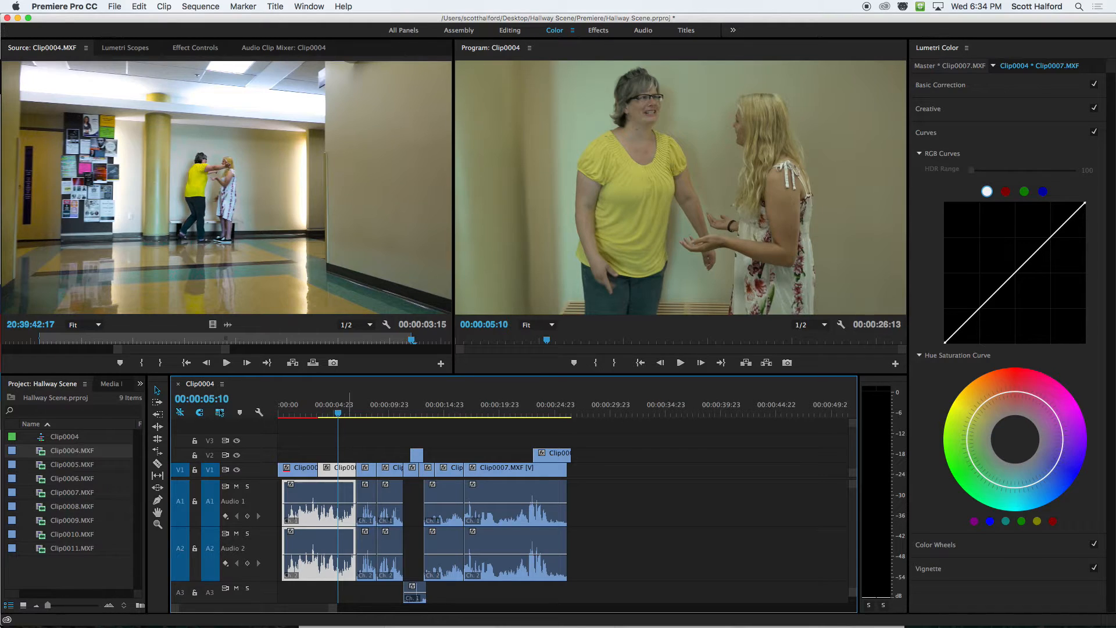
pyautogui.click(307, 469)
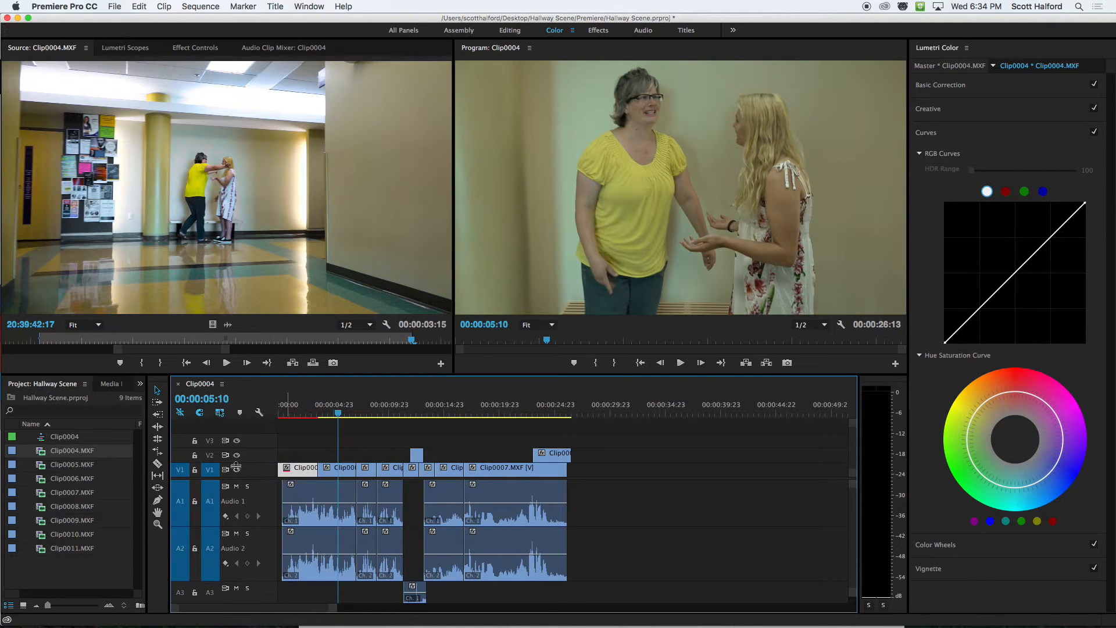
pyautogui.click(42, 453)
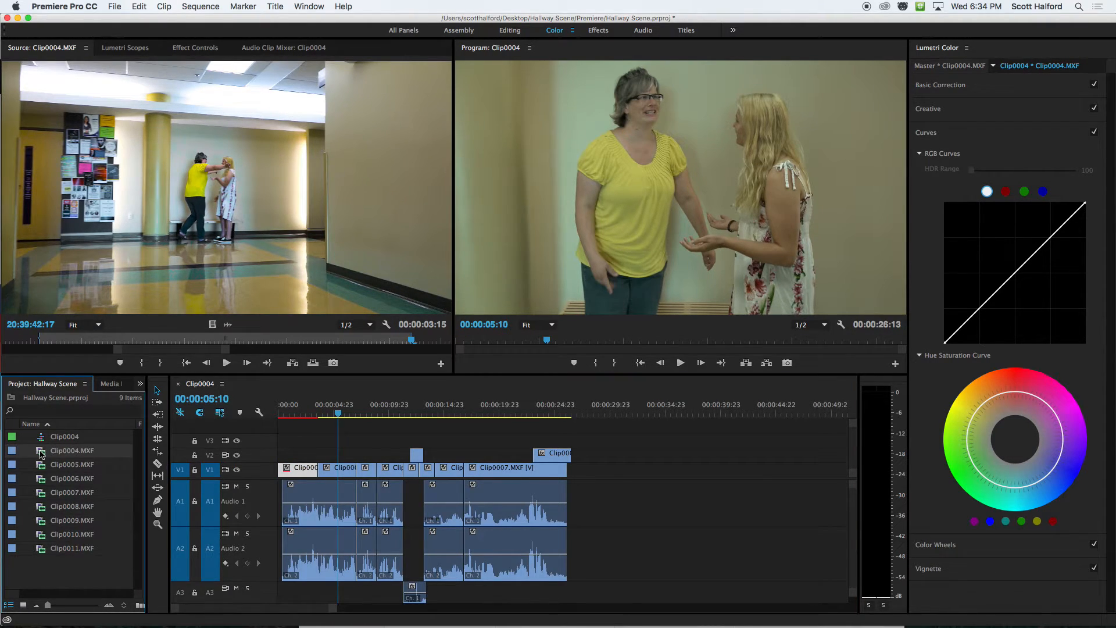
pyautogui.click(127, 49)
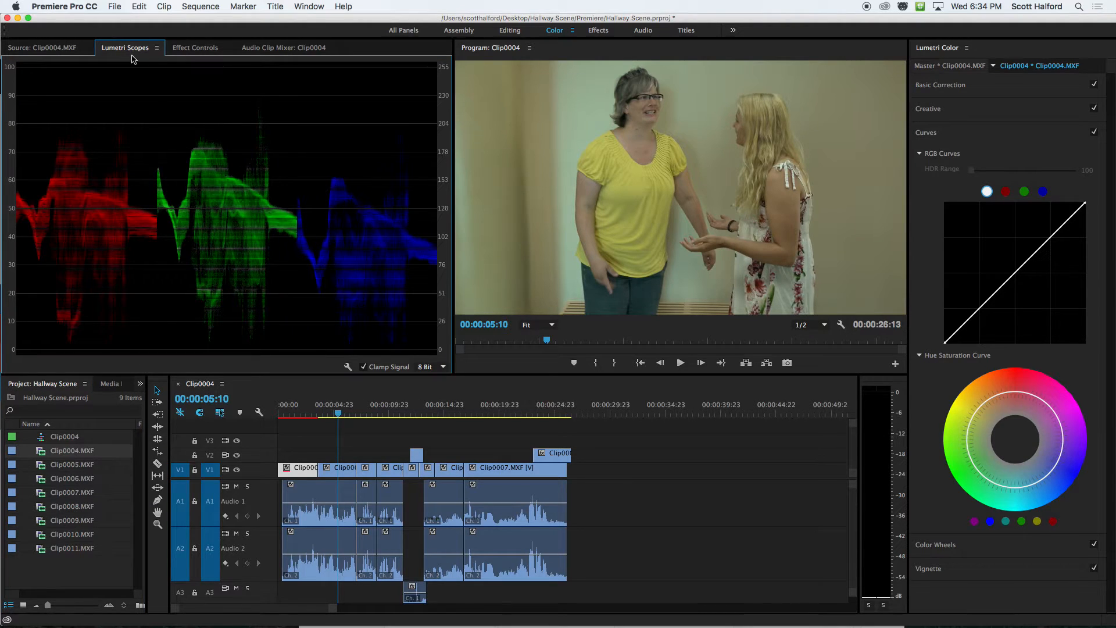
pyautogui.click(196, 48)
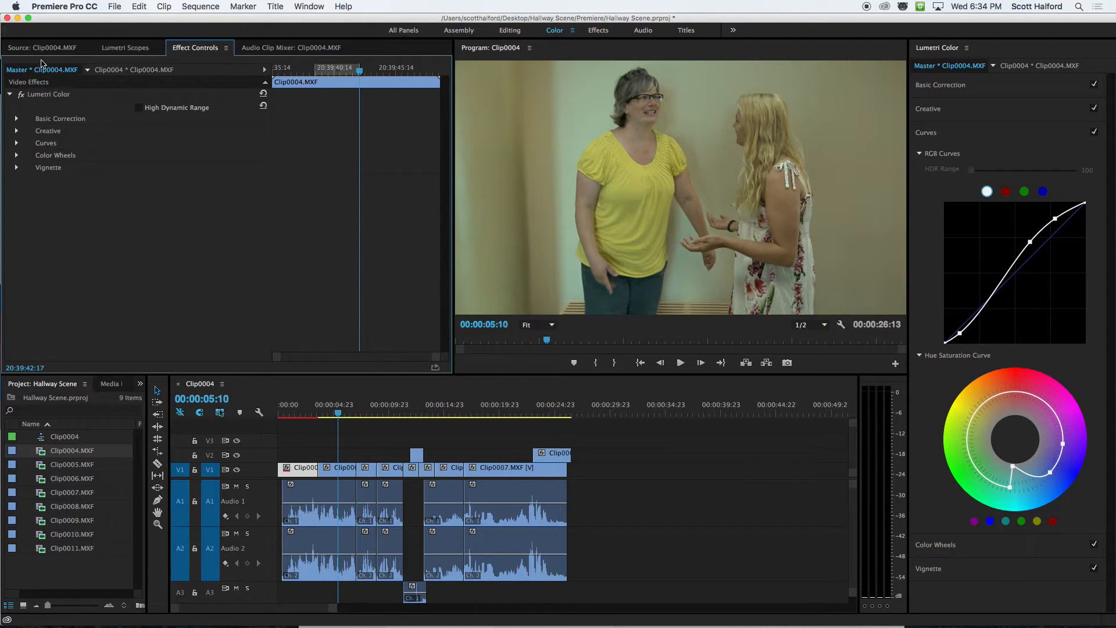
# Copy the Lumetri Color effect from the Clip0004.MXF master clip and paste it onto the Clip0007.MXF master clip.
pyautogui.click(316, 442)
pyautogui.click(305, 412)
pyautogui.click(305, 469)
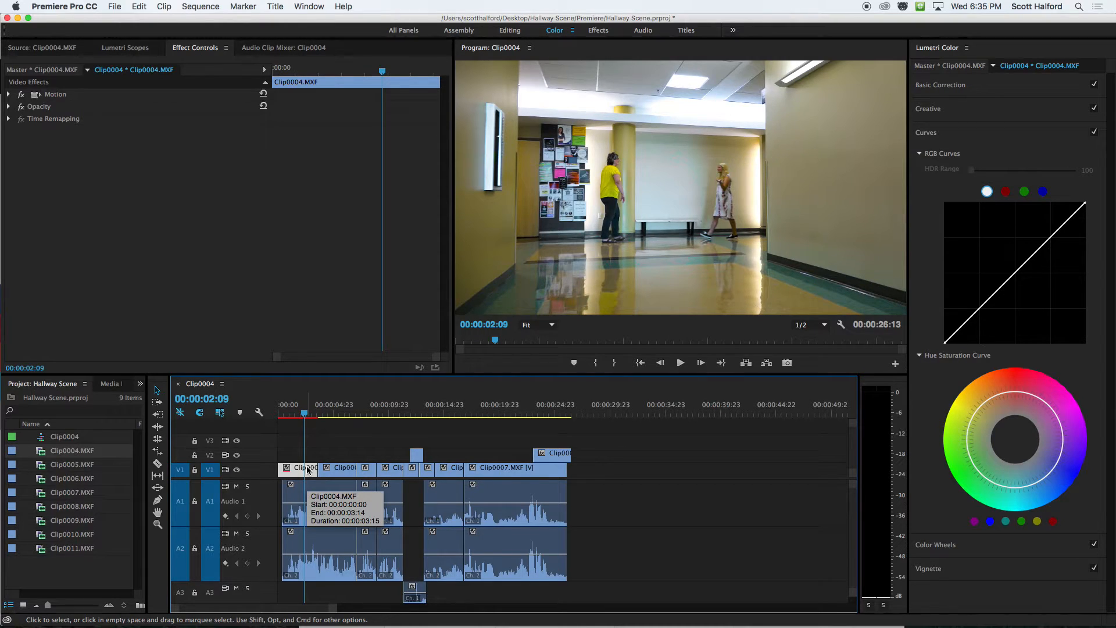
pyautogui.click(51, 71)
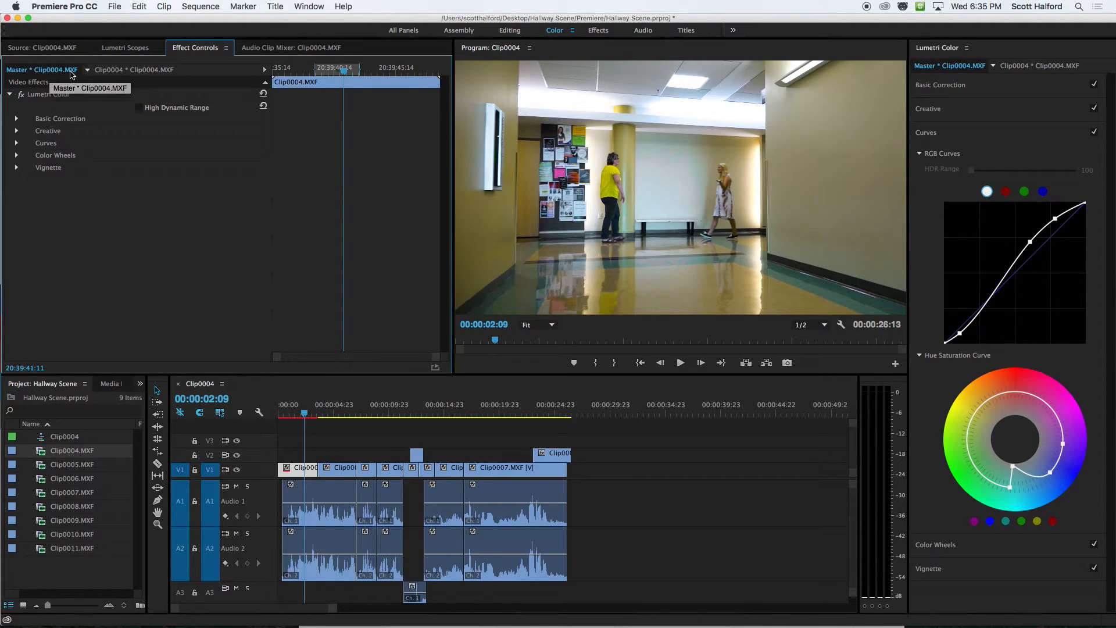
pyautogui.click(58, 99)
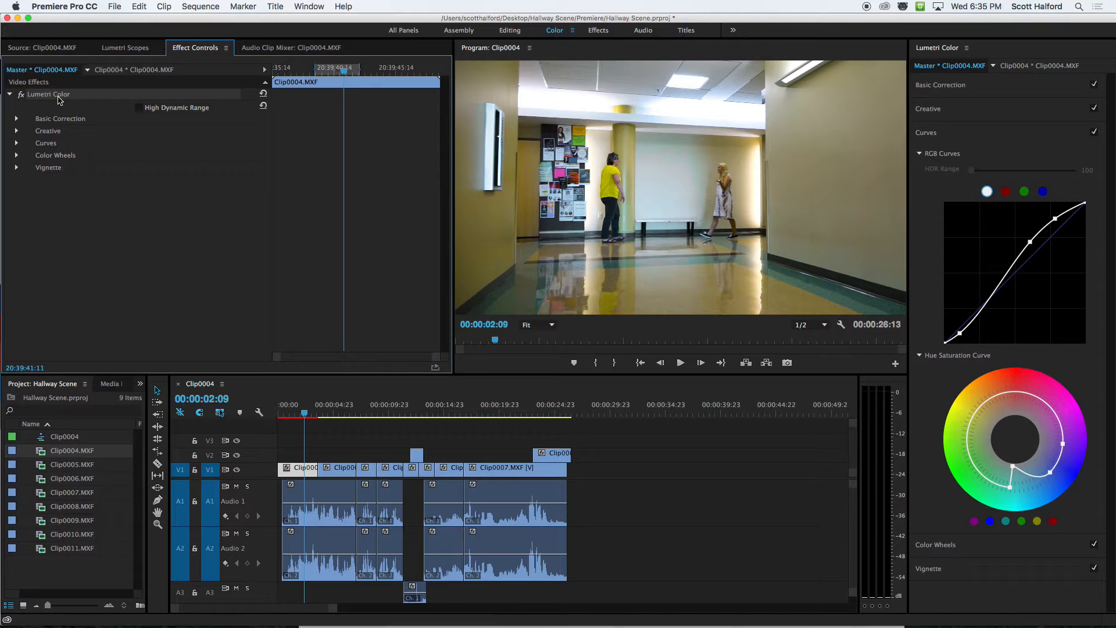
pyautogui.click(342, 414)
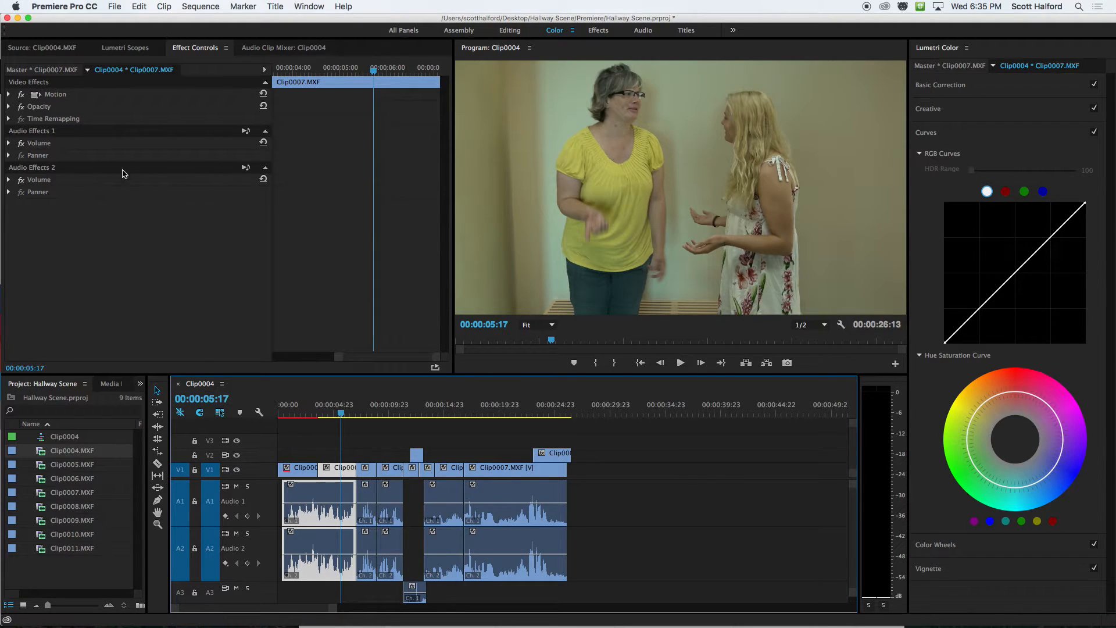
pyautogui.click(24, 71)
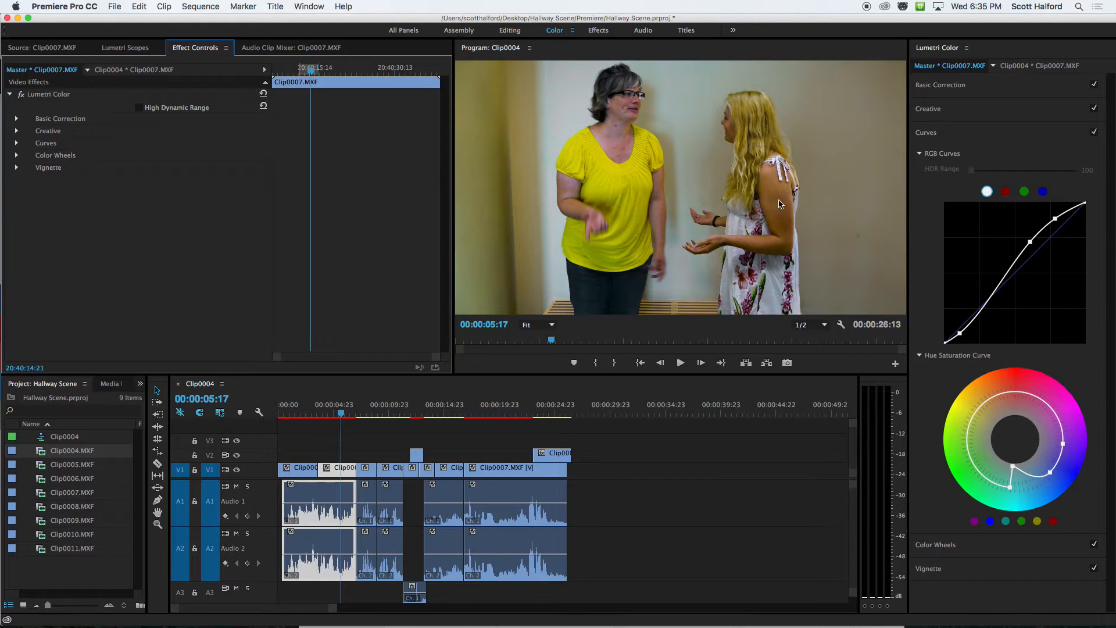
# Play part of Clip0007.MXF, then add points around red on its master clip's Hue Saturation Curve and pull that range slightly inward.
pyautogui.click(331, 413)
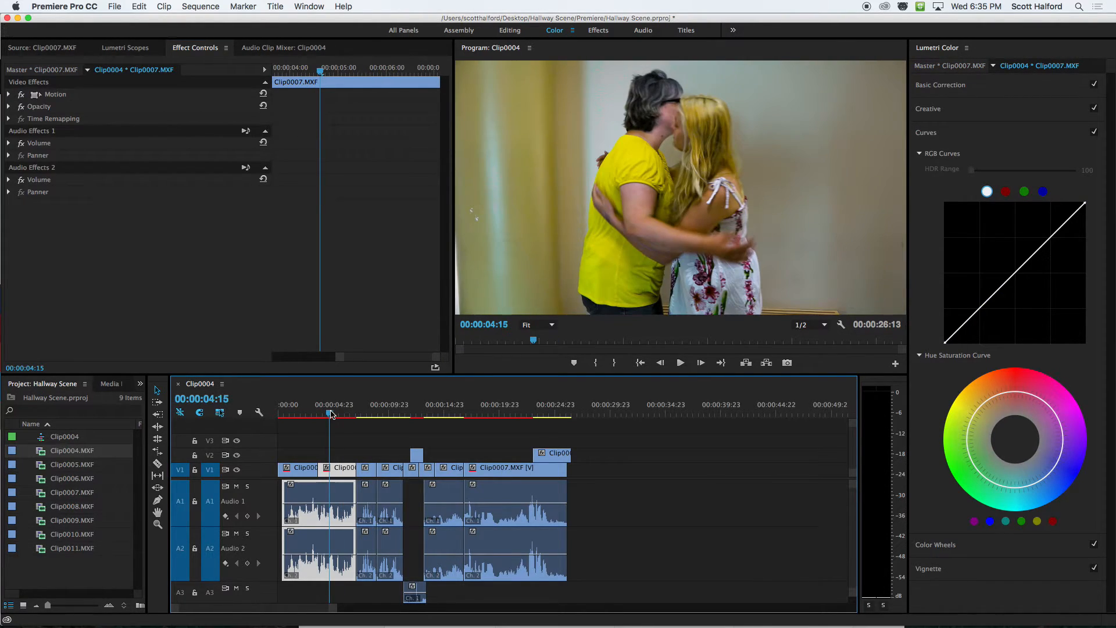
pyautogui.press('space')
pyautogui.press('space')
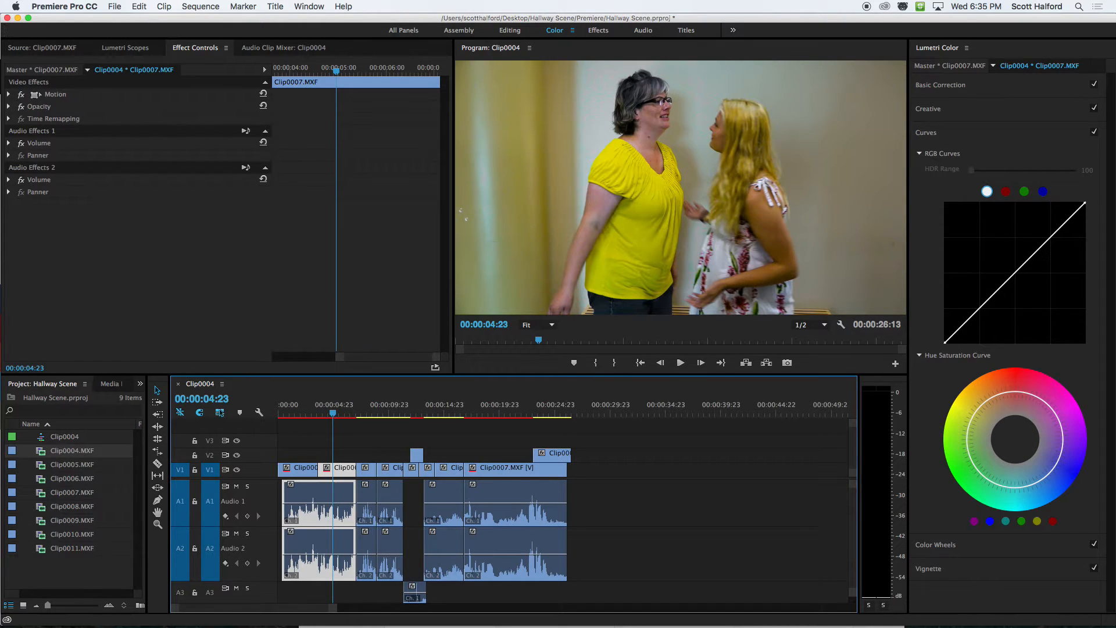
pyautogui.click(956, 67)
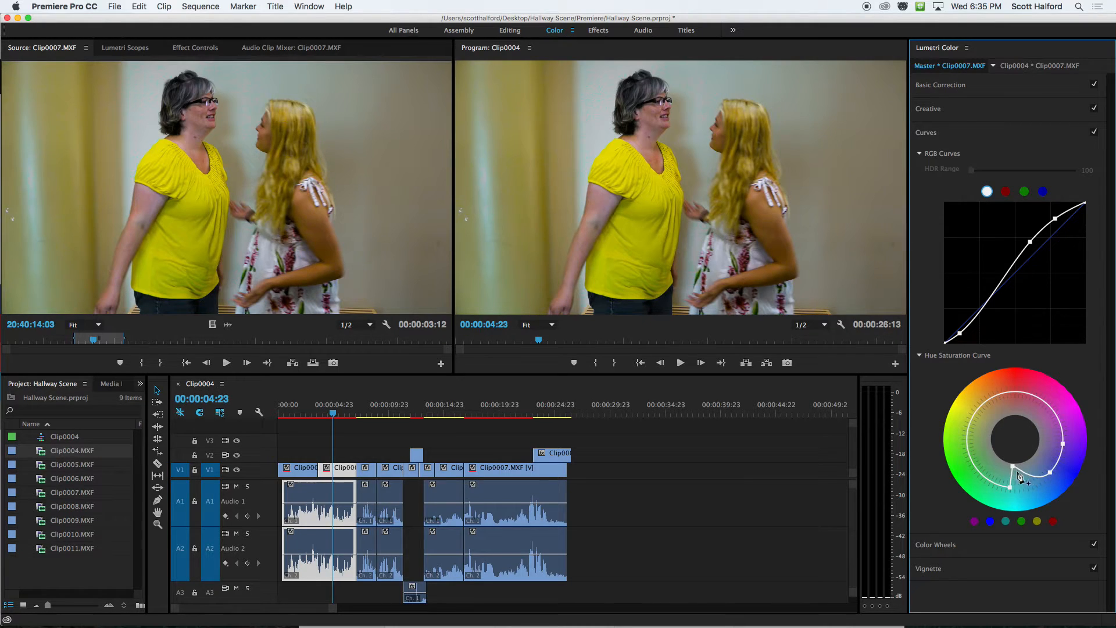
pyautogui.click(990, 398)
pyautogui.moveTo(1016, 399); pyautogui.dragTo(1013, 396)
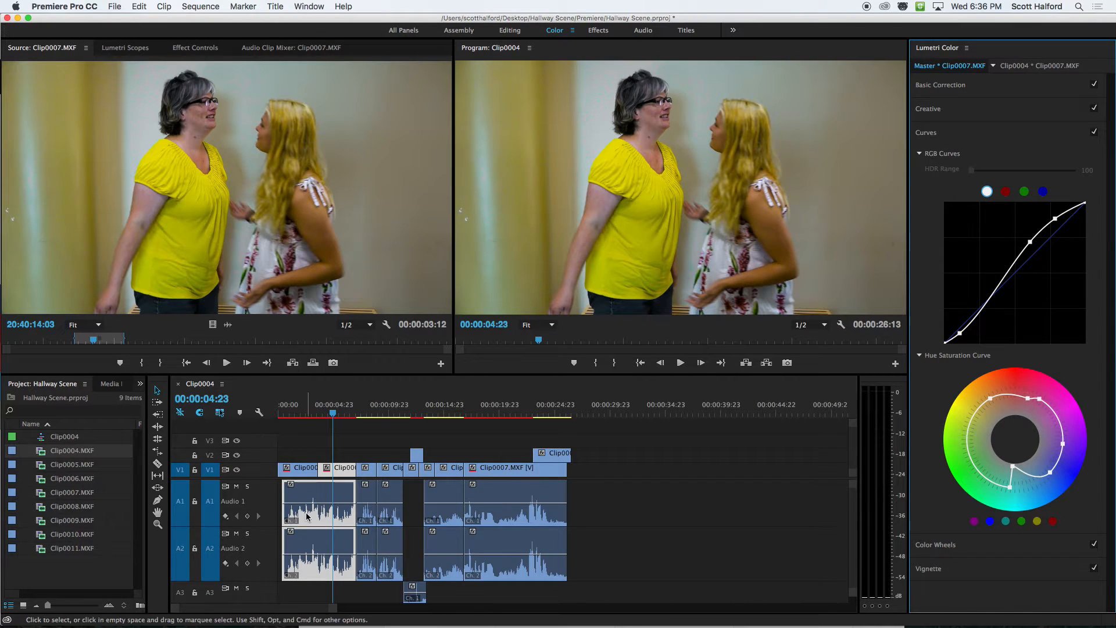
# Play and scrub through the first Clip0007.MXF shot and park the playhead at 00:00:06:00.
pyautogui.click(343, 412)
pyautogui.press('space')
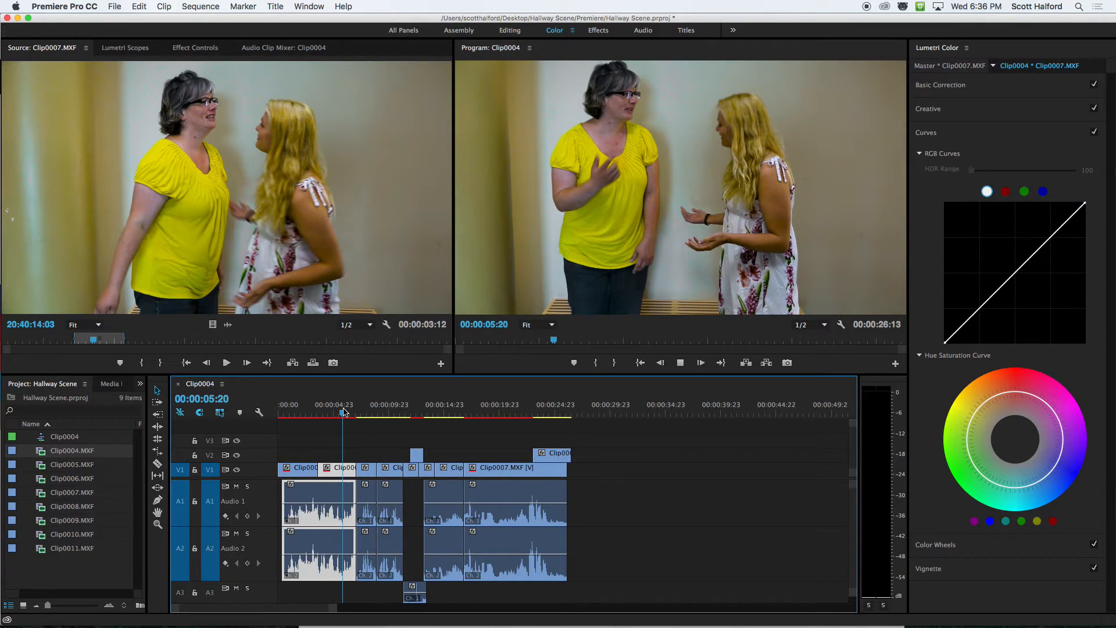
pyautogui.moveTo(345, 414); pyautogui.dragTo(339, 414)
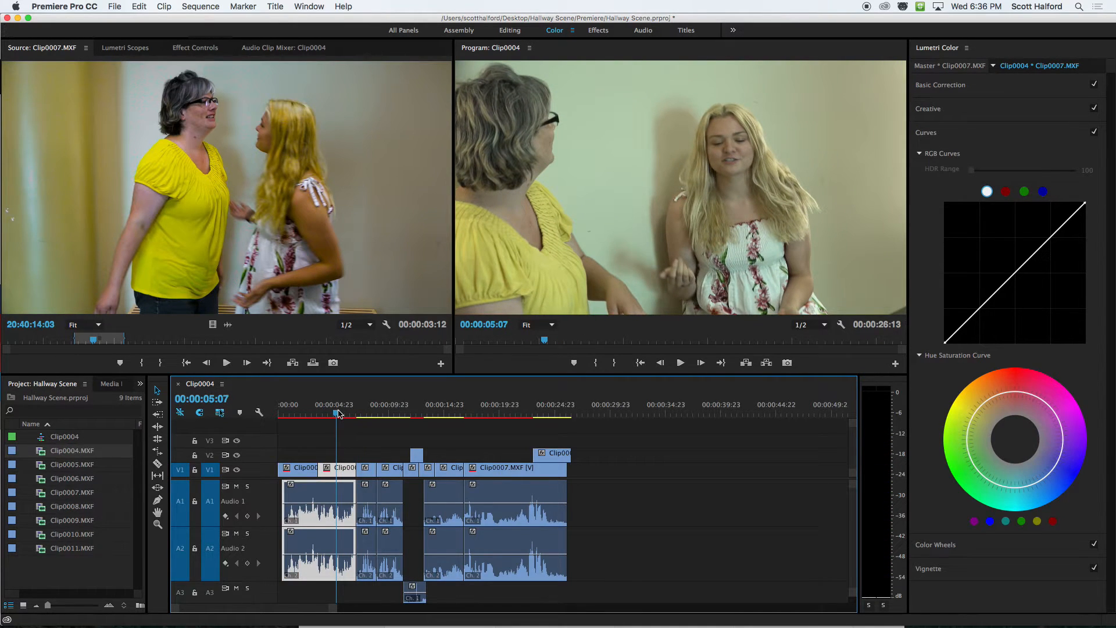
pyautogui.click(345, 414)
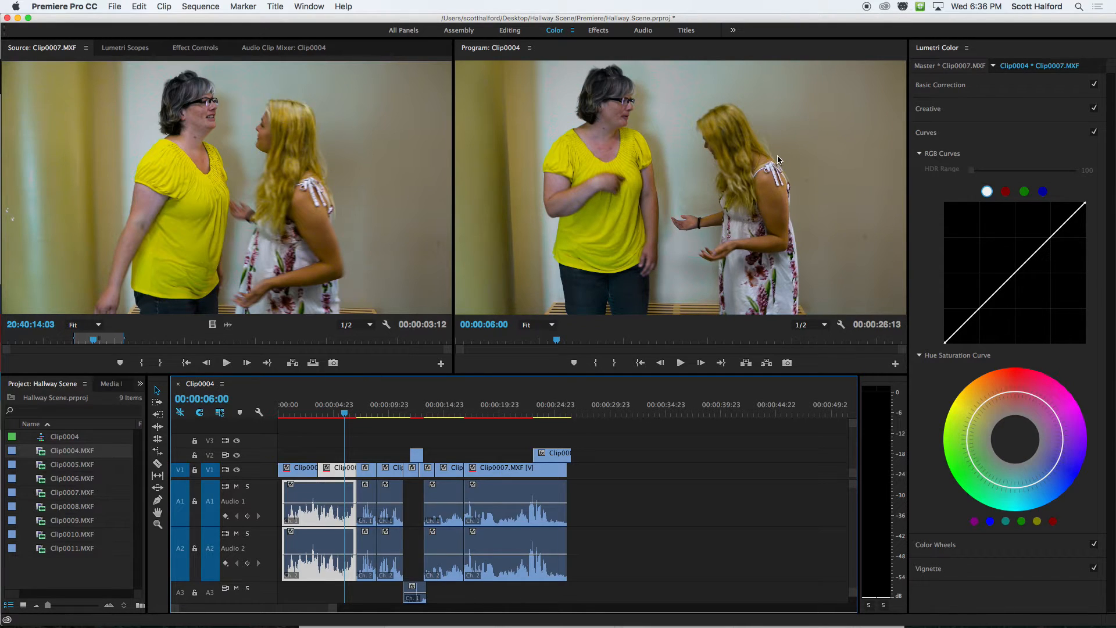
# Show the Clip0007.MXF master clip's Basic Correction settings together with the Lumetri Scopes.
pyautogui.click(935, 66)
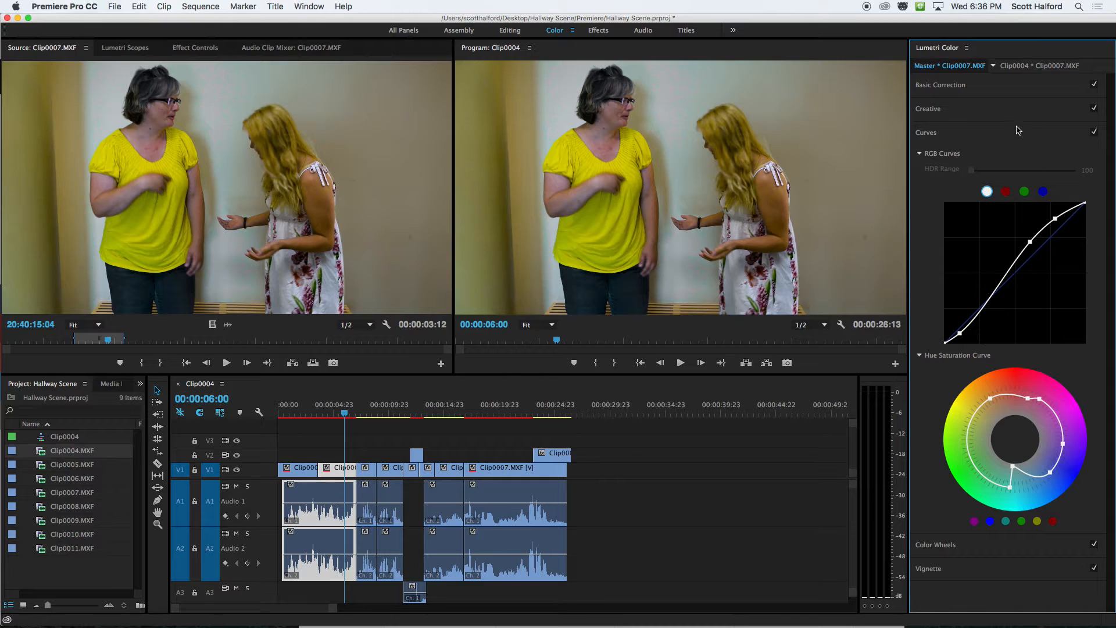
pyautogui.click(966, 85)
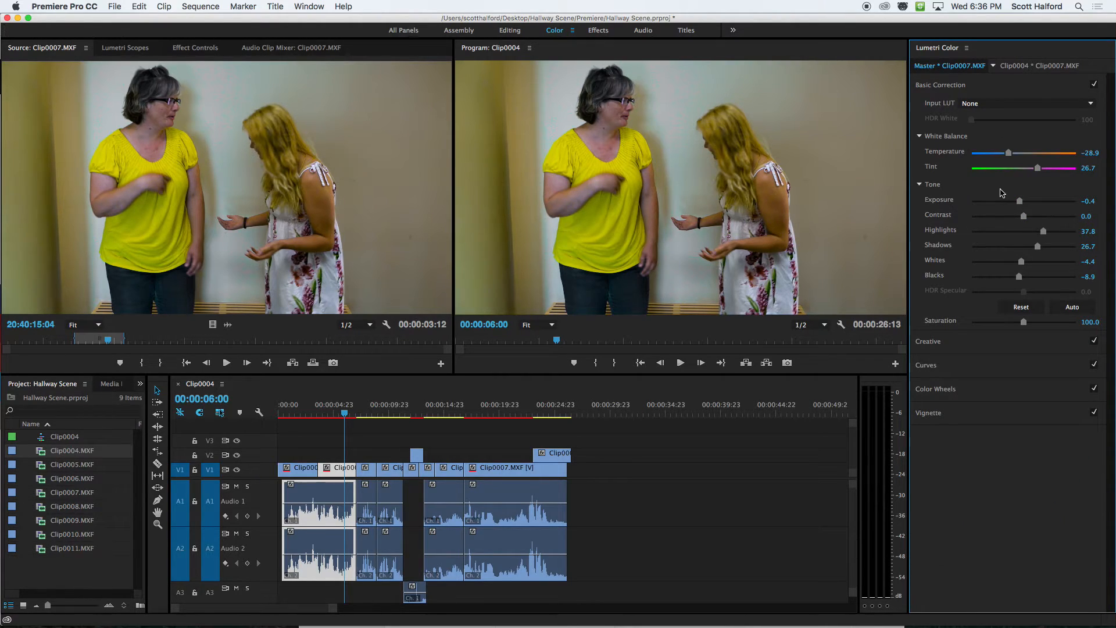
pyautogui.click(110, 50)
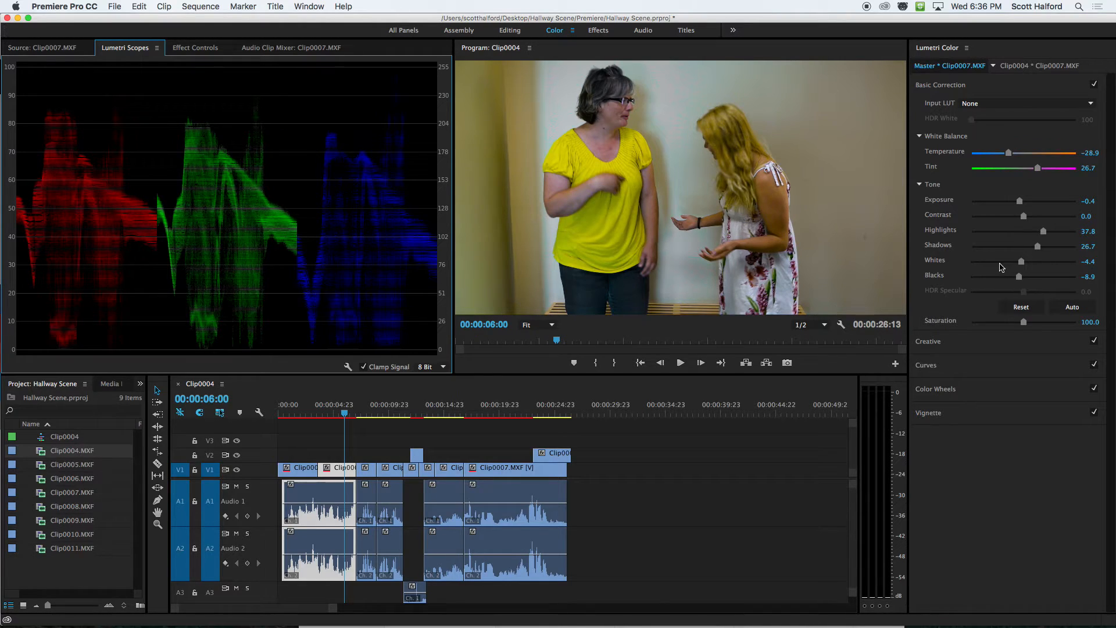
# Try raising Exposure to 0.2 and Whites to 24.4 on the Clip0007.MXF master clip, and undo both changes.
pyautogui.moveTo(1019, 203); pyautogui.dragTo(1026, 202)
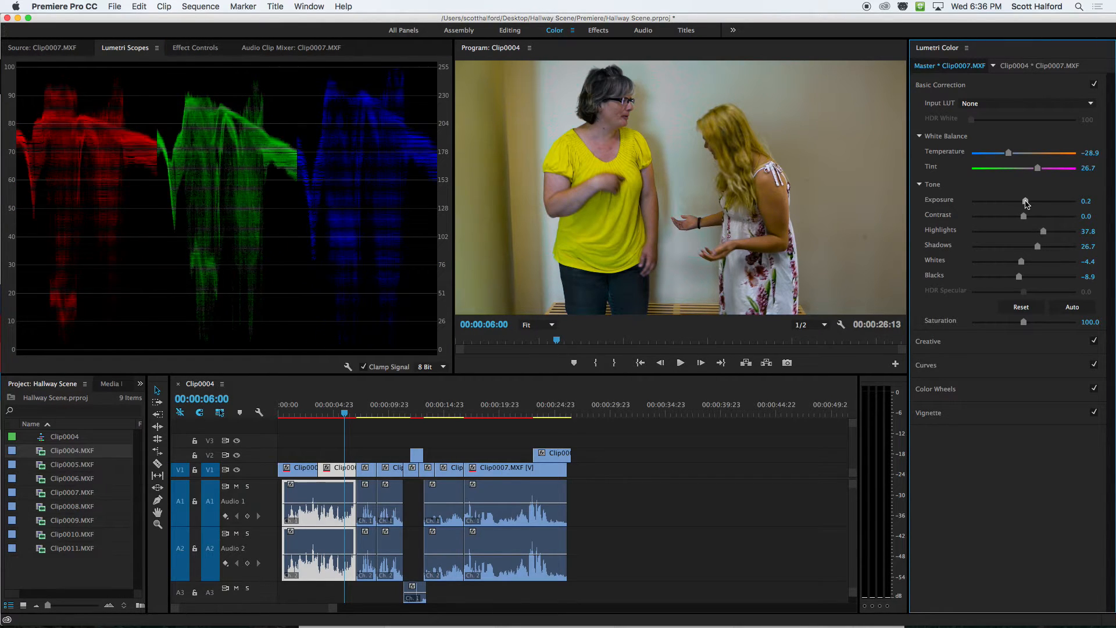
pyautogui.moveTo(1022, 265); pyautogui.dragTo(1038, 265)
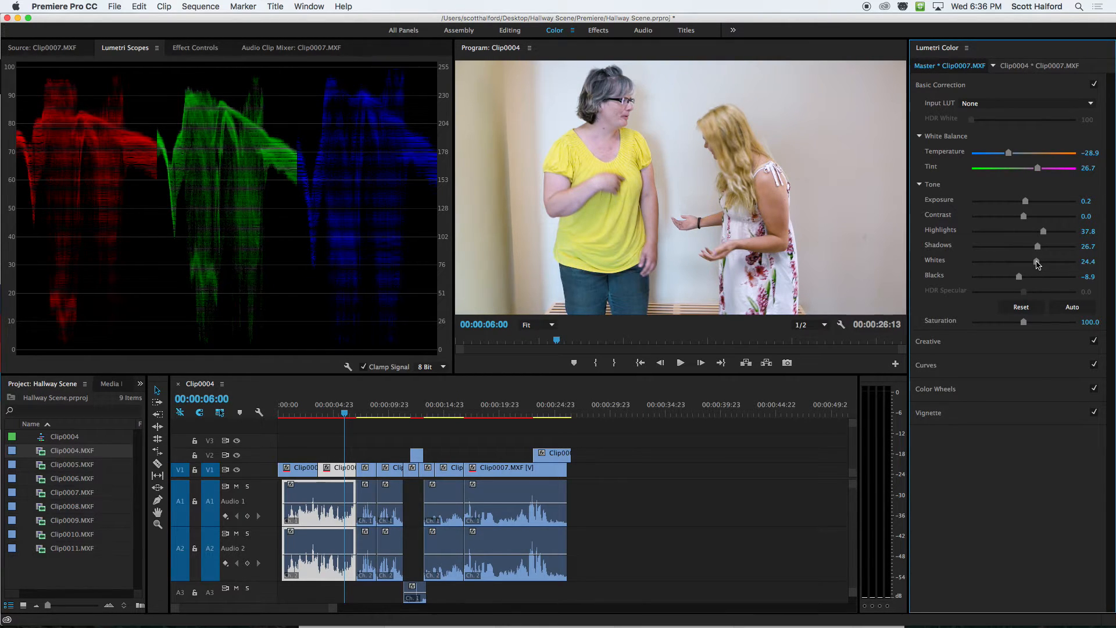
pyautogui.press('super+z')
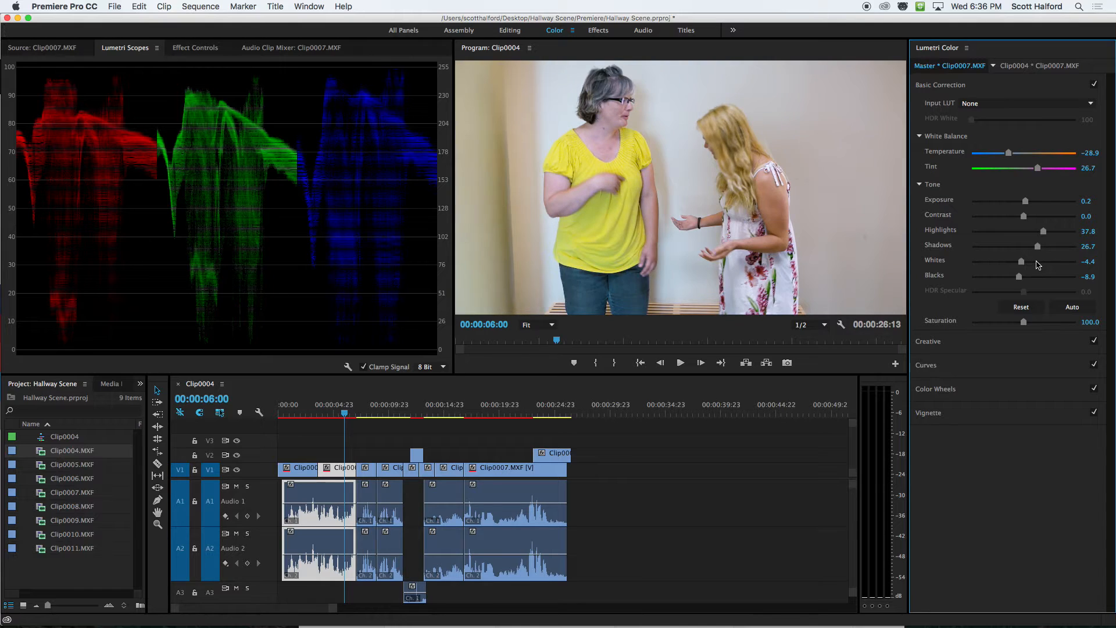
pyautogui.press('super+z')
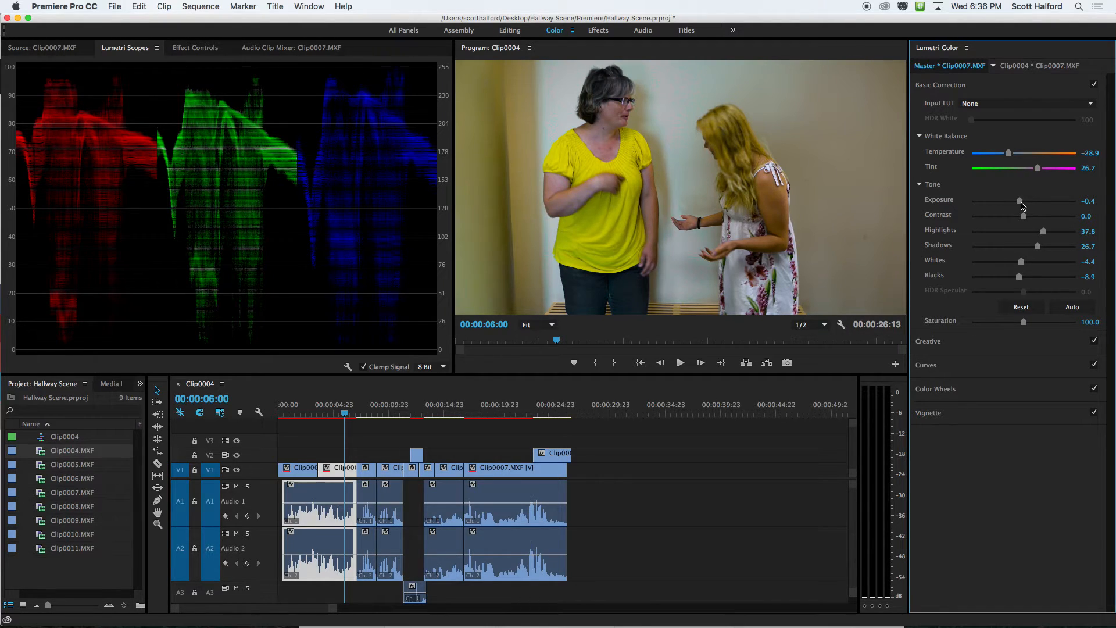
# Try Exposure 0.6 on the Clip0007.MXF master clip, bring it down to -0.1, and lower Shadows to 20.0.
pyautogui.click(1088, 201)
pyautogui.write('0.6')
pyautogui.press('Return')
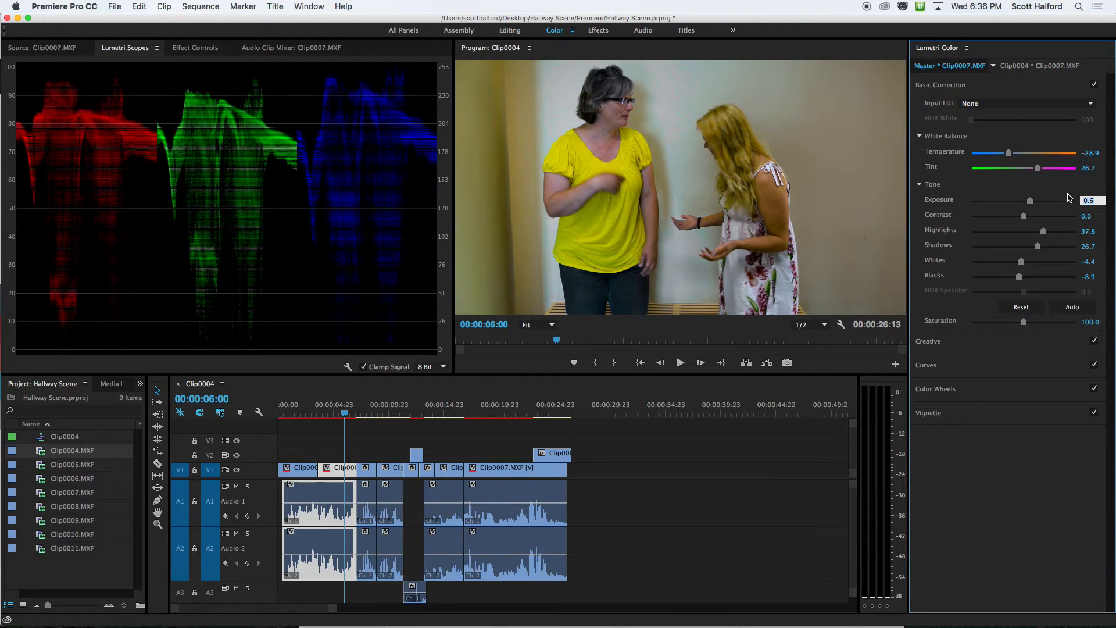
pyautogui.click(1057, 191)
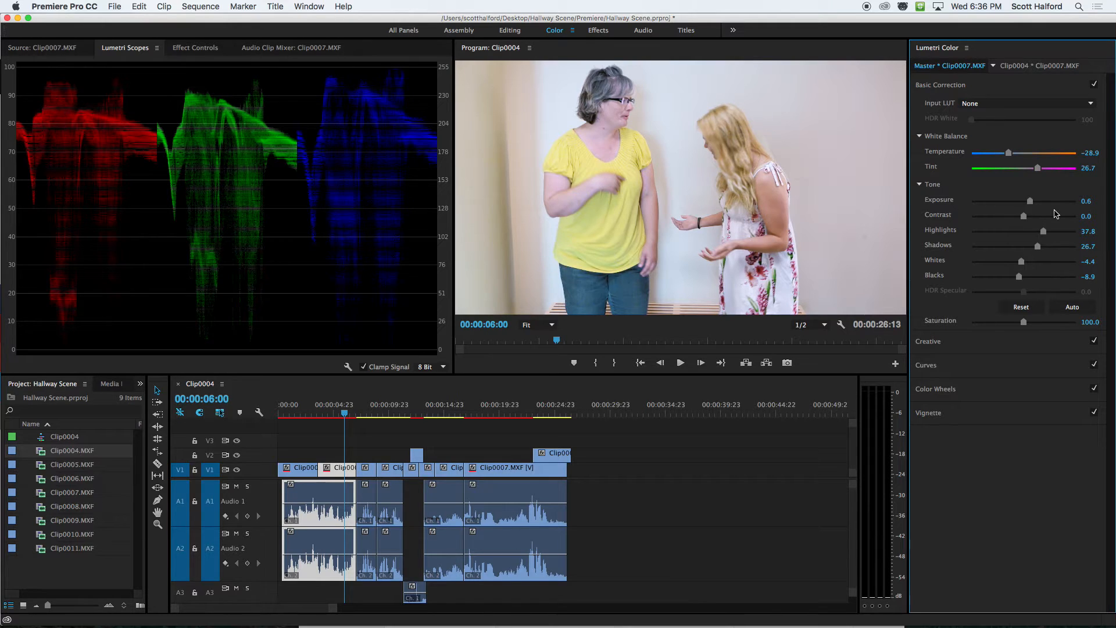
pyautogui.moveTo(1029, 201); pyautogui.dragTo(1022, 202)
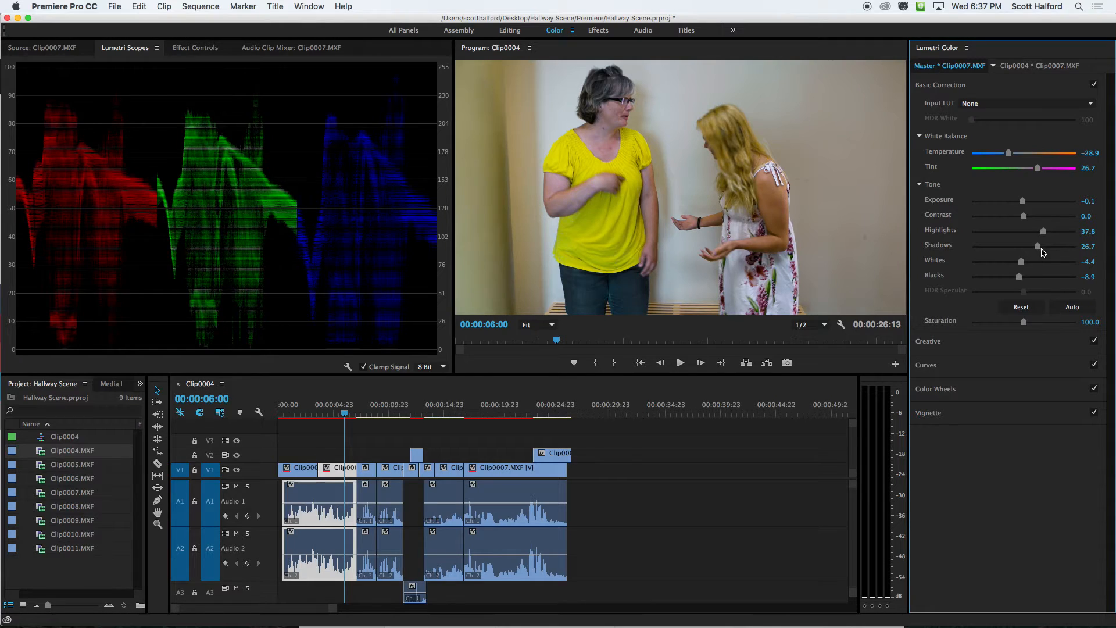
pyautogui.moveTo(1040, 252); pyautogui.dragTo(1035, 251)
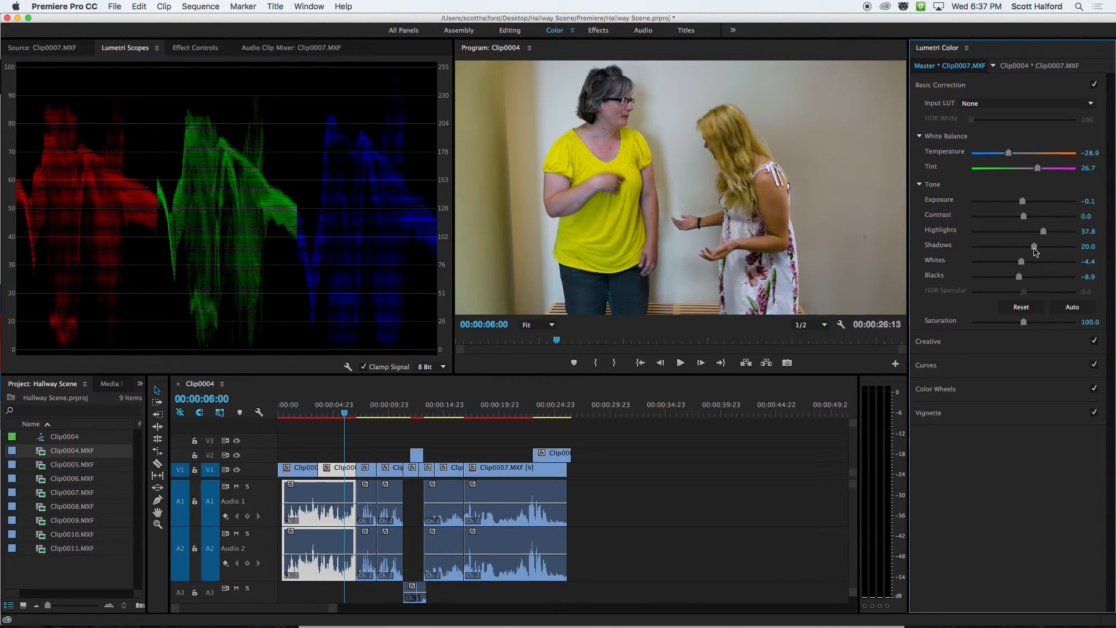
# Compare the frames on either side of the cut between Clip0004.MXF and Clip0007.MXF to judge how well the colors match.
pyautogui.click(326, 413)
pyautogui.press('Up')
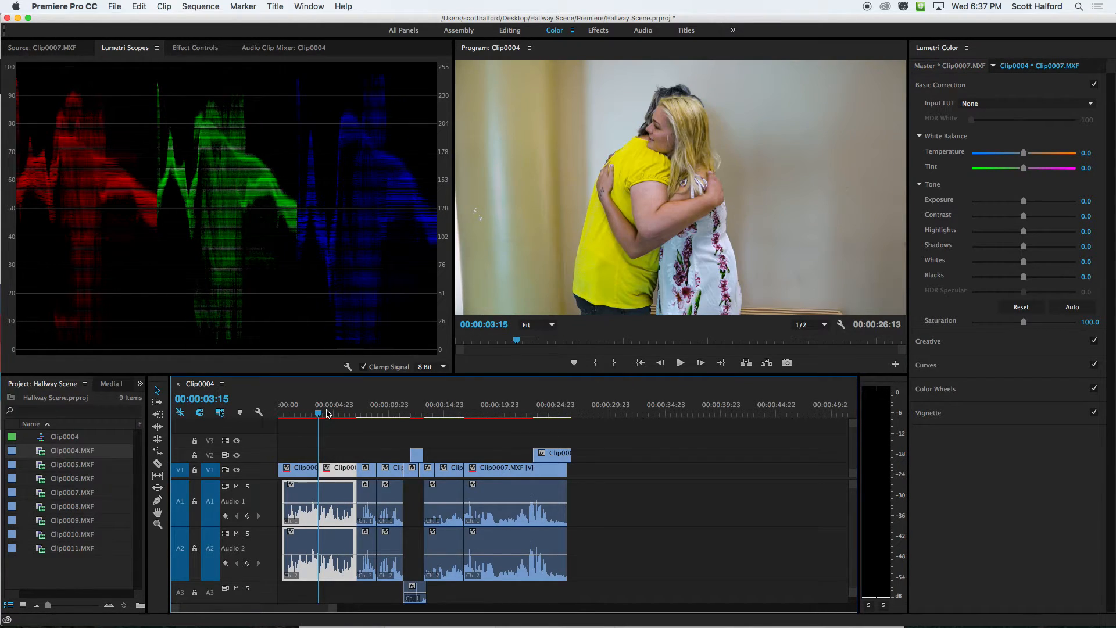
pyautogui.press('Left')
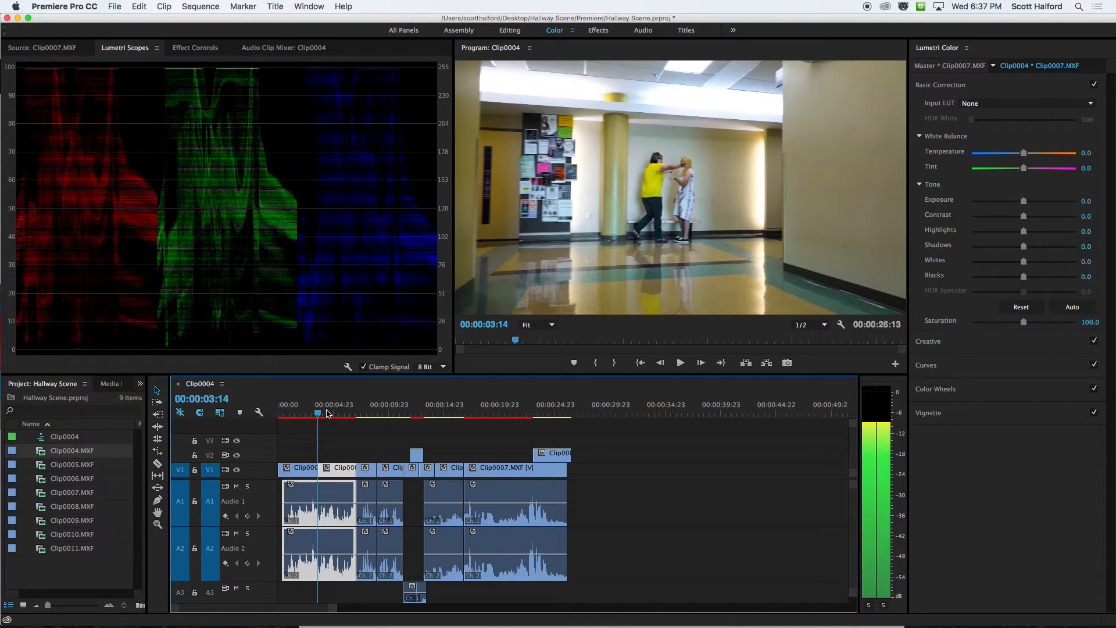
pyautogui.press('Right')
pyautogui.press('Left')
pyautogui.press('Right')
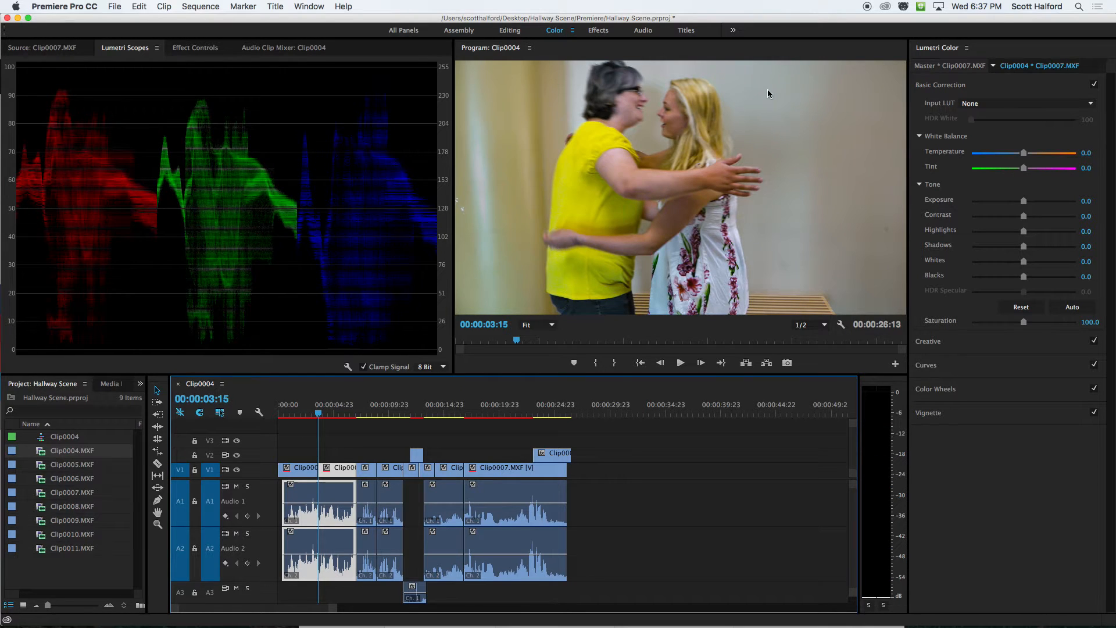
pyautogui.press('Left')
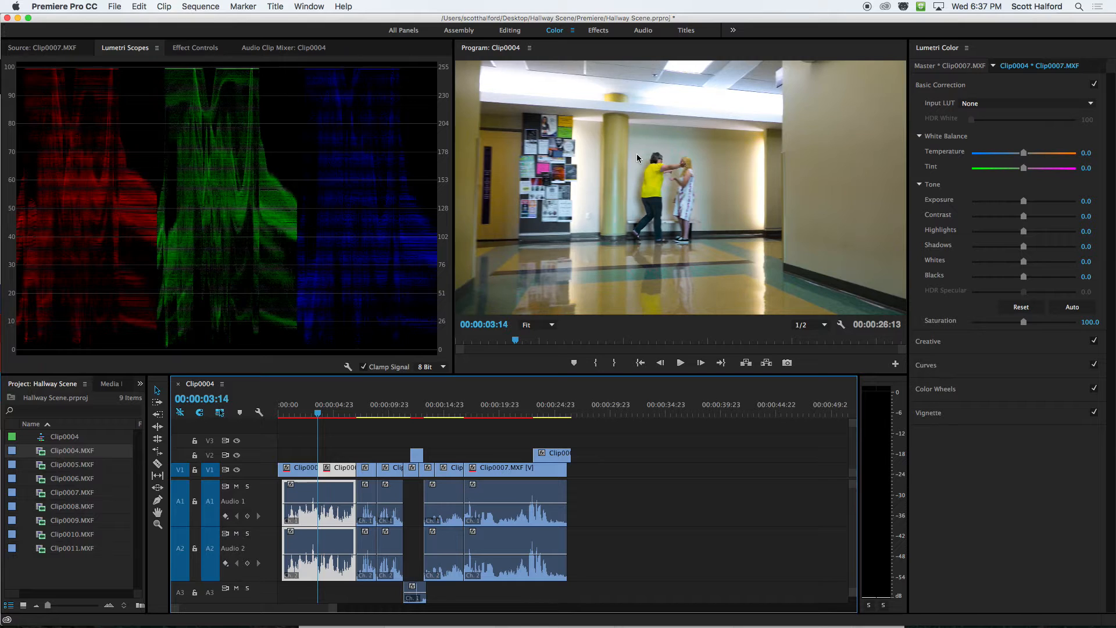
pyautogui.press('Left')
pyautogui.press('Right')
pyautogui.press('Right')
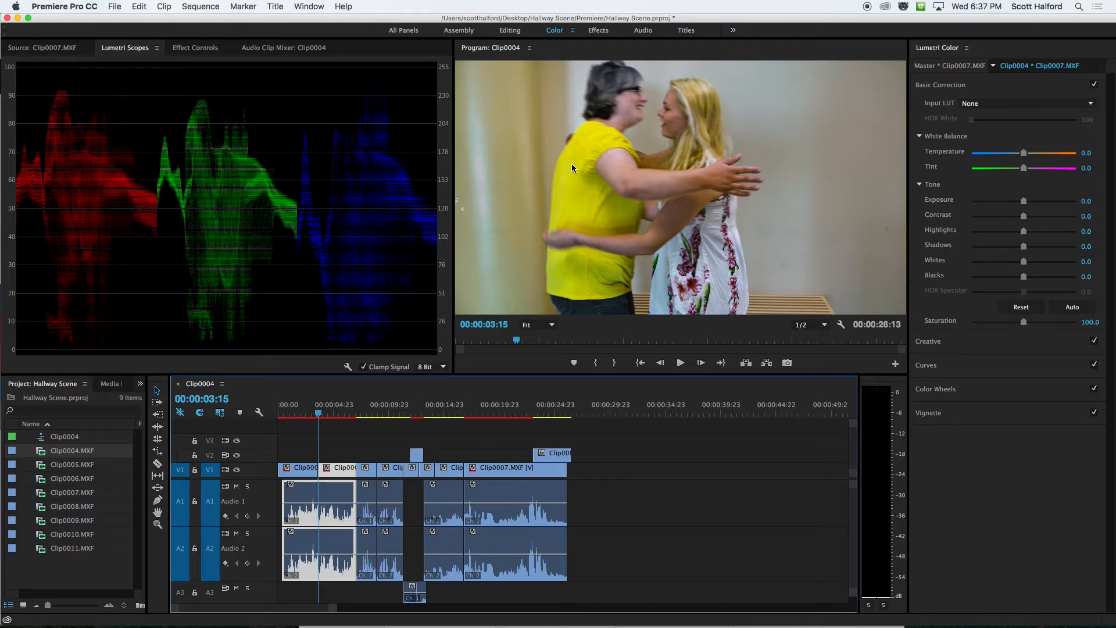
pyautogui.click(333, 414)
pyautogui.moveTo(333, 413)
pyautogui.mouseDown()
pyautogui.moveTo(345, 413)
pyautogui.moveTo(318, 412)
pyautogui.mouseUp()
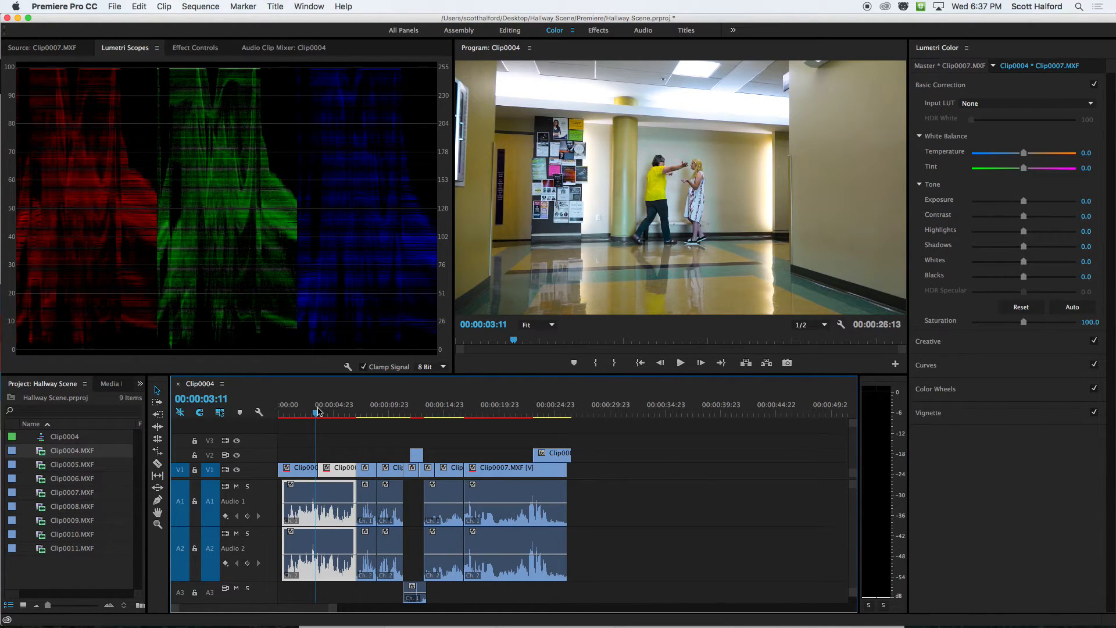
pyautogui.click(318, 411)
pyautogui.press('Left')
pyautogui.press('Right')
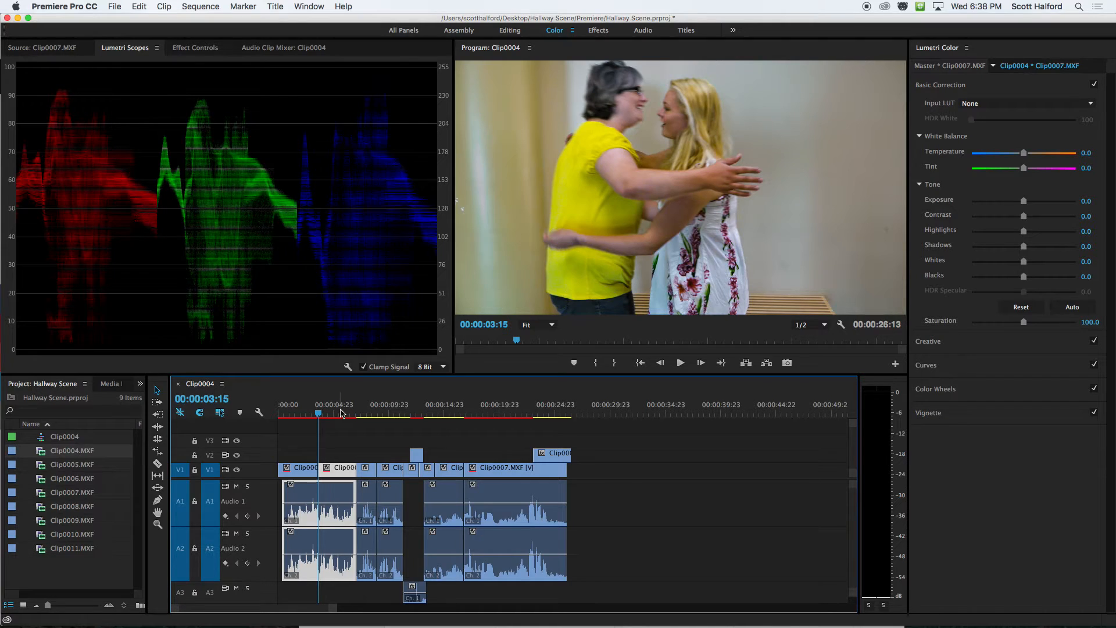
# Compare the corrected Clip0007.MXF shot with the uncorrected Clip0008.MXF close-up and return to 00:00:05:20.
pyautogui.click(341, 413)
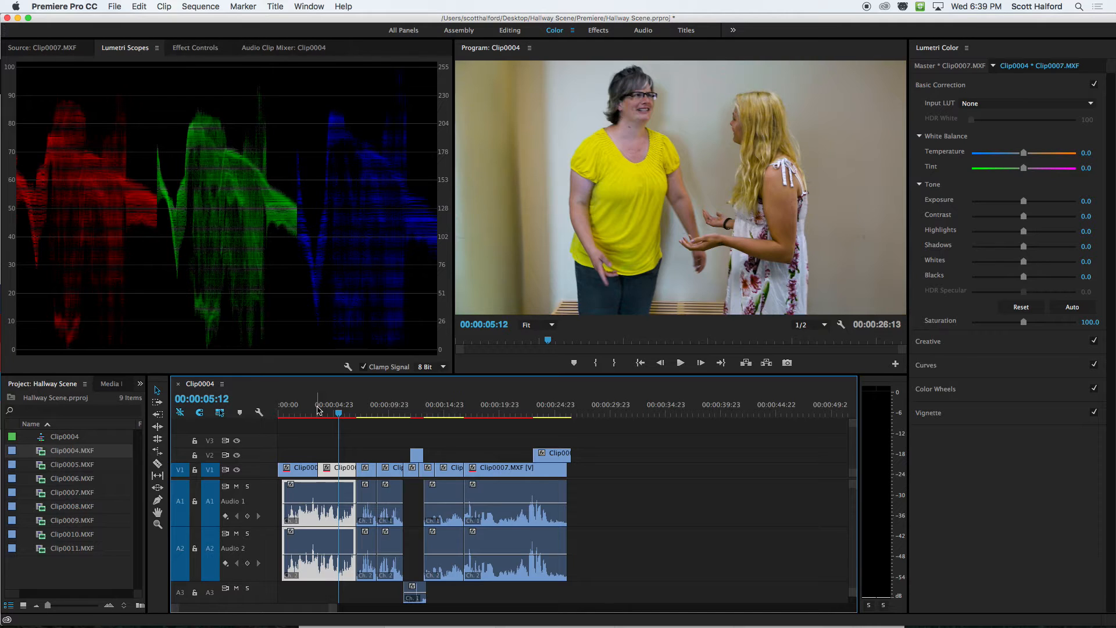
pyautogui.click(404, 414)
pyautogui.moveTo(404, 413); pyautogui.dragTo(392, 416)
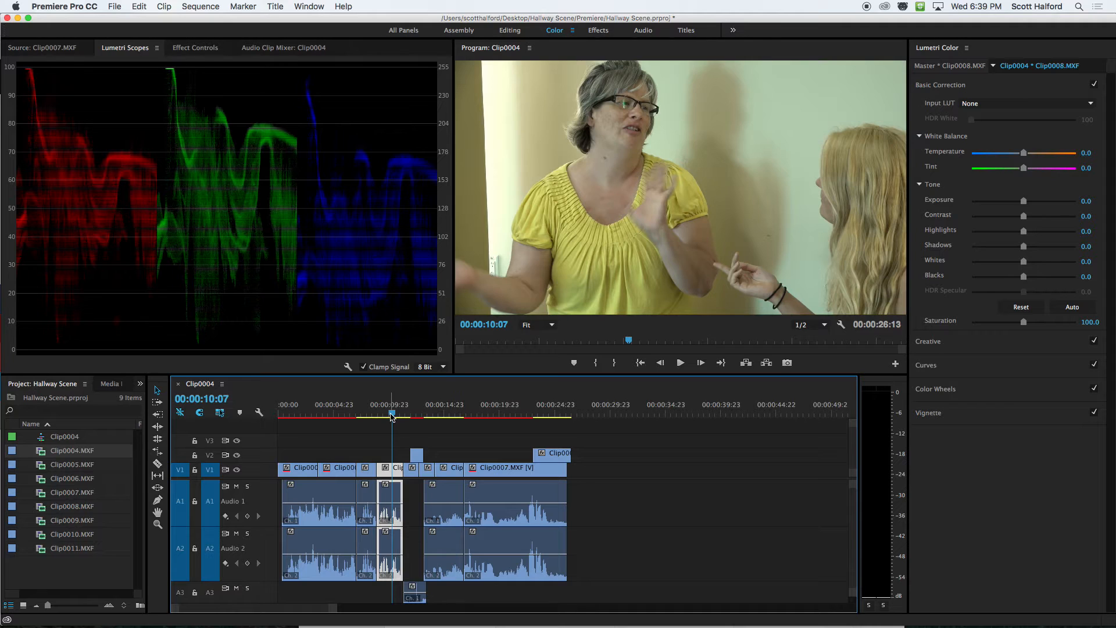
pyautogui.moveTo(391, 416); pyautogui.dragTo(344, 418)
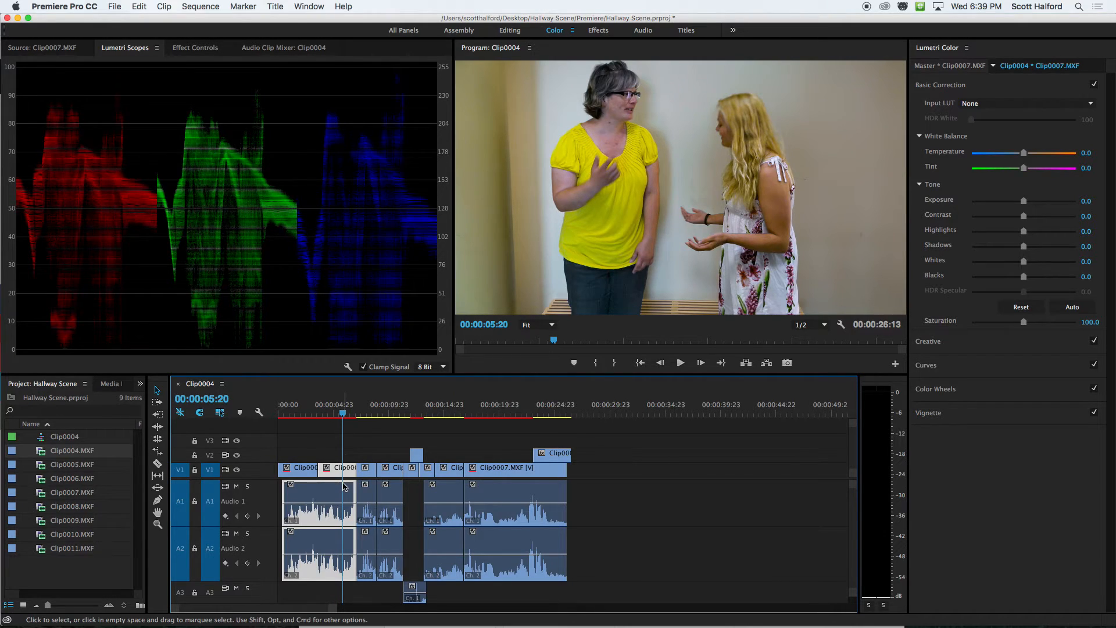
# Enlarge the timeline and inspect the final Clip0007.MXF shot at several points, playing it from its beginning.
pyautogui.press('=')
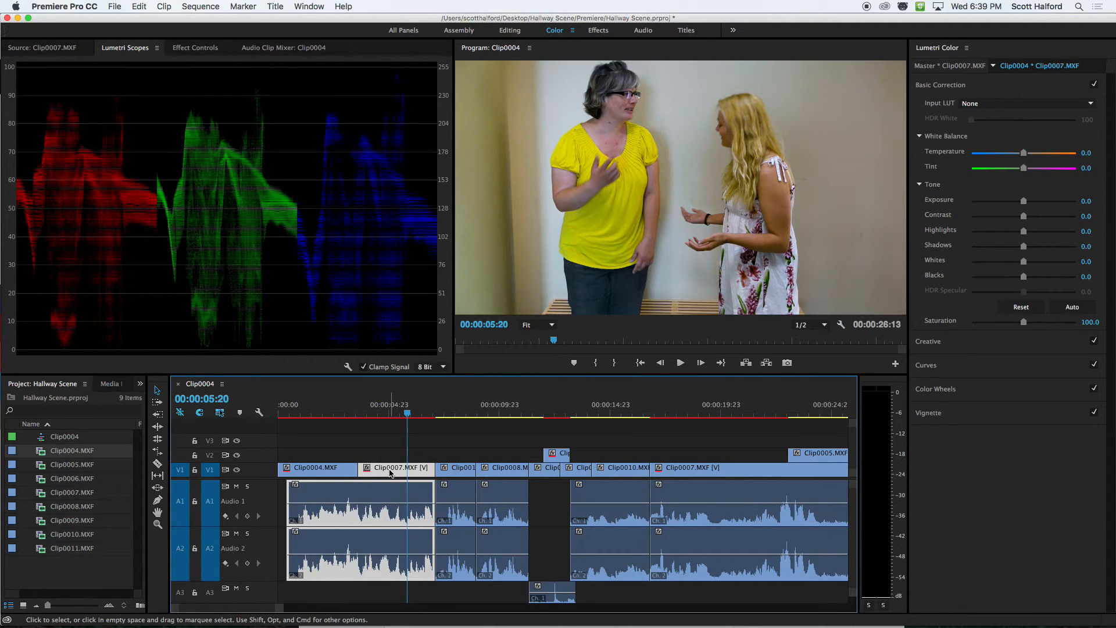
pyautogui.click(693, 410)
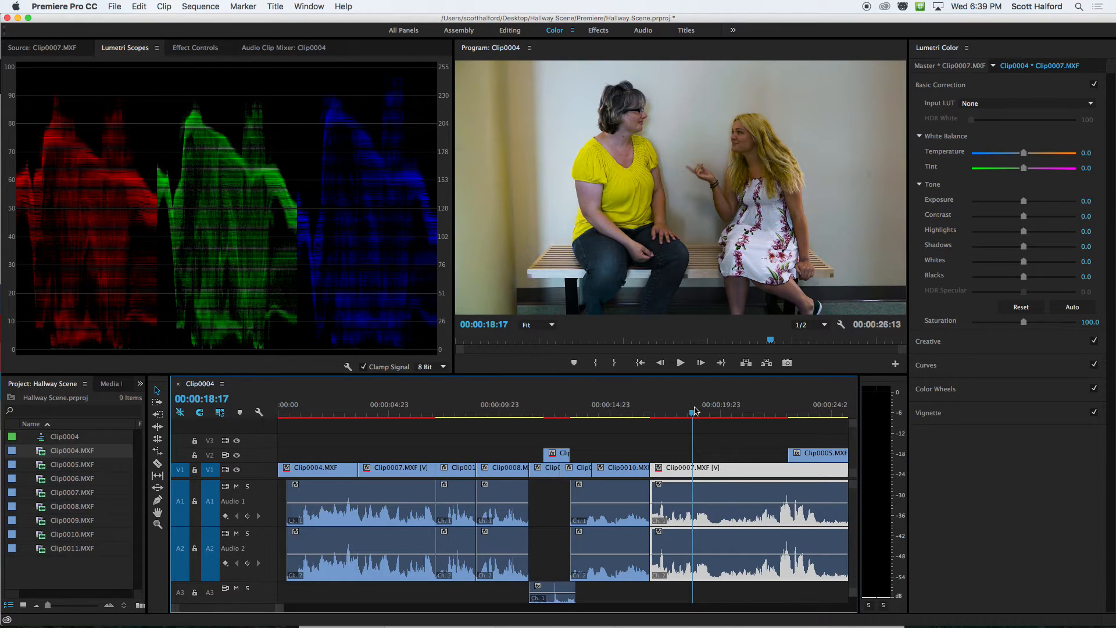
pyautogui.click(762, 411)
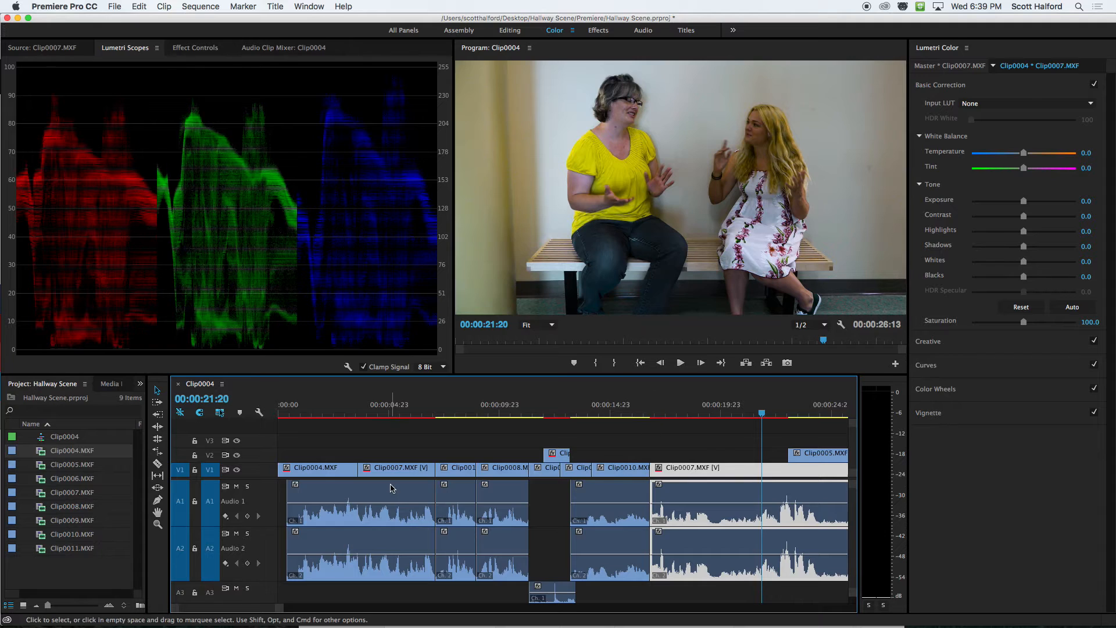
pyautogui.click(652, 413)
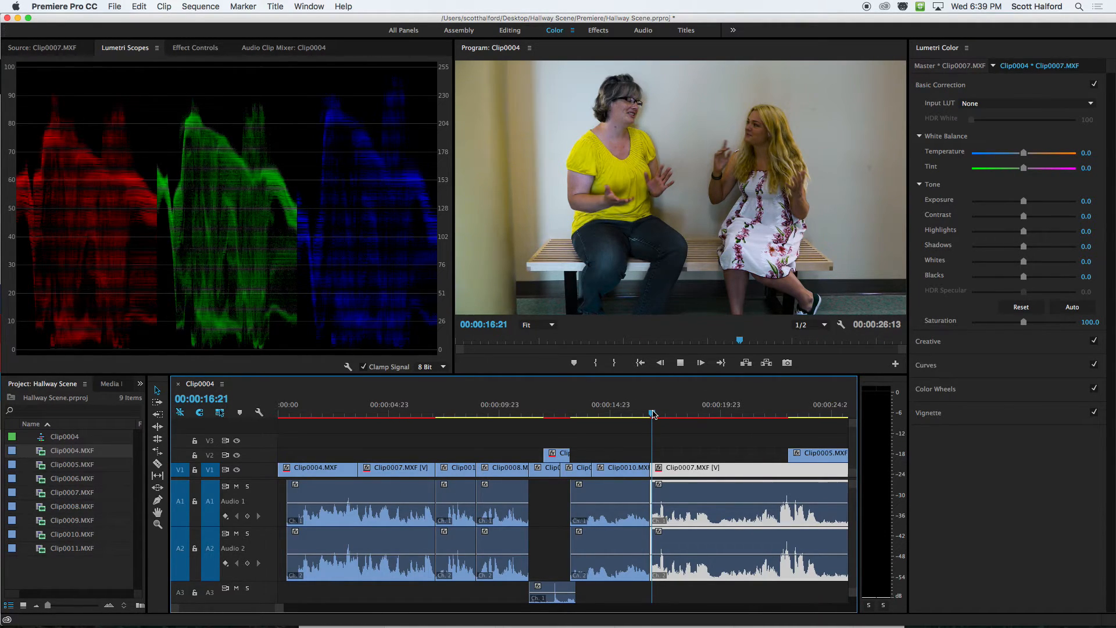
pyautogui.press('space')
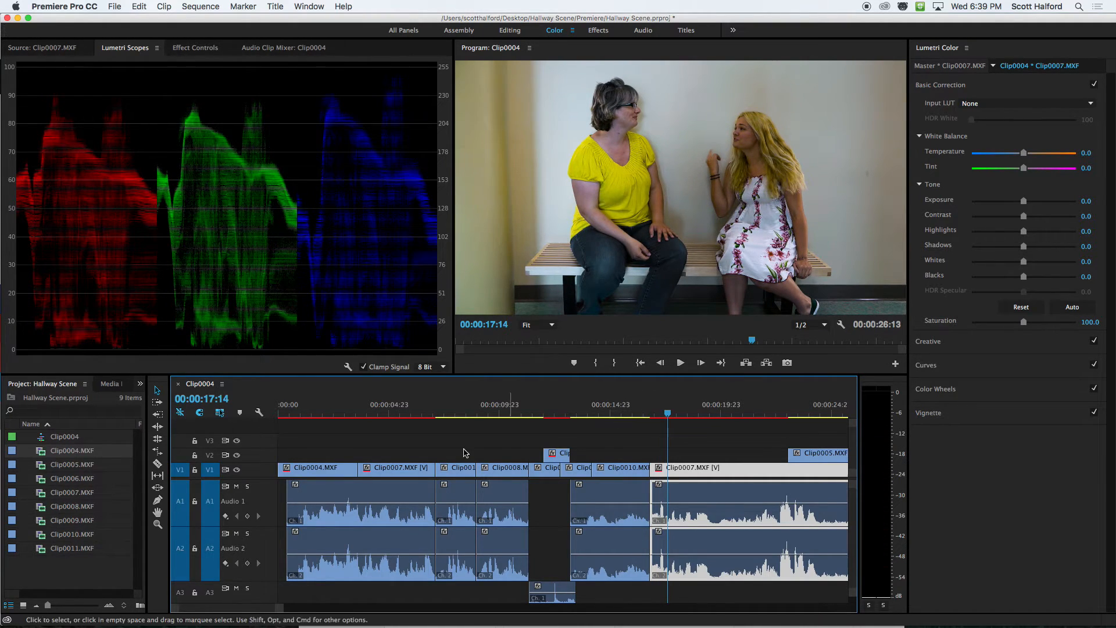
# Return to the first Clip0007.MXF shot, select the Clip0004 sequence in the project, and clear the timeline selection.
pyautogui.click(407, 414)
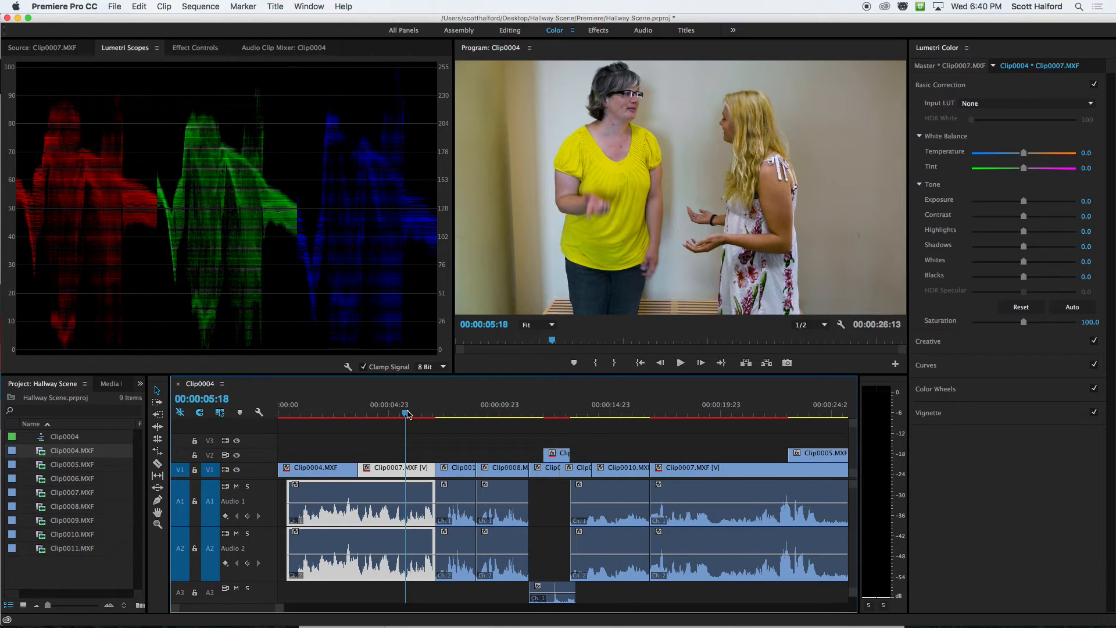
pyautogui.click(71, 439)
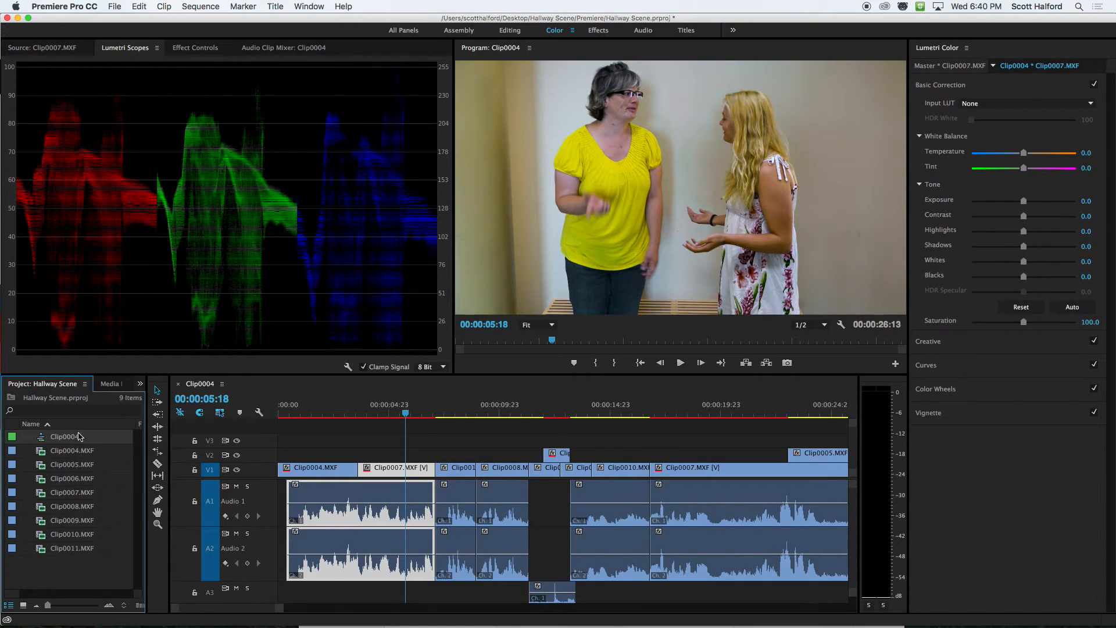
pyautogui.click(450, 452)
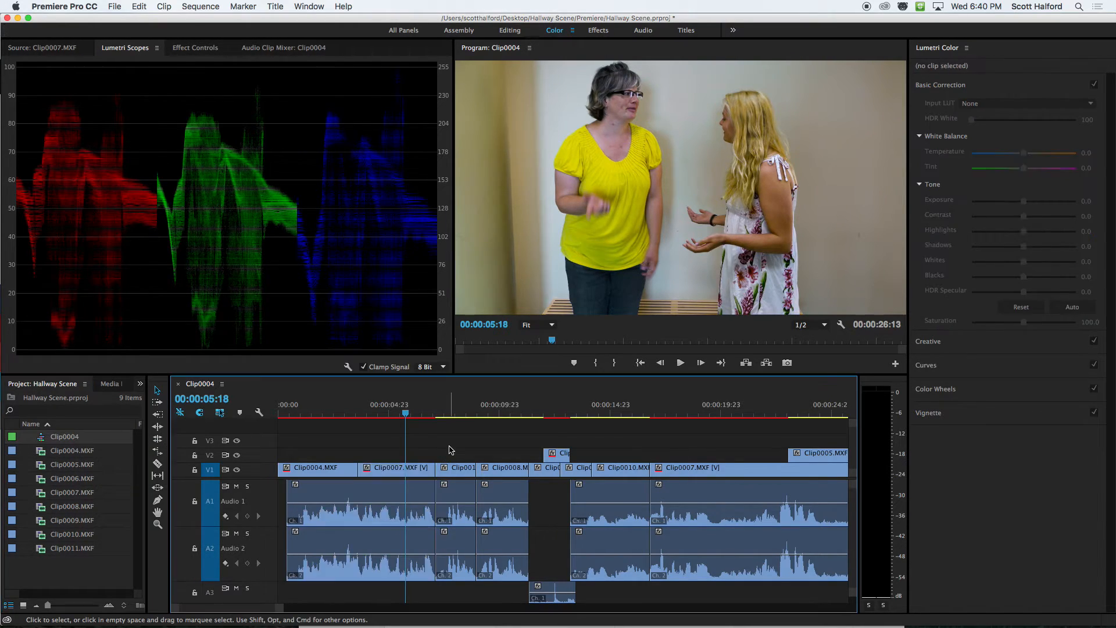
# Copy the Lumetri Color effect from the master clip of the first Clip0007.MXF shot.
pyautogui.click(456, 414)
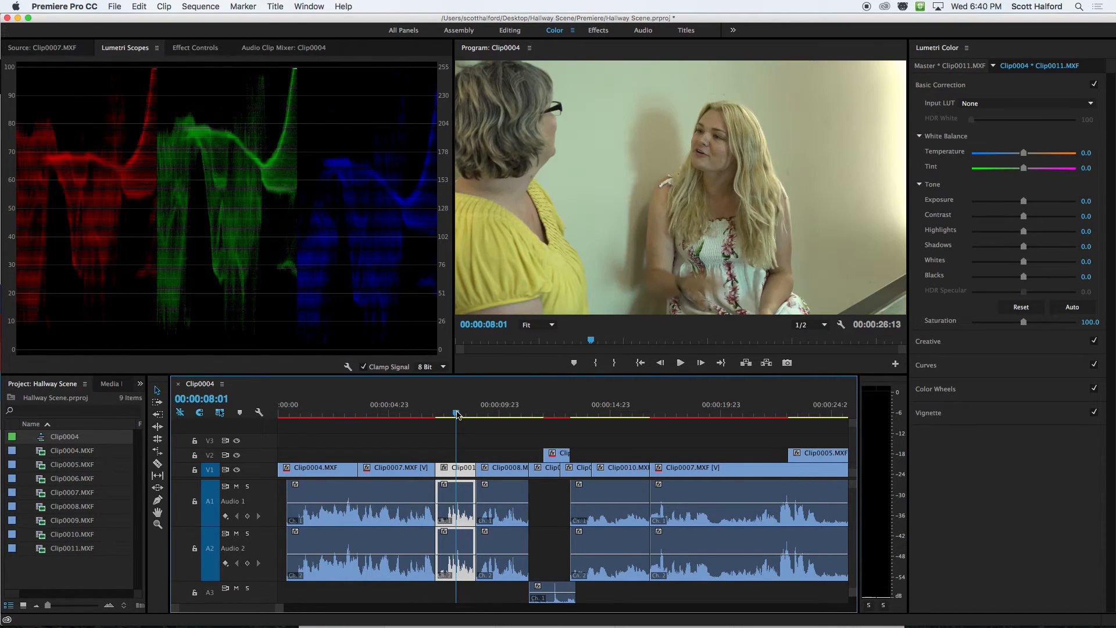
pyautogui.click(411, 414)
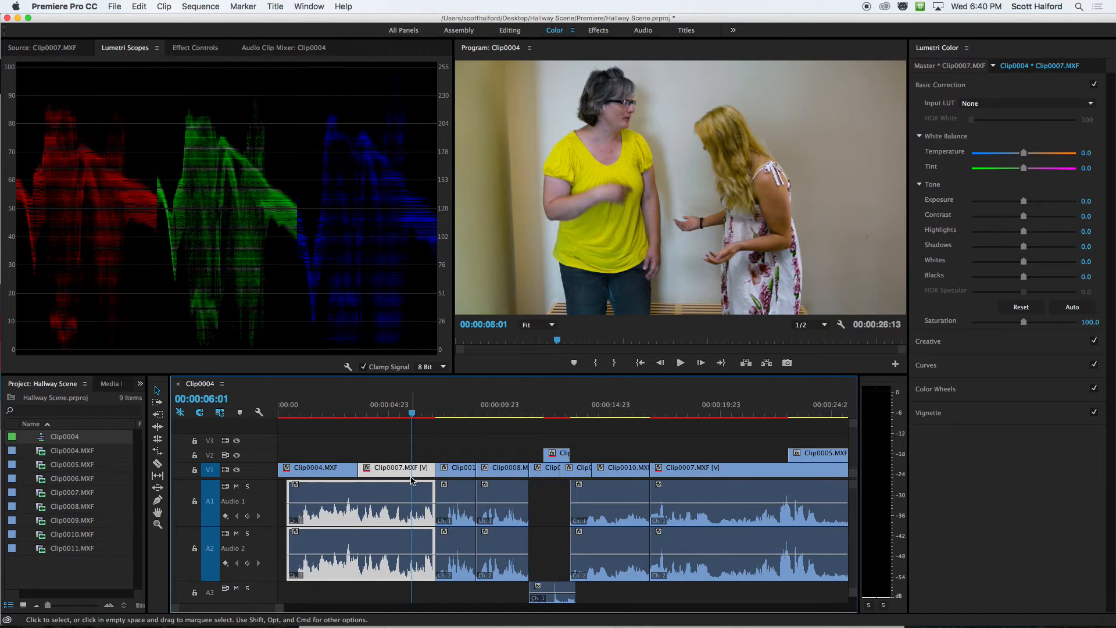
pyautogui.click(188, 48)
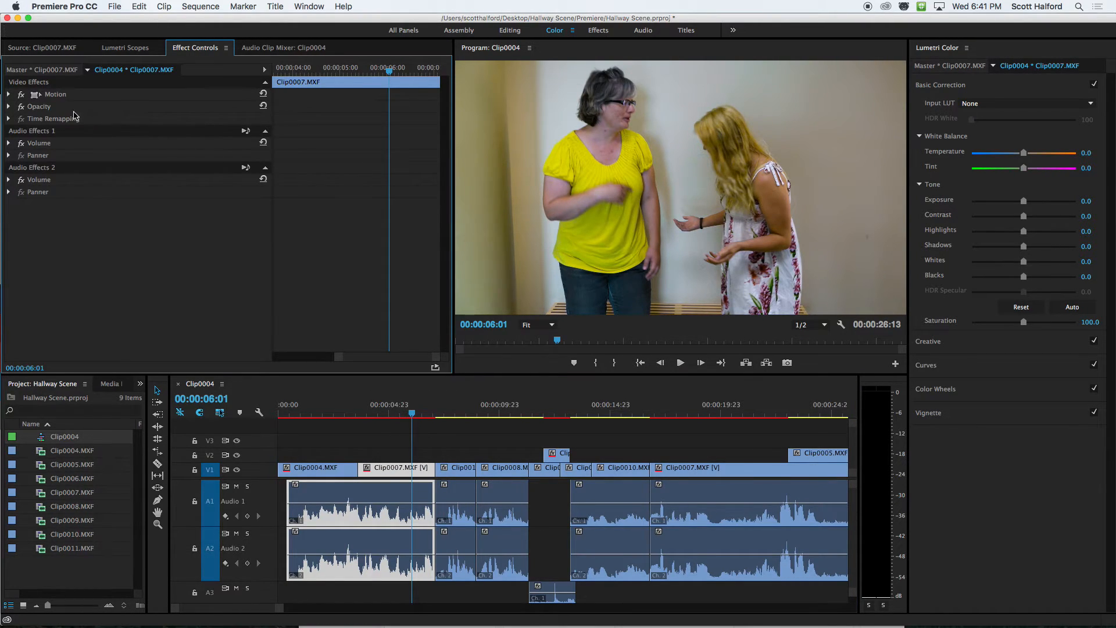
pyautogui.click(38, 71)
pyautogui.click(43, 97)
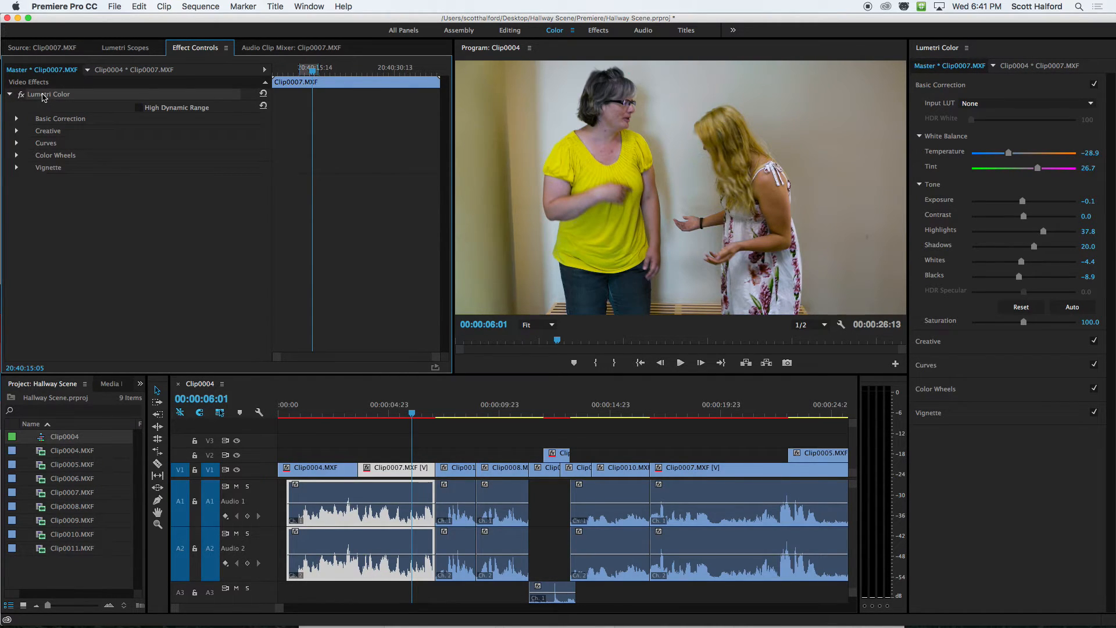
# Paste the copied Lumetri Color effect onto the uncorrected shots together, from Clip0011.MXF and Clip0008.MXF through Clip0010.MXF and Clip0005.MXF.
pyautogui.click(461, 413)
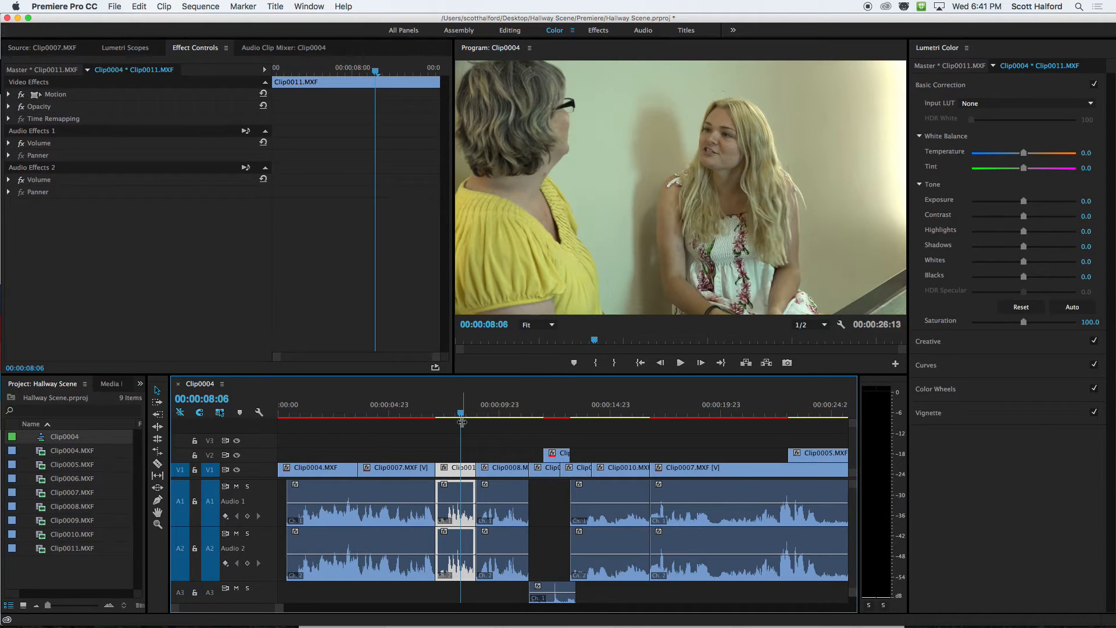
pyautogui.keyDown('shift'); pyautogui.click(495, 469); pyautogui.keyUp('shift')
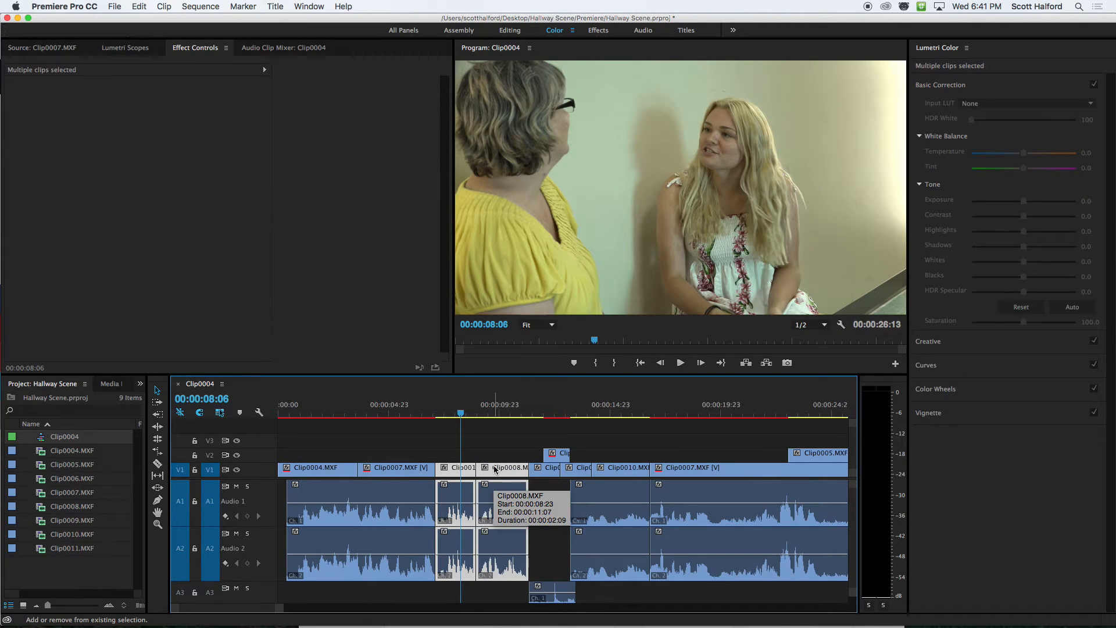
pyautogui.keyDown('shift'); pyautogui.click(538, 471); pyautogui.keyUp('shift')
pyautogui.keyDown('shift'); pyautogui.click(575, 470); pyautogui.keyUp('shift')
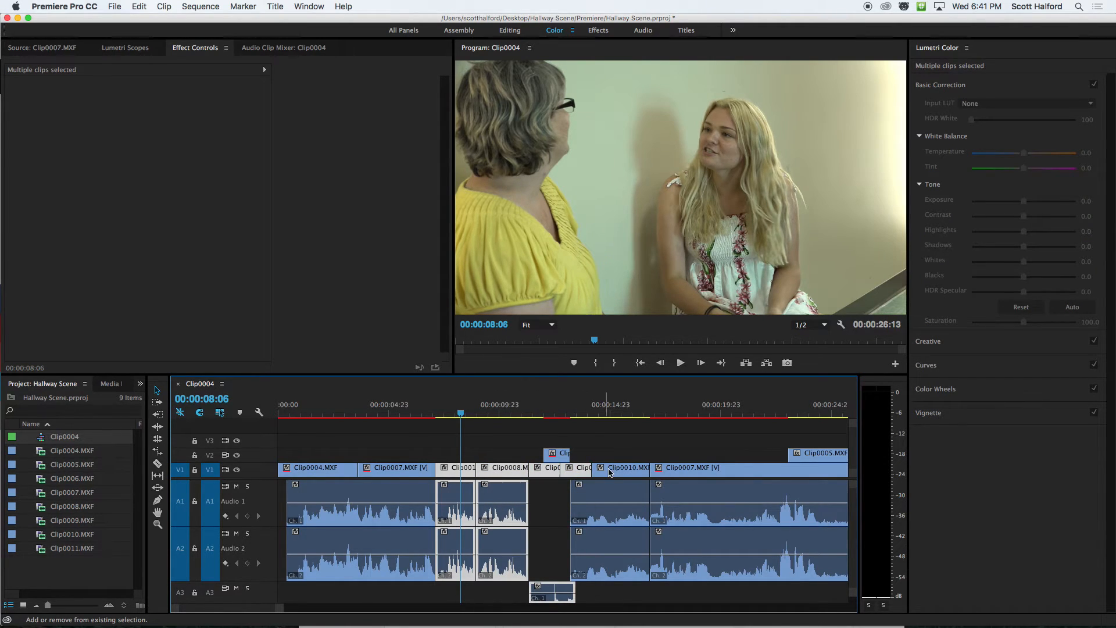
pyautogui.keyDown('shift'); pyautogui.click(612, 472); pyautogui.keyUp('shift')
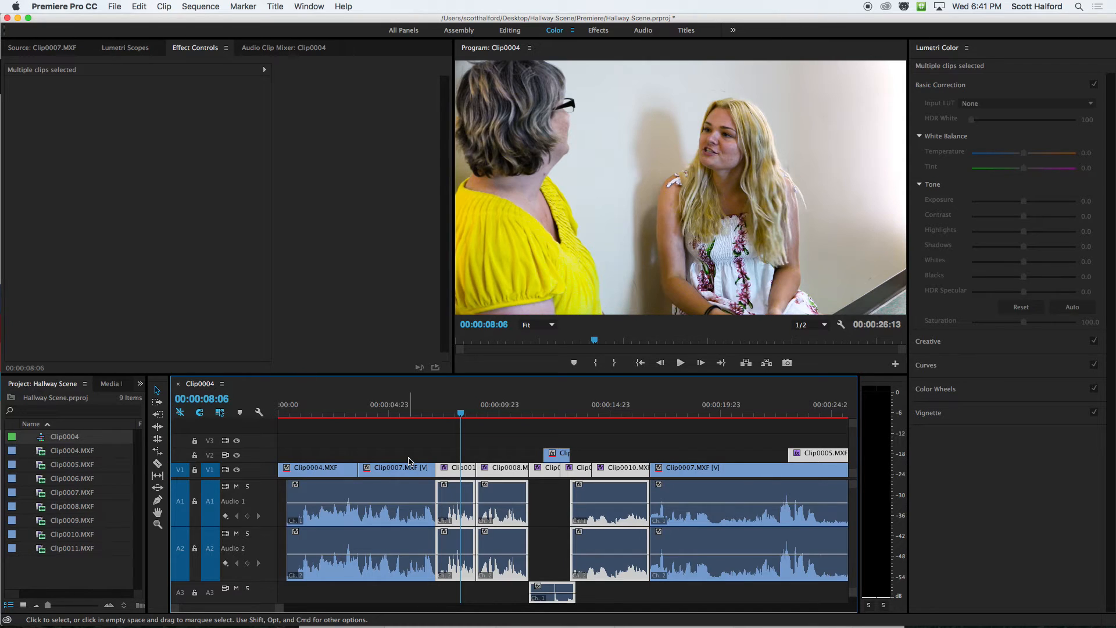
# Clear the timeline selection and compare the frames on either side of the cut between Clip0007.MXF and Clip0011.MXF.
pyautogui.click(447, 436)
pyautogui.click(442, 414)
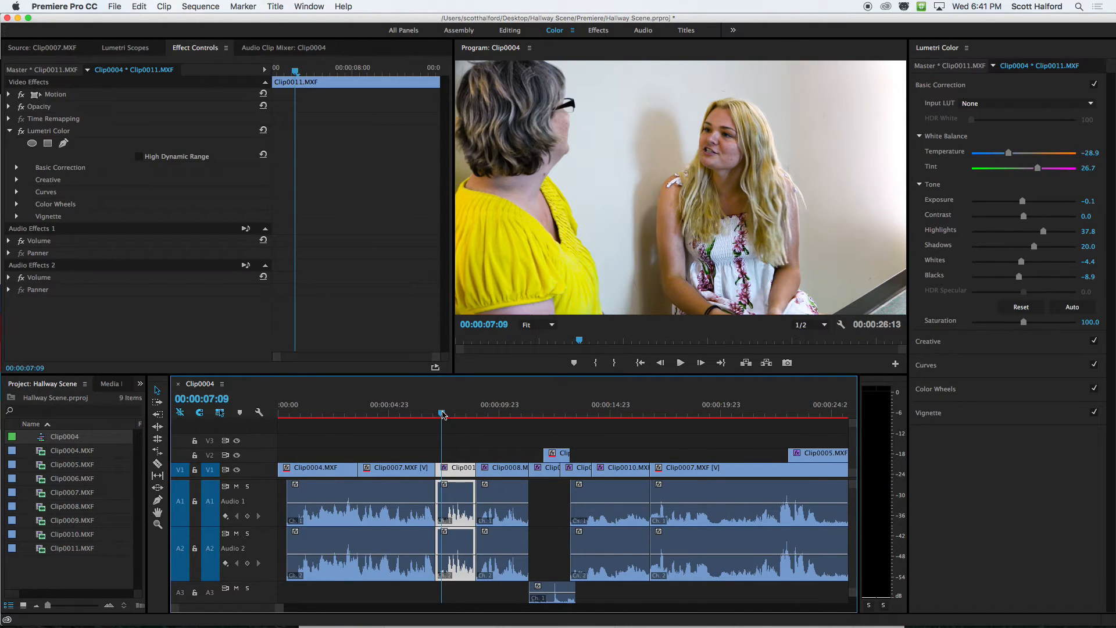
pyautogui.press('Up')
pyautogui.press('Left')
pyautogui.press('Right')
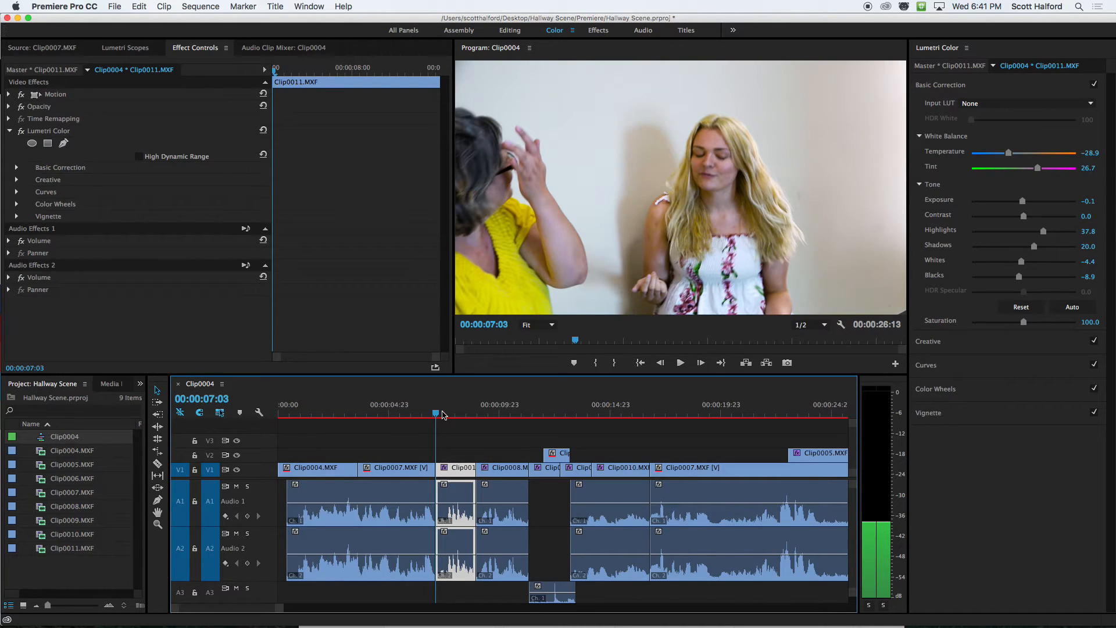
# Scrub through the Clip0011.MXF and Clip0008.MXF close-ups and compare their color with the first Clip0007.MXF wide shot.
pyautogui.click(453, 414)
pyautogui.moveTo(454, 414); pyautogui.dragTo(494, 414)
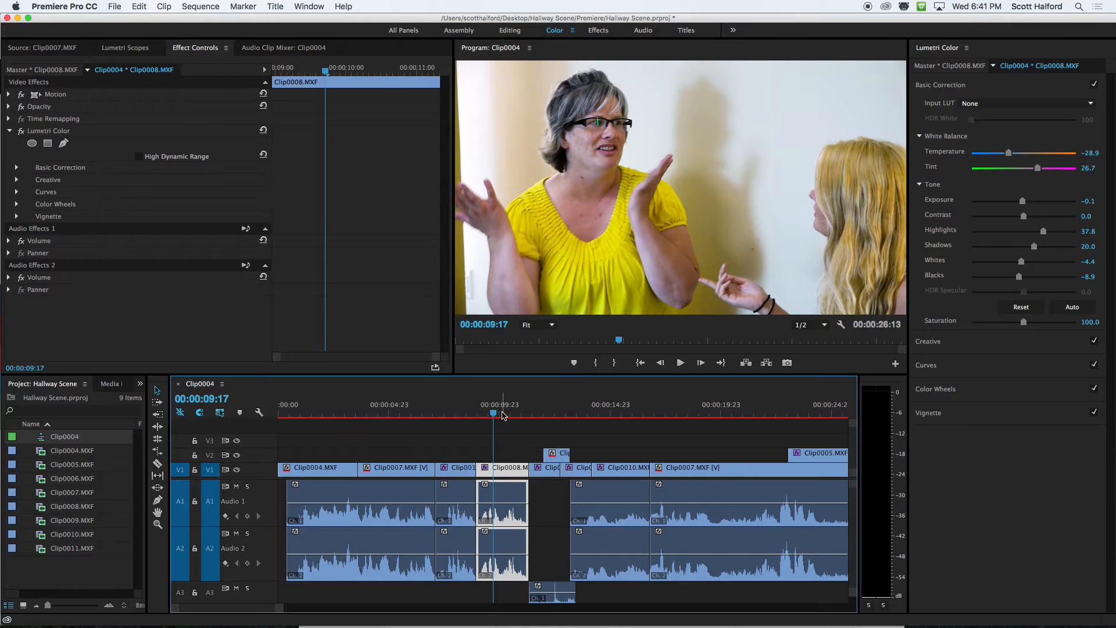
pyautogui.click(406, 413)
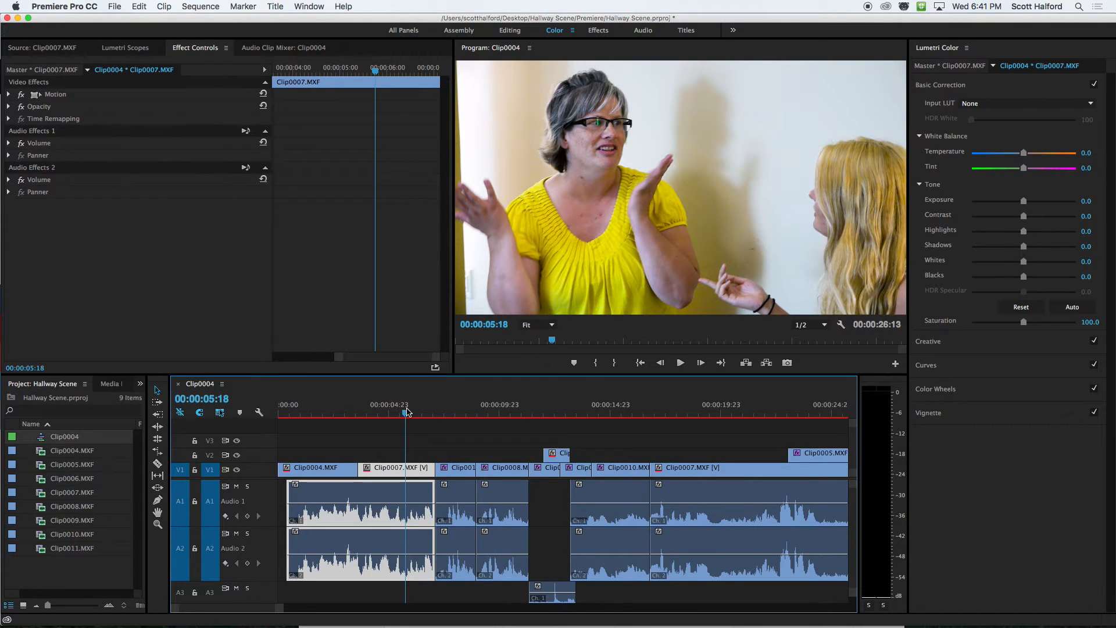
pyautogui.click(504, 411)
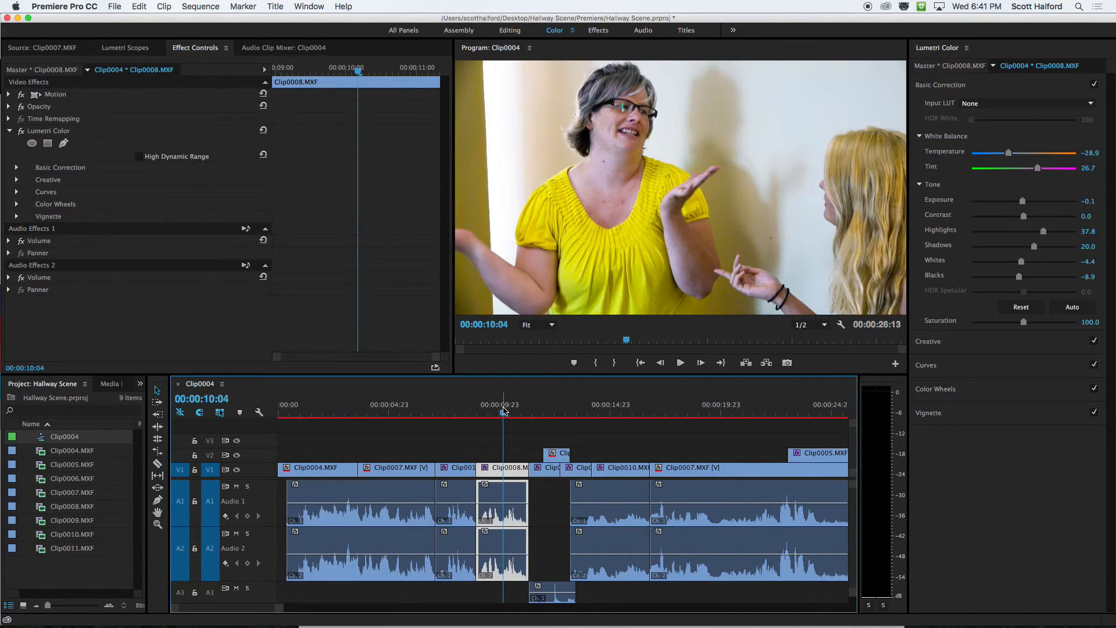
pyautogui.click(410, 413)
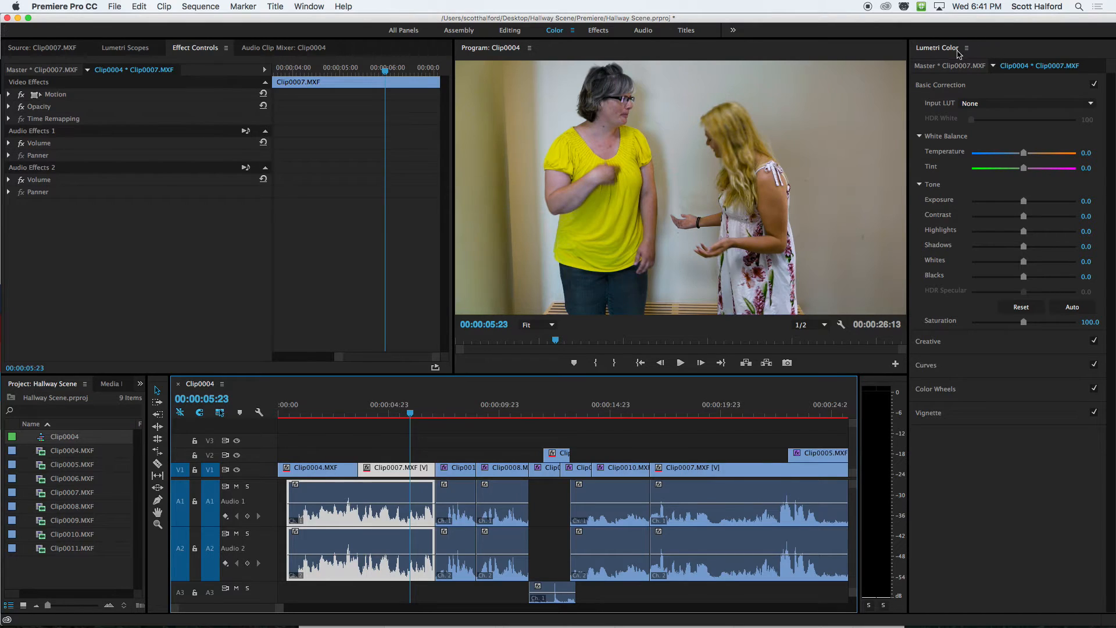
# Set the Clip0007.MXF master clip's exposure to 0.1 and its shadows to 7.8 in Lumetri Color.
pyautogui.click(945, 65)
pyautogui.doubleClick(1024, 201)
pyautogui.moveTo(1024, 202); pyautogui.dragTo(1026, 203)
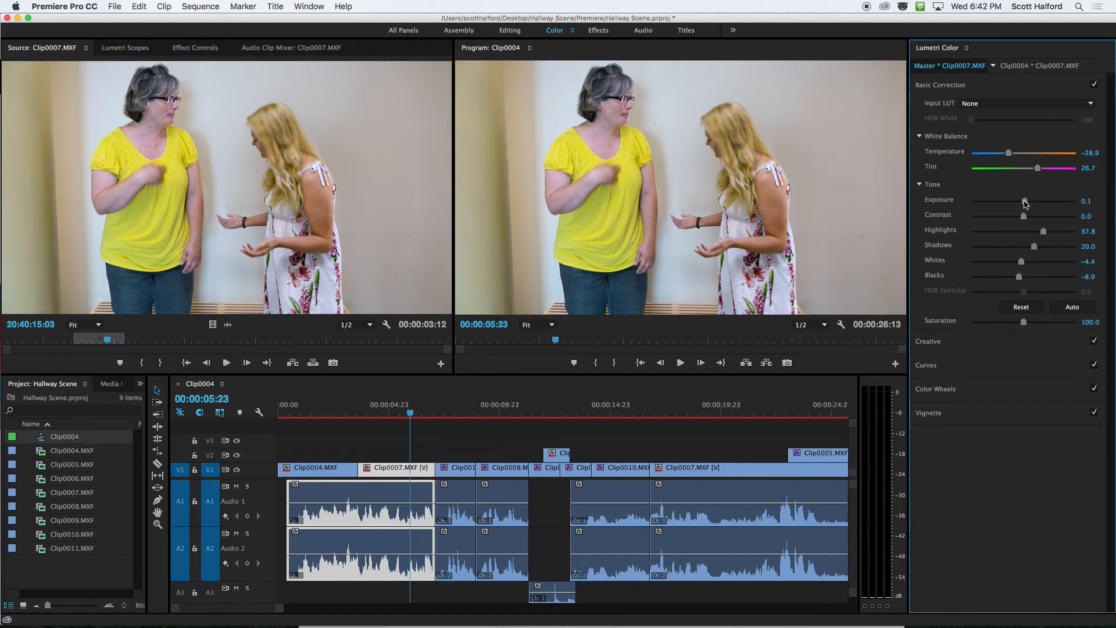
pyautogui.moveTo(1034, 247); pyautogui.dragTo(1028, 248)
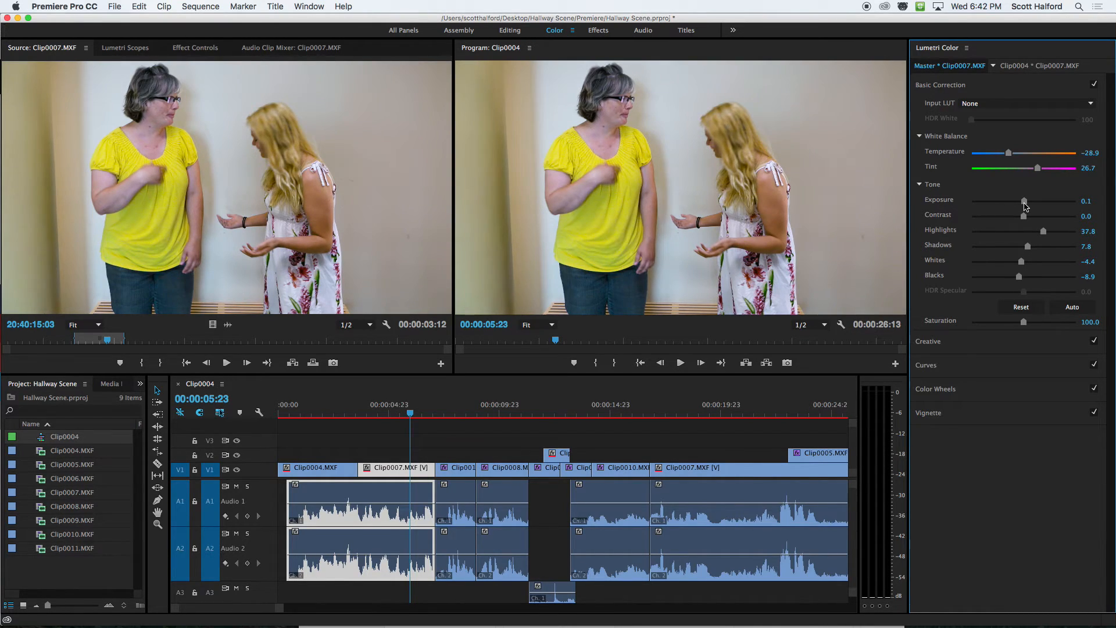
# Play the sequence from within Clip0004.MXF into the Clip0011.MXF close-up and render the sequence's video previews.
pyautogui.click(332, 411)
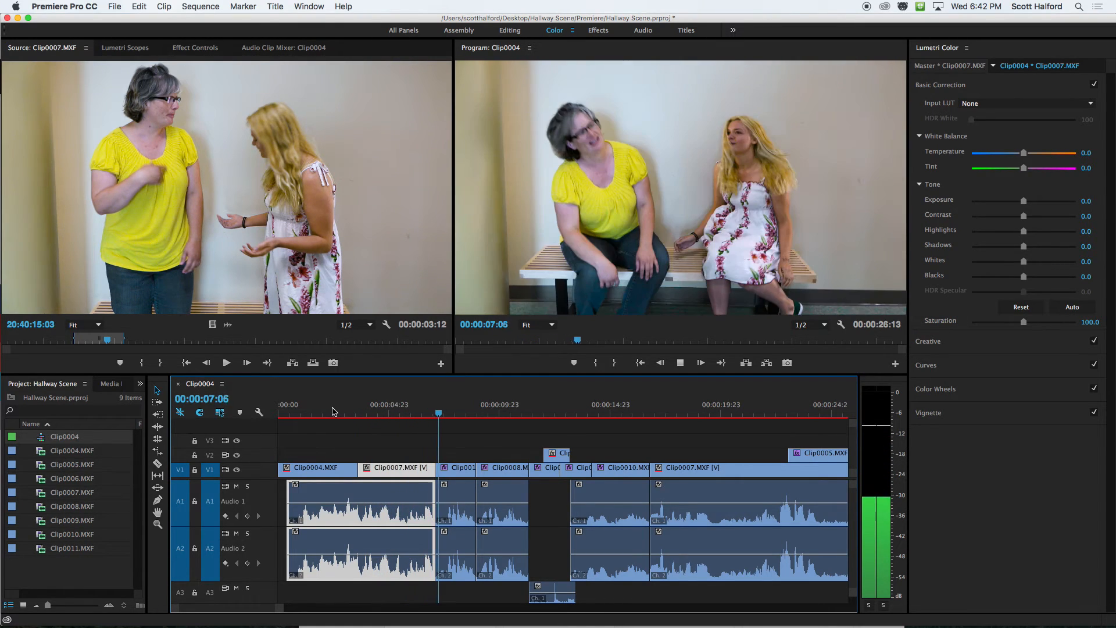
pyautogui.press('space')
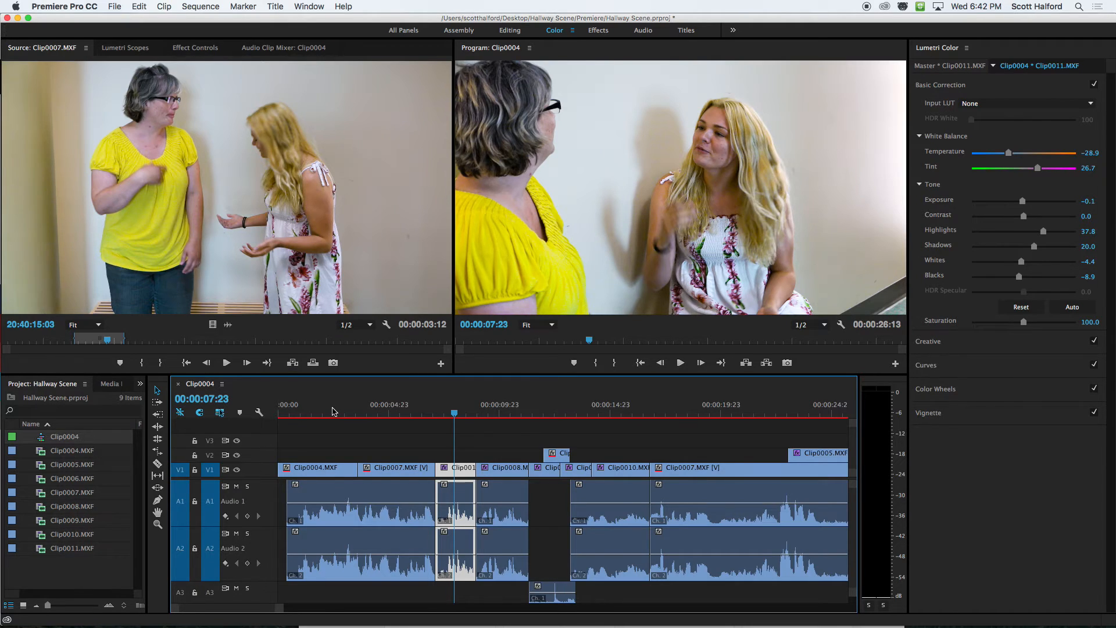
pyautogui.press('Return')
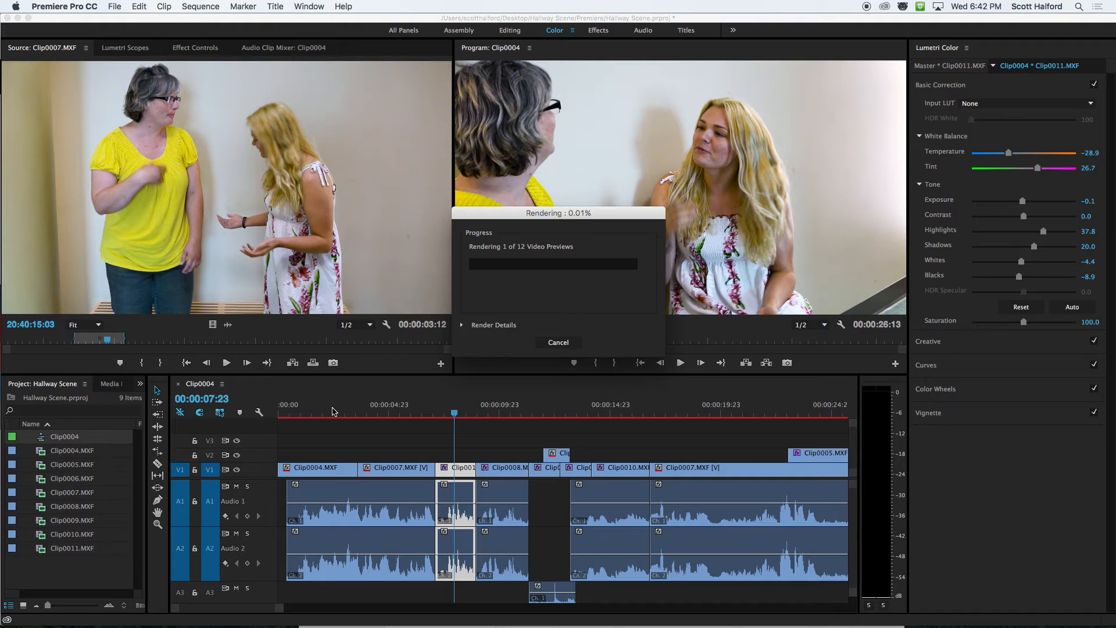
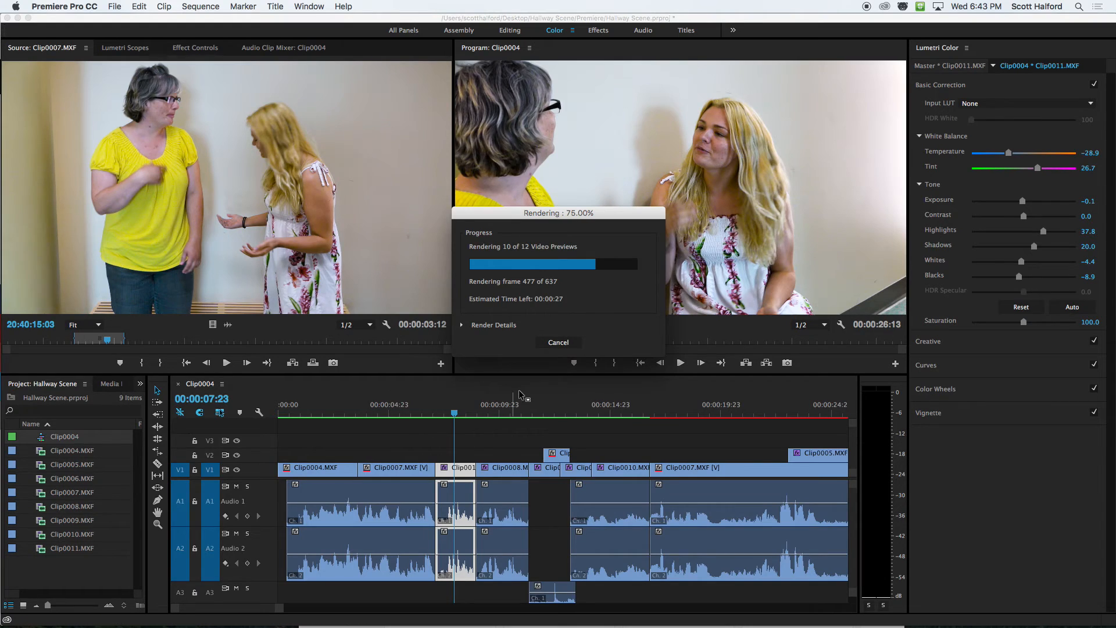
# Cancel the preview rendering and play the sequence from its beginning to near its end to review the color match.
pyautogui.click(556, 343)
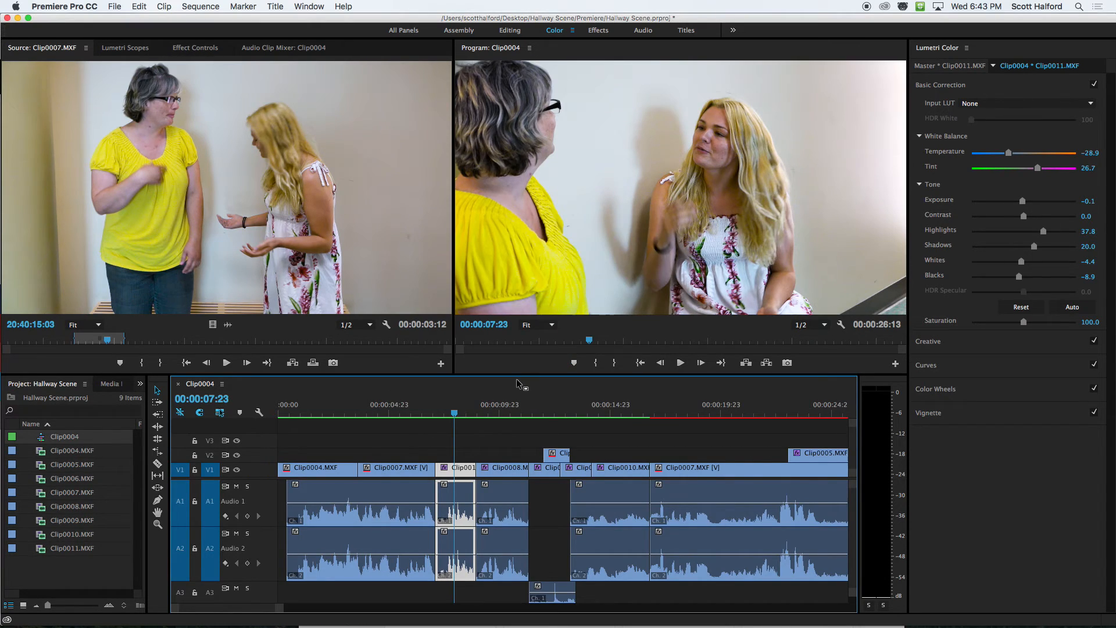
pyautogui.click(503, 412)
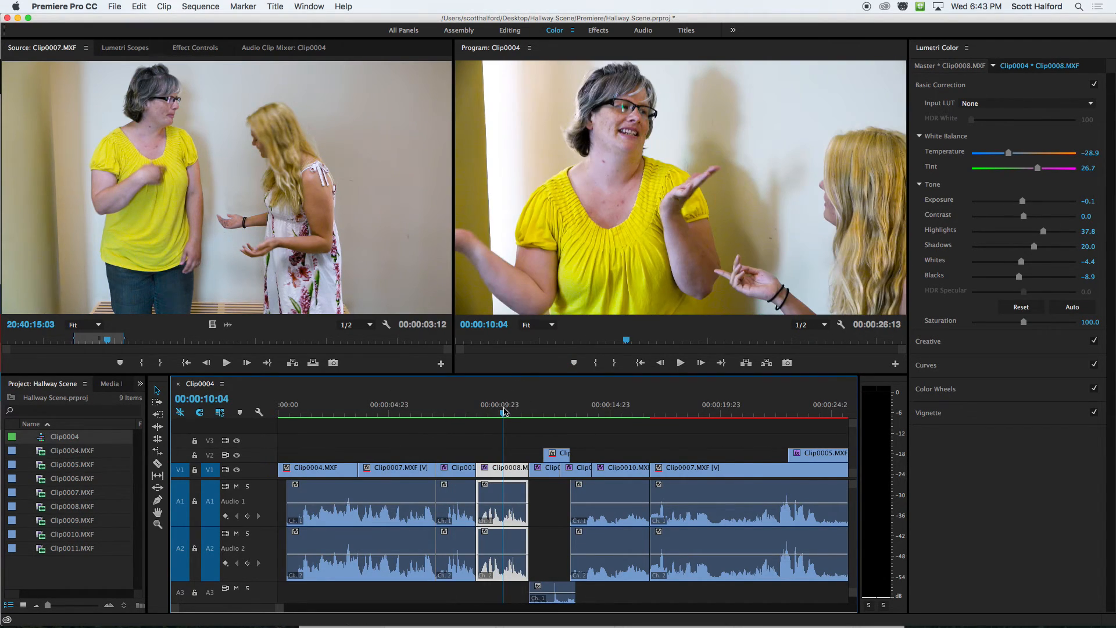
pyautogui.press('Home')
pyautogui.press('space')
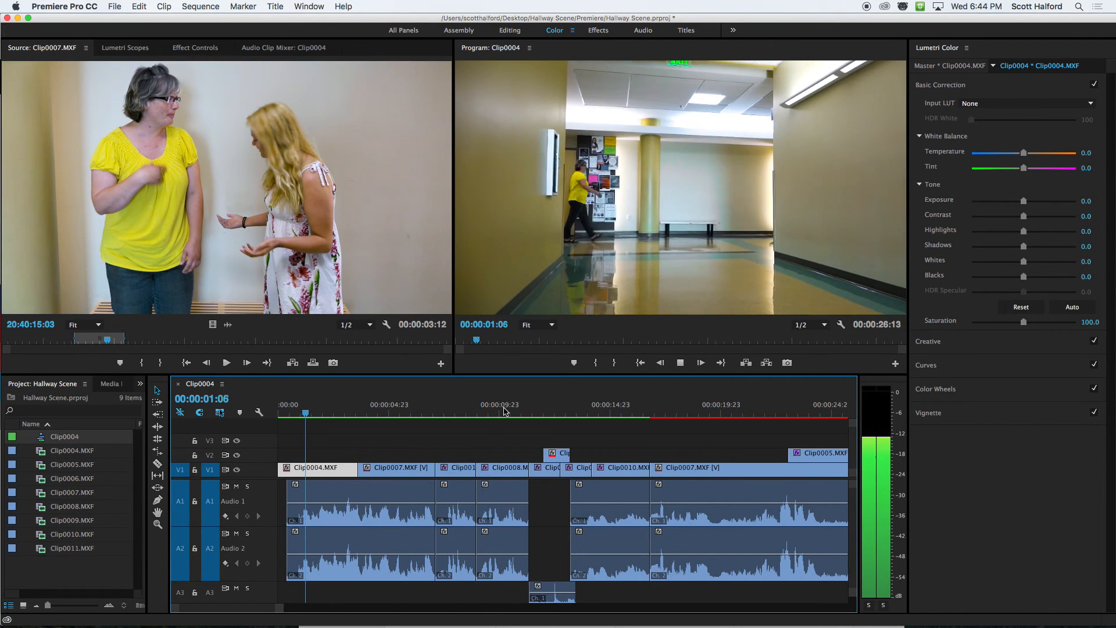
pyautogui.press('XF86AudioRaiseVolume')
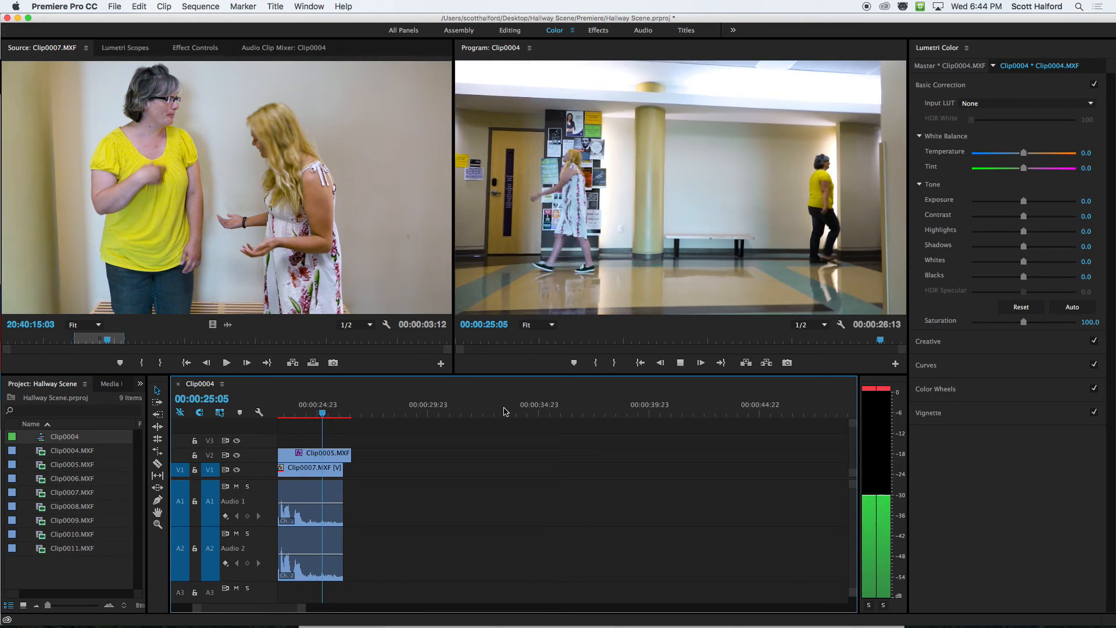
pyautogui.press('space')
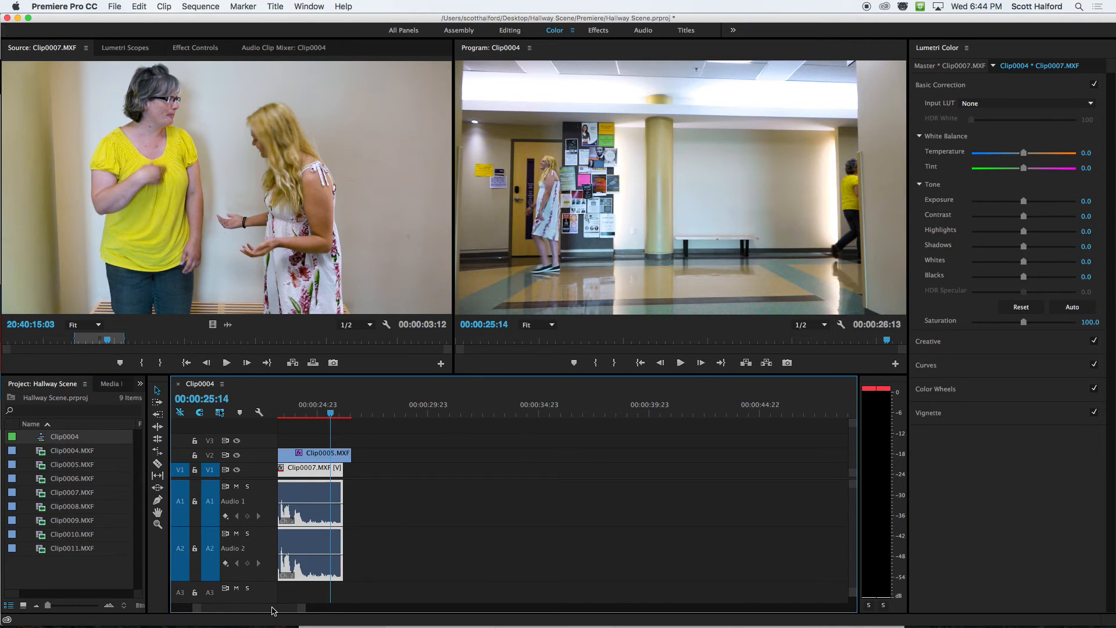
# Scrub backward from the Clip0010.MXF close-up through Clip0009.MXF and the bench wide shot to Clip0008.MXF, comparing their color.
pyautogui.moveTo(272, 607); pyautogui.dragTo(247, 608)
pyautogui.click(614, 412)
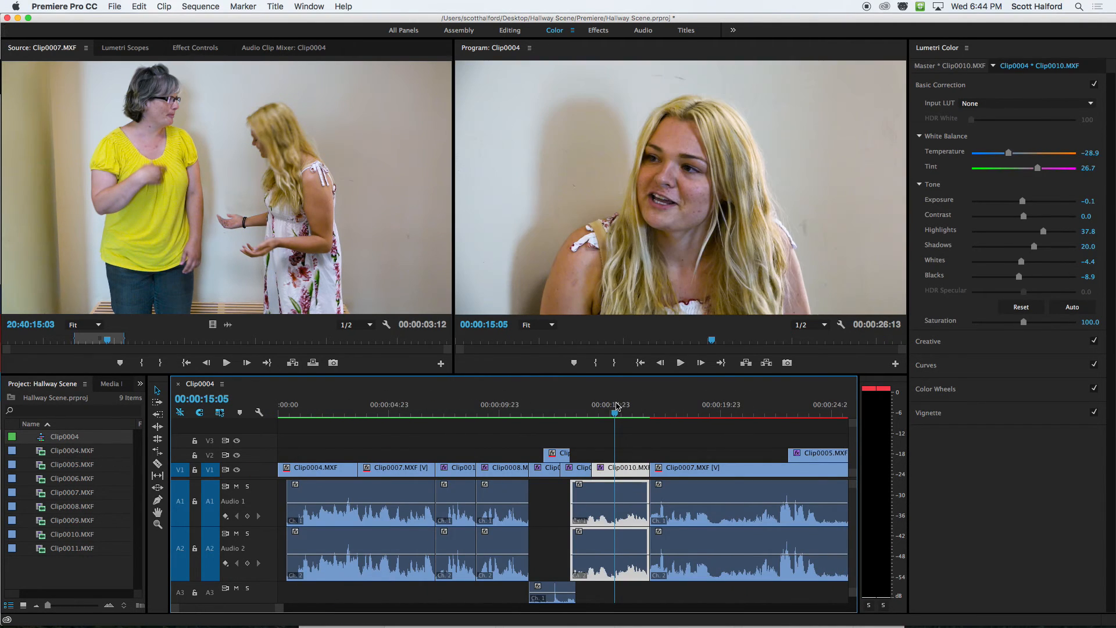
pyautogui.click(579, 409)
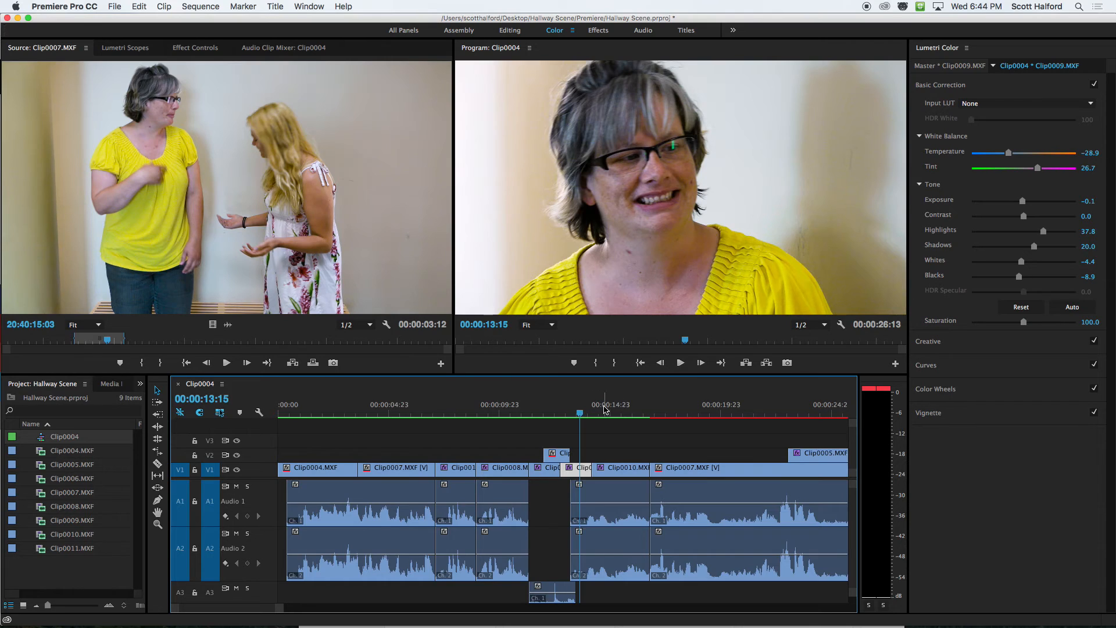
pyautogui.click(604, 410)
pyautogui.moveTo(604, 409); pyautogui.dragTo(558, 409)
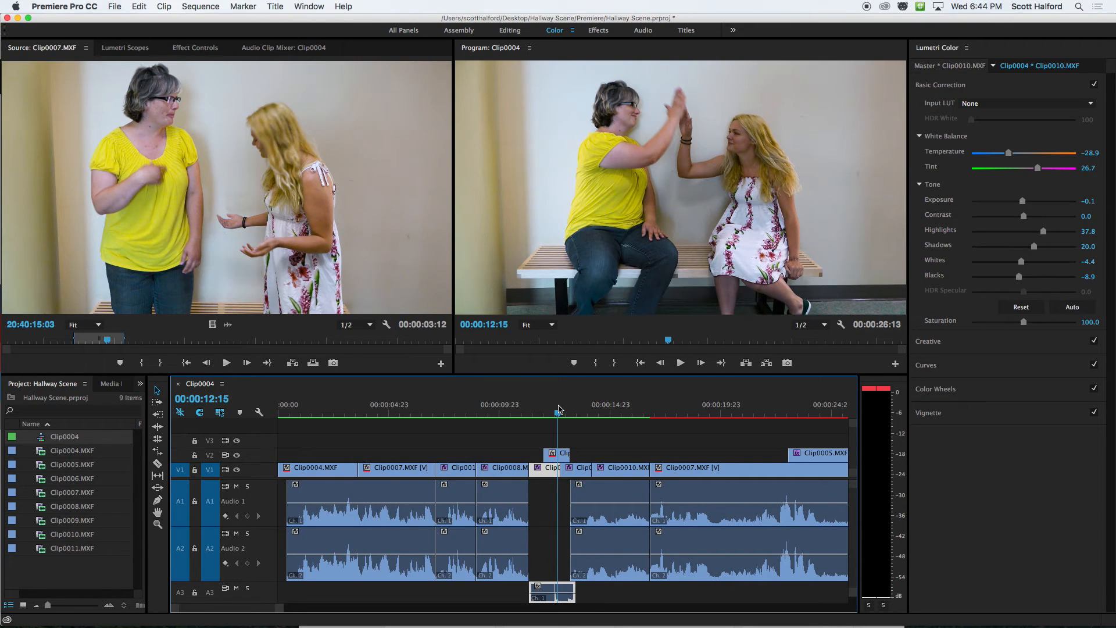
pyautogui.moveTo(558, 408); pyautogui.dragTo(510, 413)
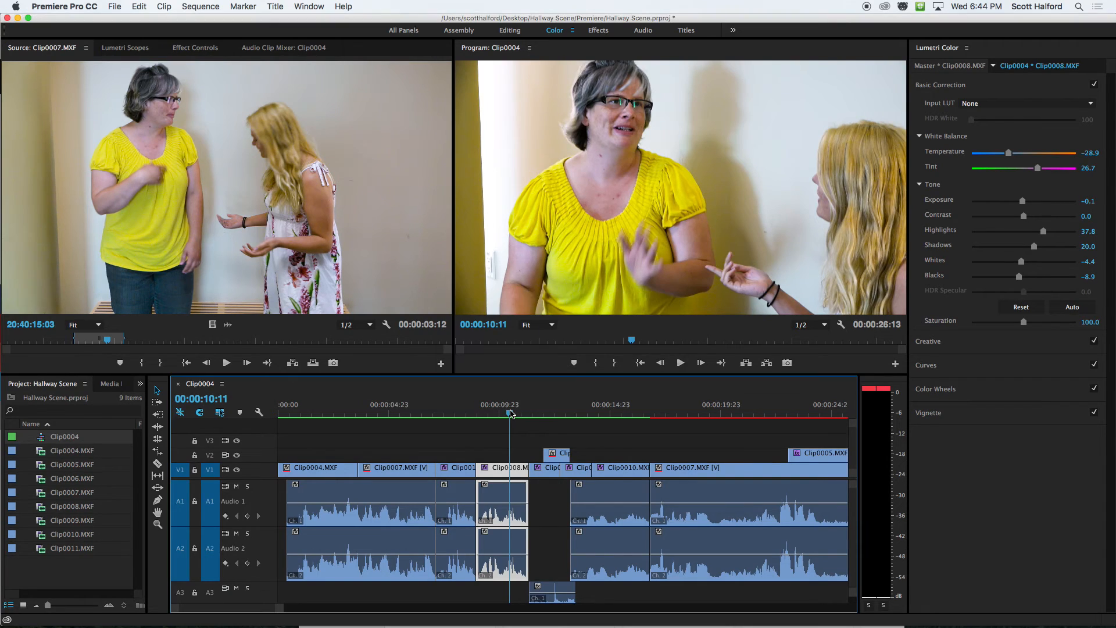
# Compare the color of the Clip0004.MXF and Clip0007.MXF wide shots with the Clip0011.MXF and Clip0010.MXF close-ups.
pyautogui.click(331, 414)
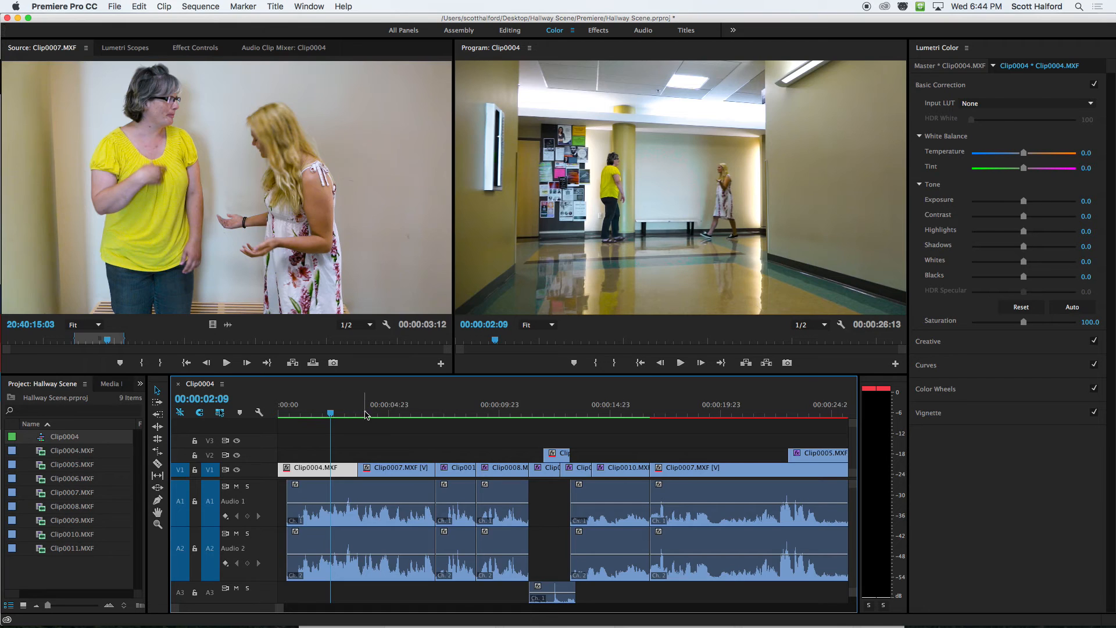
pyautogui.click(394, 413)
pyautogui.click(460, 412)
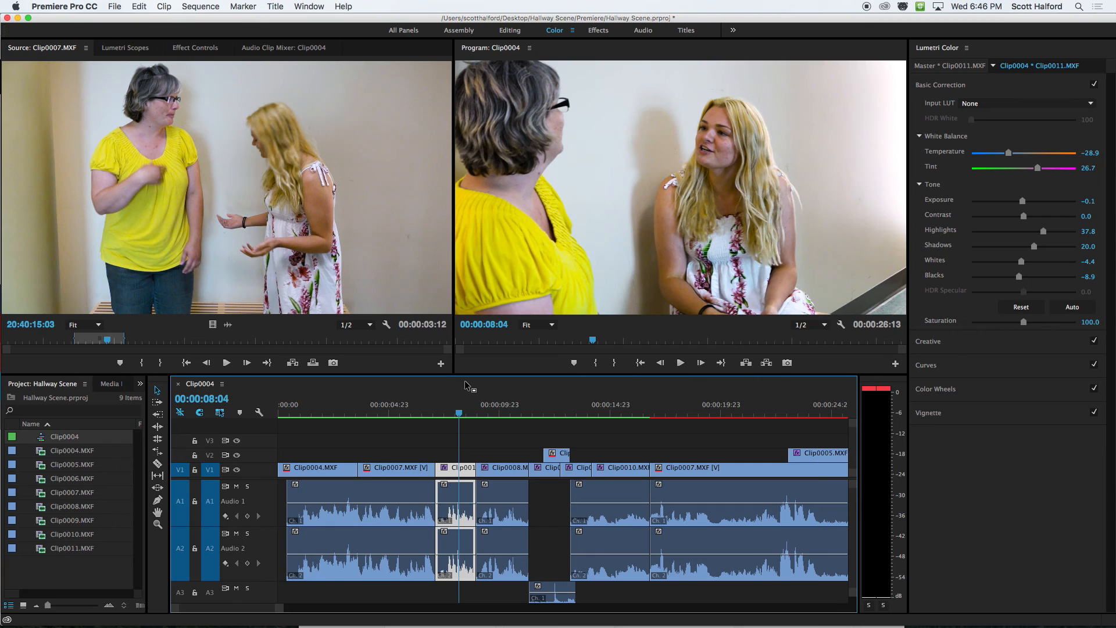
pyautogui.click(616, 410)
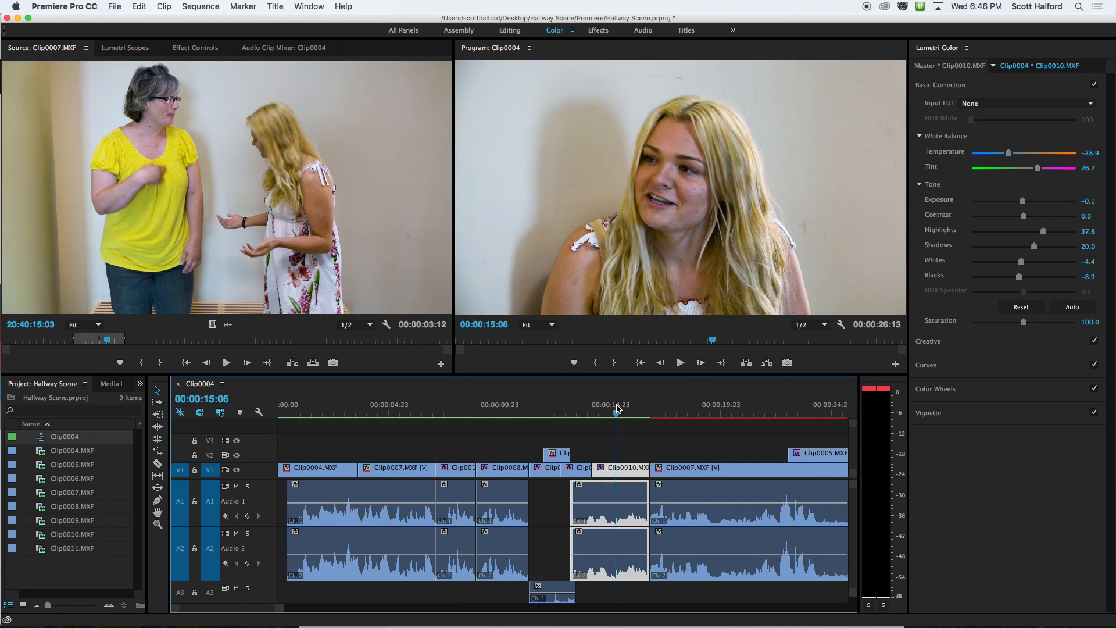
pyautogui.moveTo(618, 408); pyautogui.dragTo(605, 408)
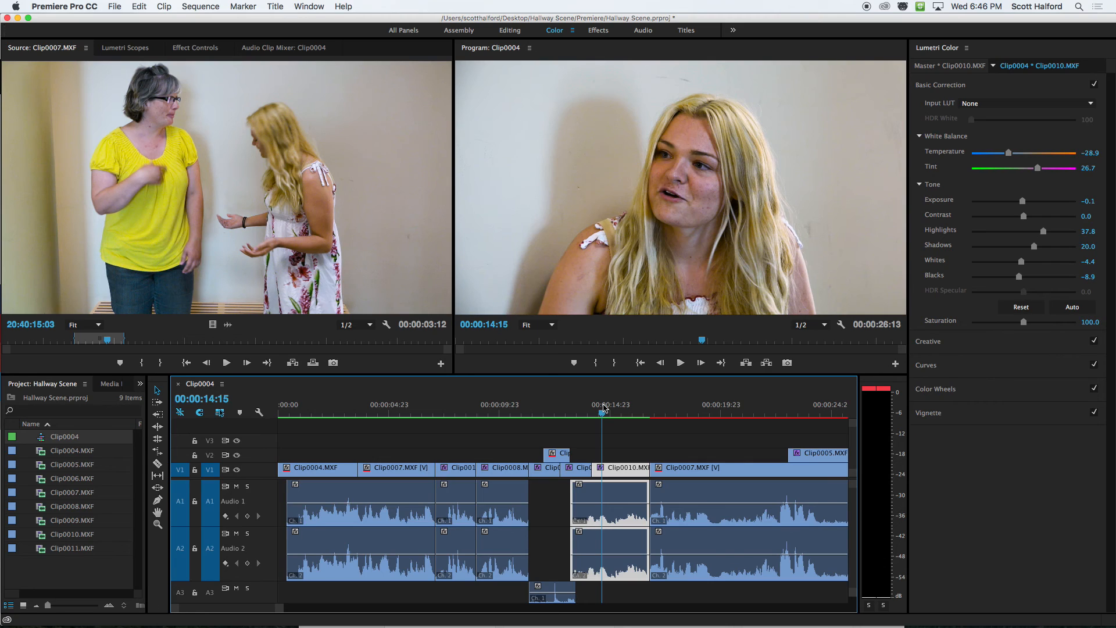
pyautogui.click(623, 413)
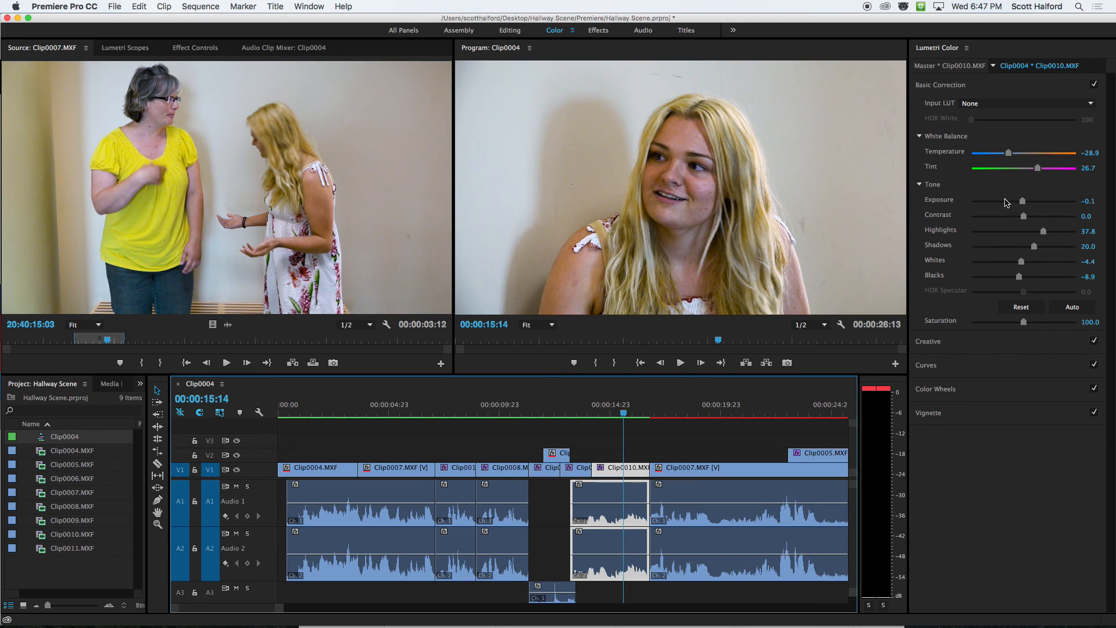
# Try a cold, dark look on Clip0010.MXF with temperature -100.0, exposure -2.1, highlights 96.7 and whites 57.8.
pyautogui.moveTo(1009, 153); pyautogui.dragTo(970, 158)
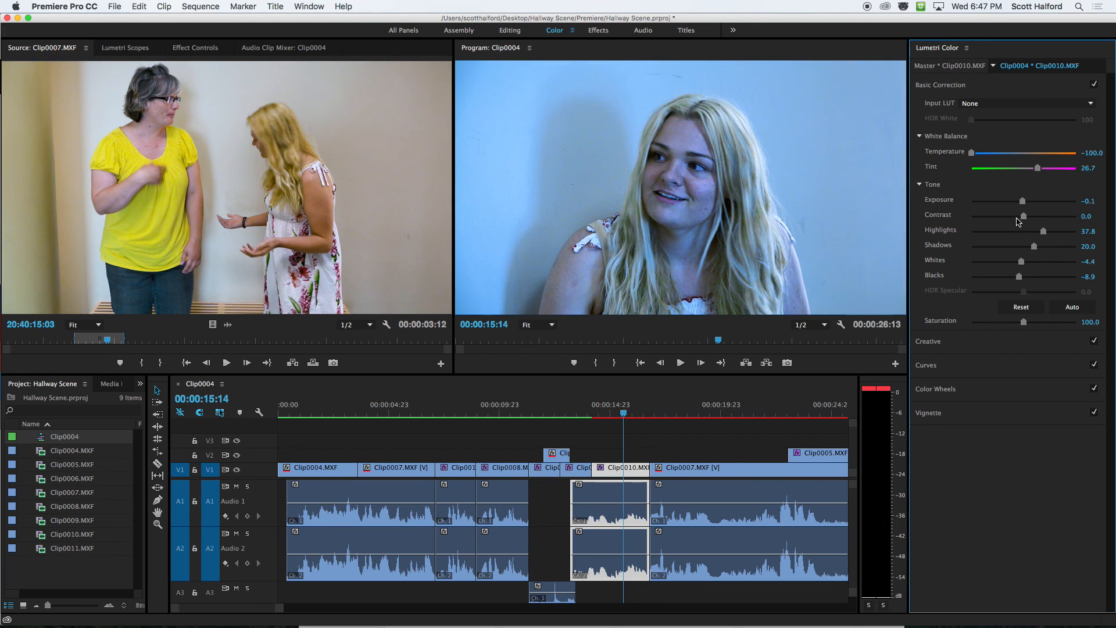
pyautogui.moveTo(1023, 207); pyautogui.dragTo(1075, 233)
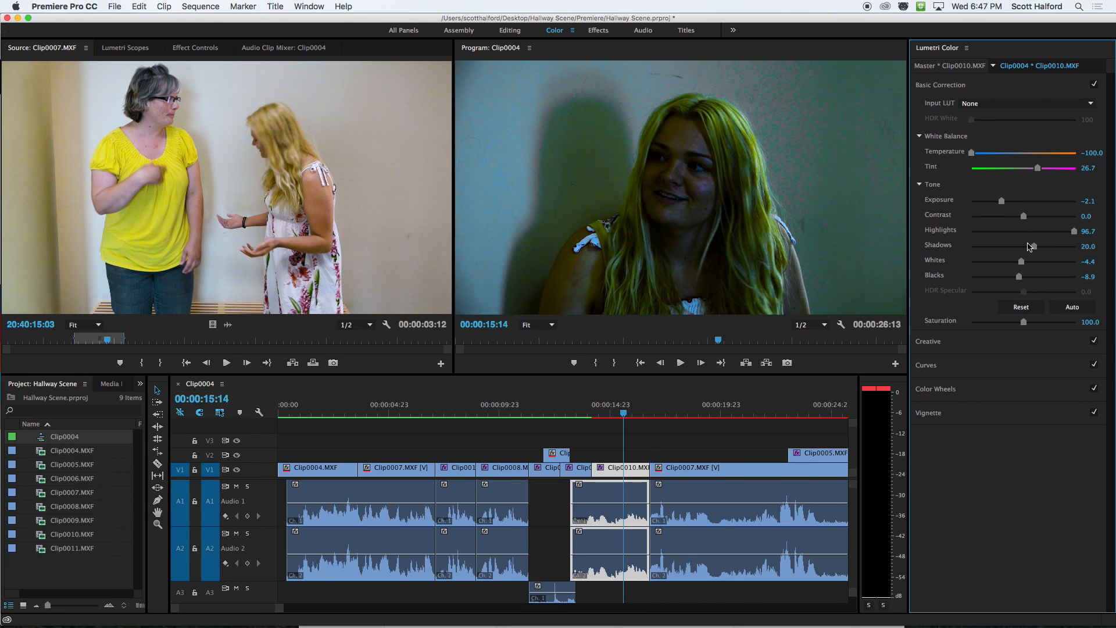
pyautogui.moveTo(1021, 261); pyautogui.dragTo(1054, 262)
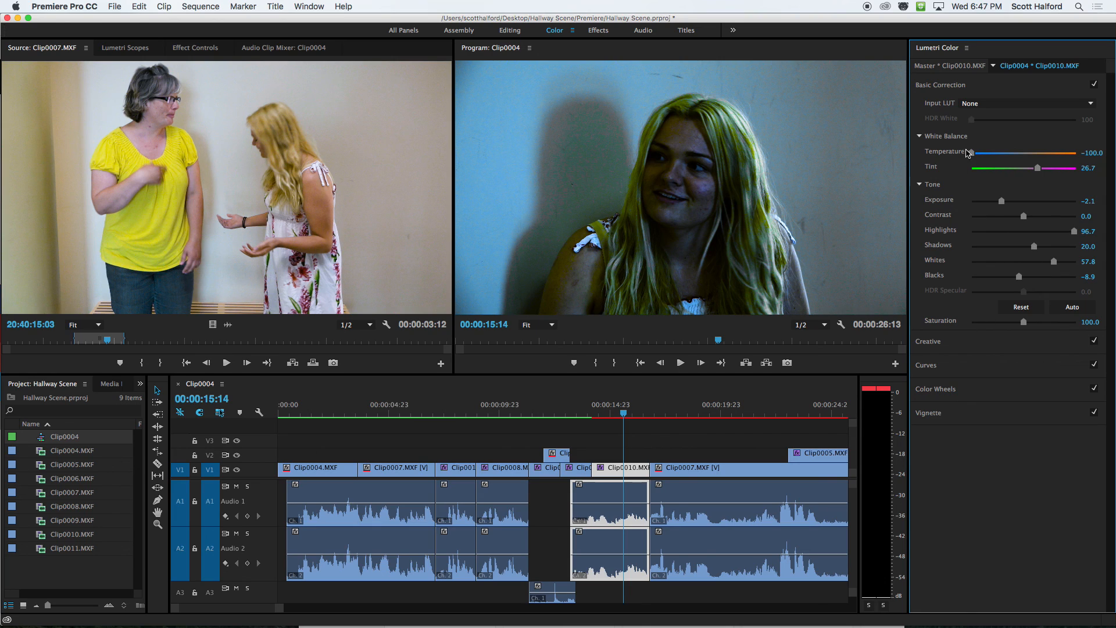
# Undo the trial whites, highlights, exposure and temperature changes on Clip0010.MXF.
pyautogui.press('super+z')
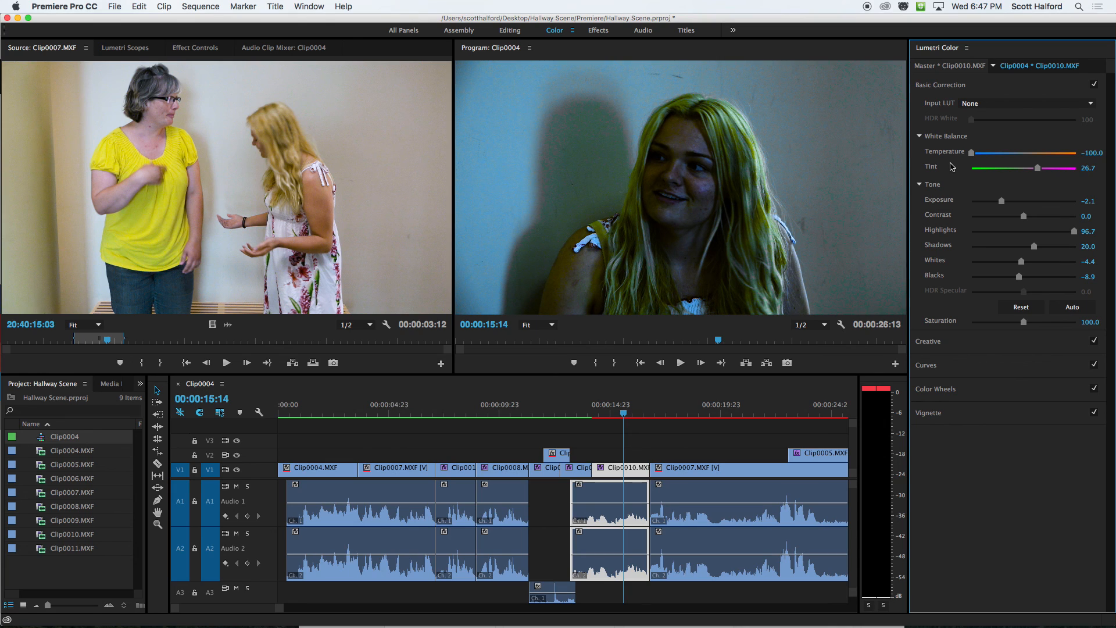
pyautogui.press('super+z')
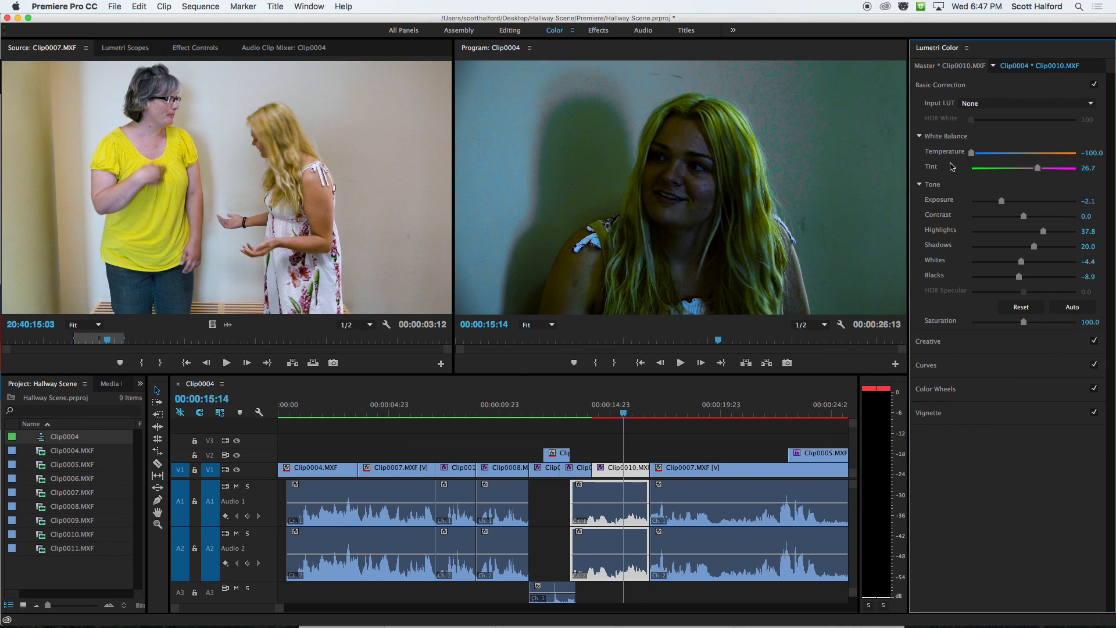
pyautogui.press('super+z')
pyautogui.press('super+z')
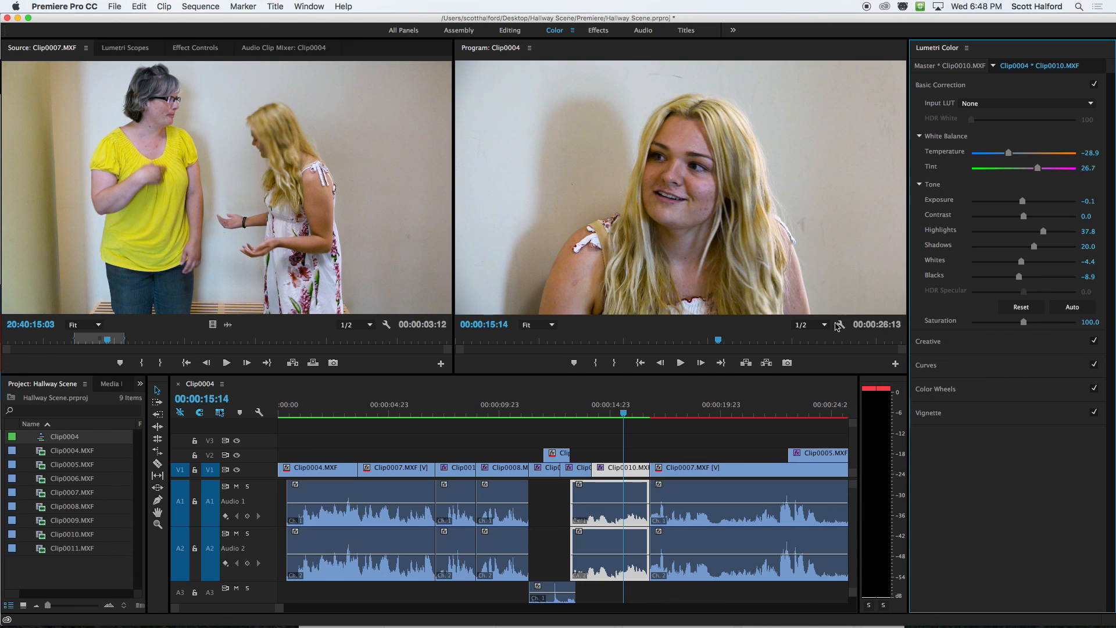
pyautogui.click(609, 411)
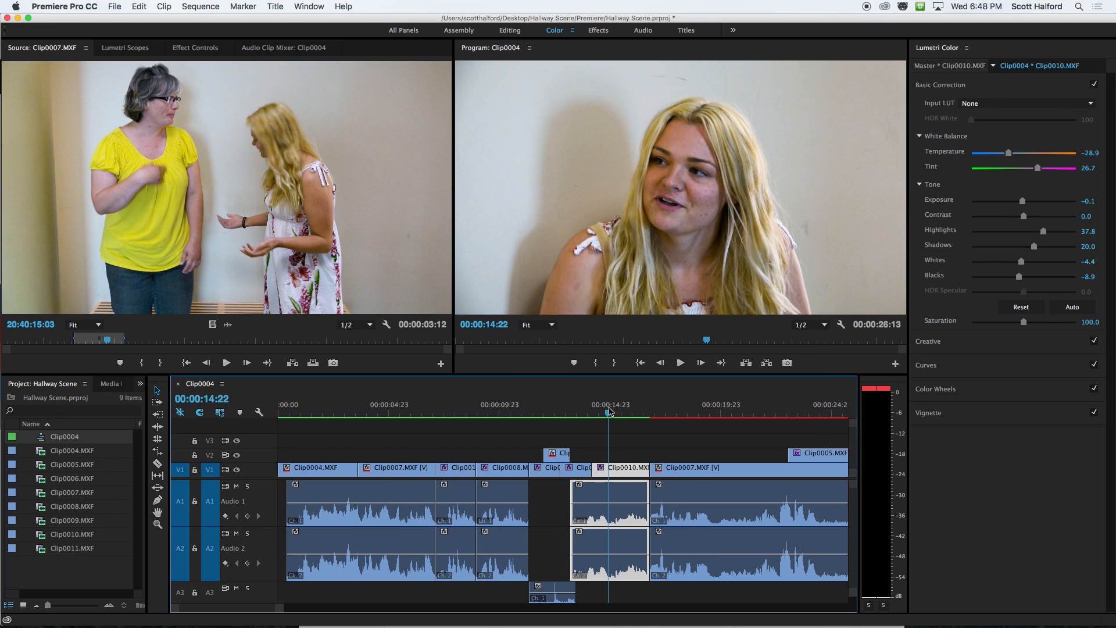
pyautogui.press('super+Tab')
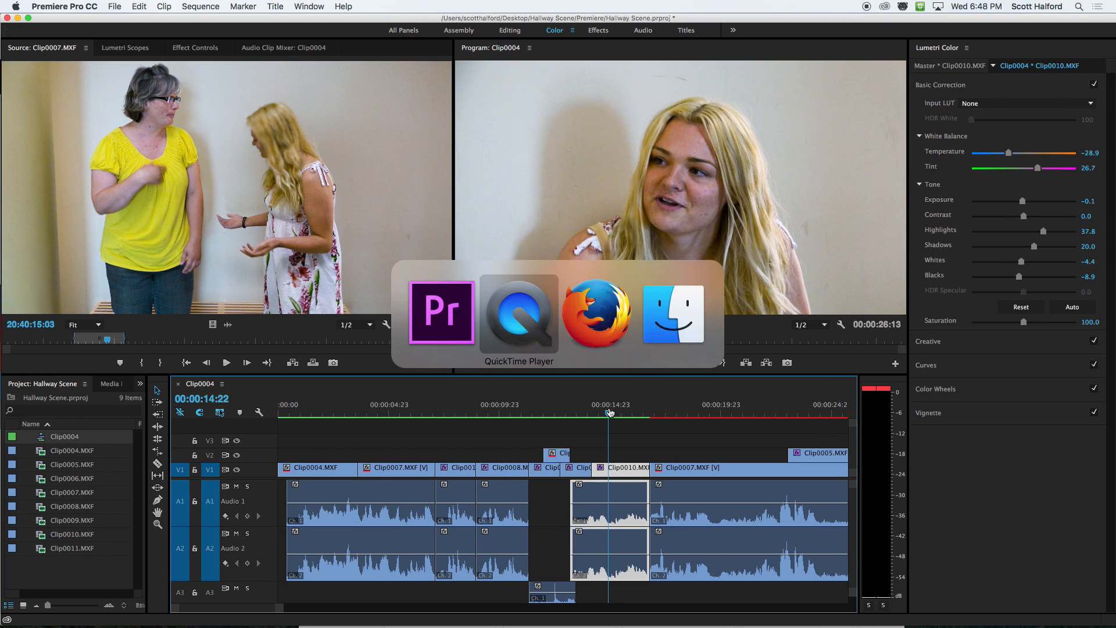